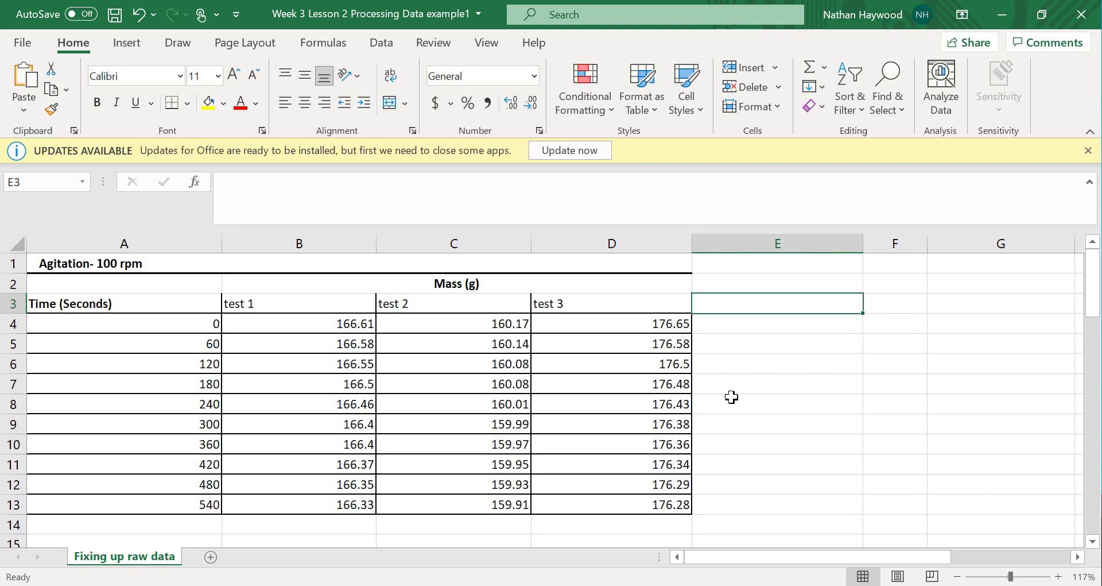
Step: Try selecting the 100 rpm title, test 1 masses and summary row, then clear the selection
left_click(83, 267)
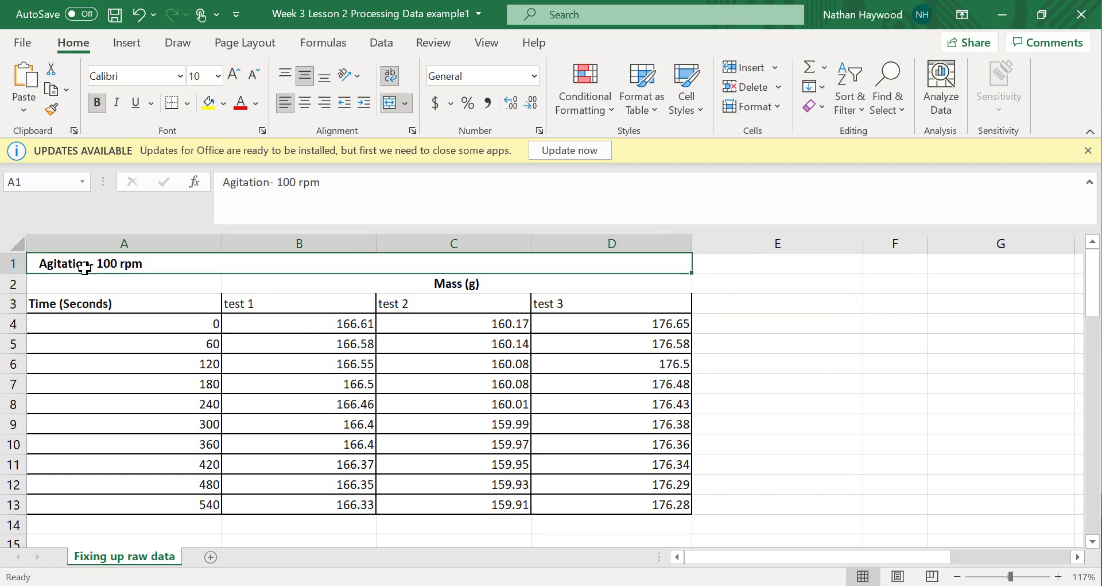
left_click(801, 341)
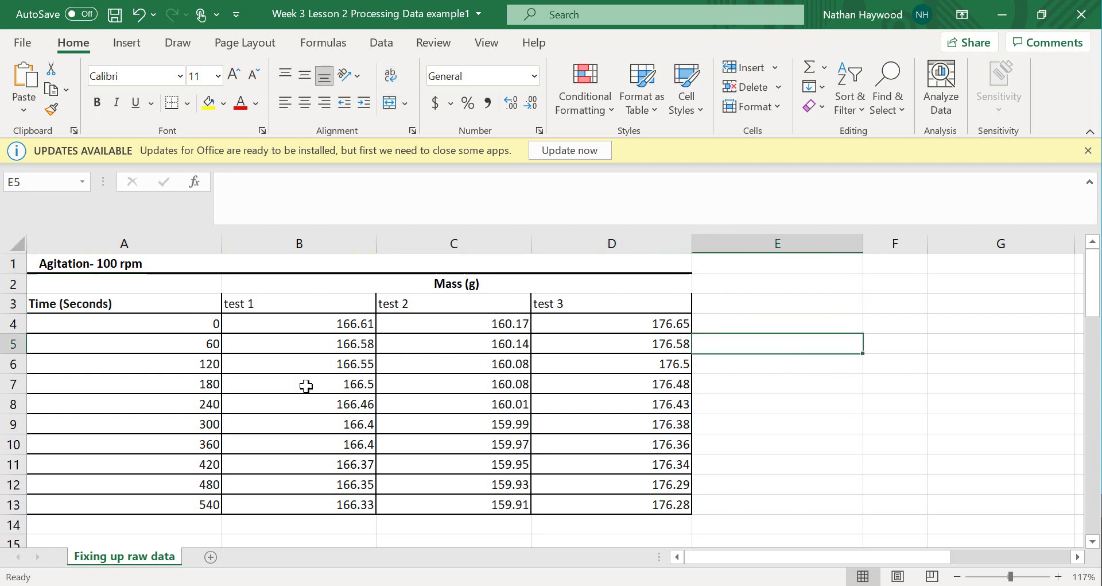
left_click_drag(291, 329, 287, 504)
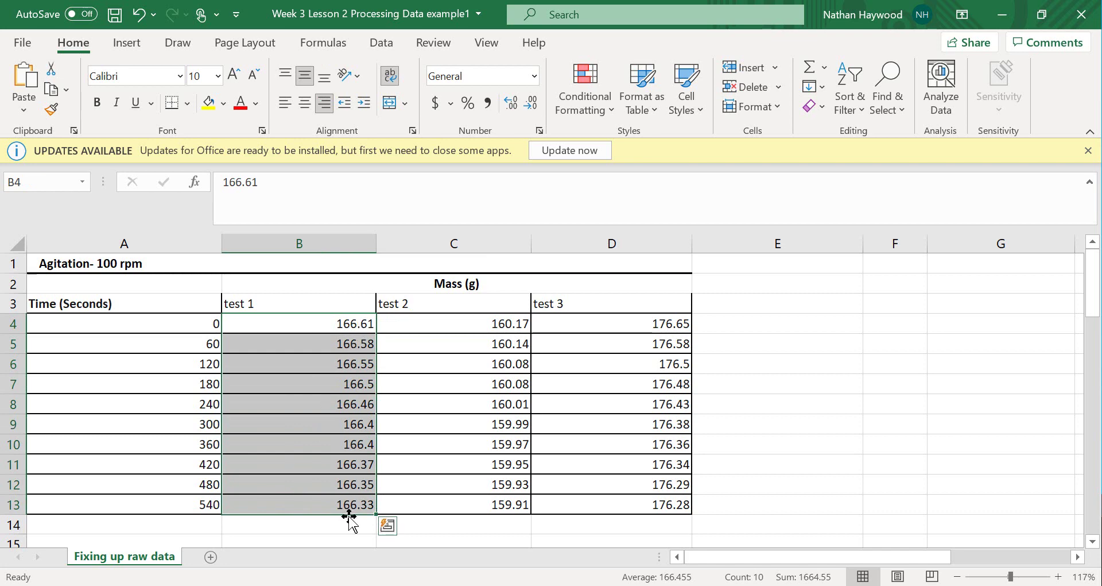
left_click(806, 361)
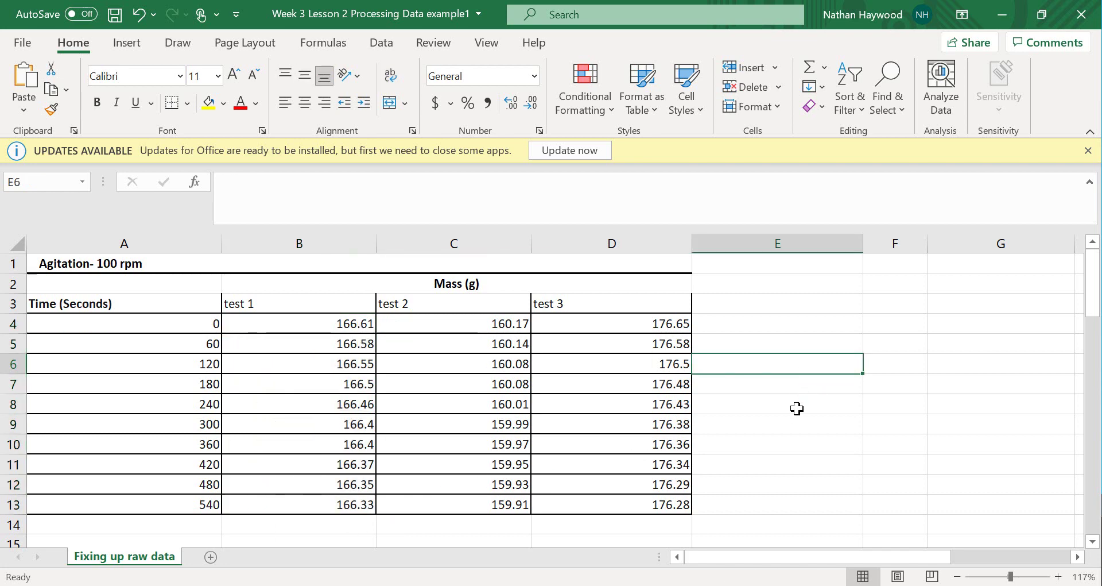
scroll(797, 408, "down", 16)
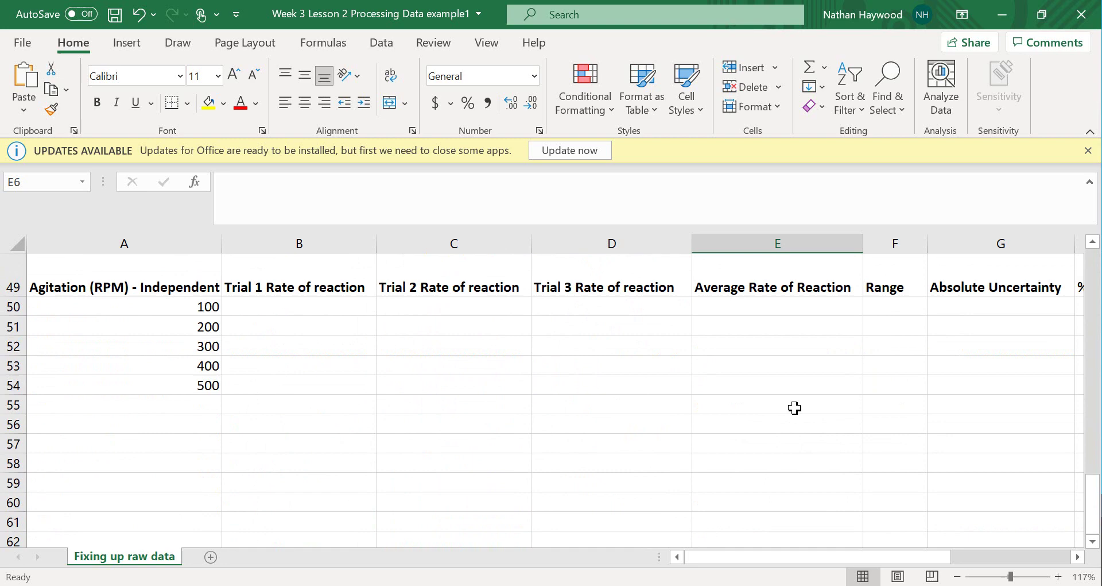
scroll(800, 402, "down", 3)
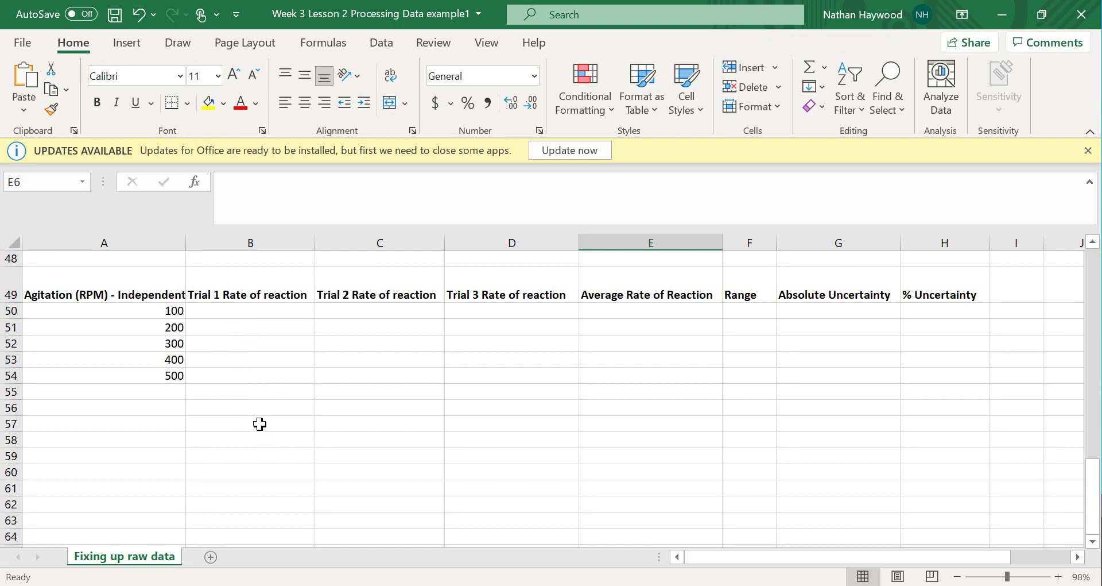
left_click(154, 310)
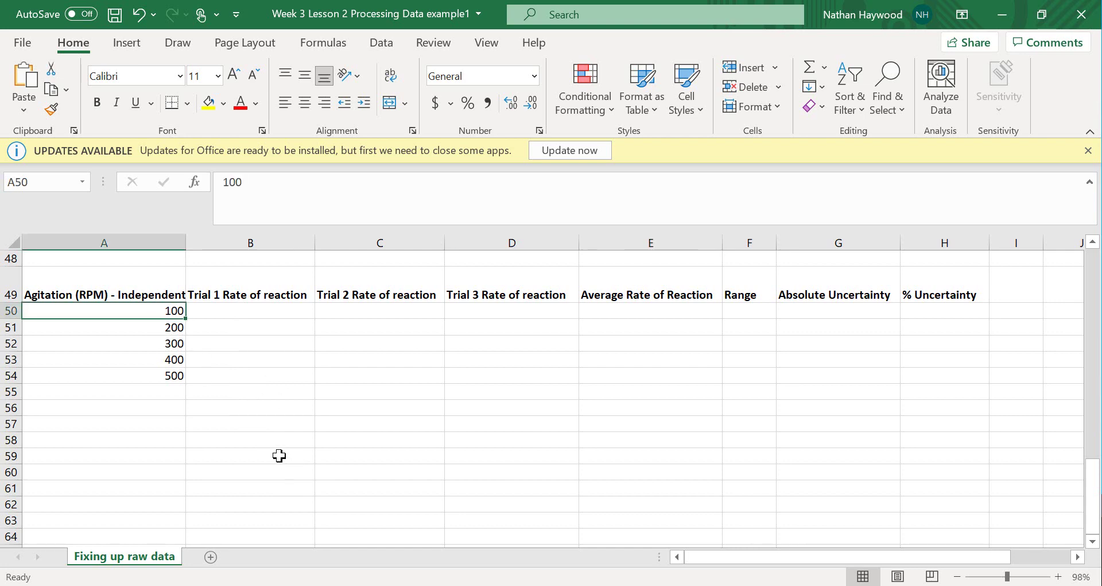
scroll(280, 455, "up", 16)
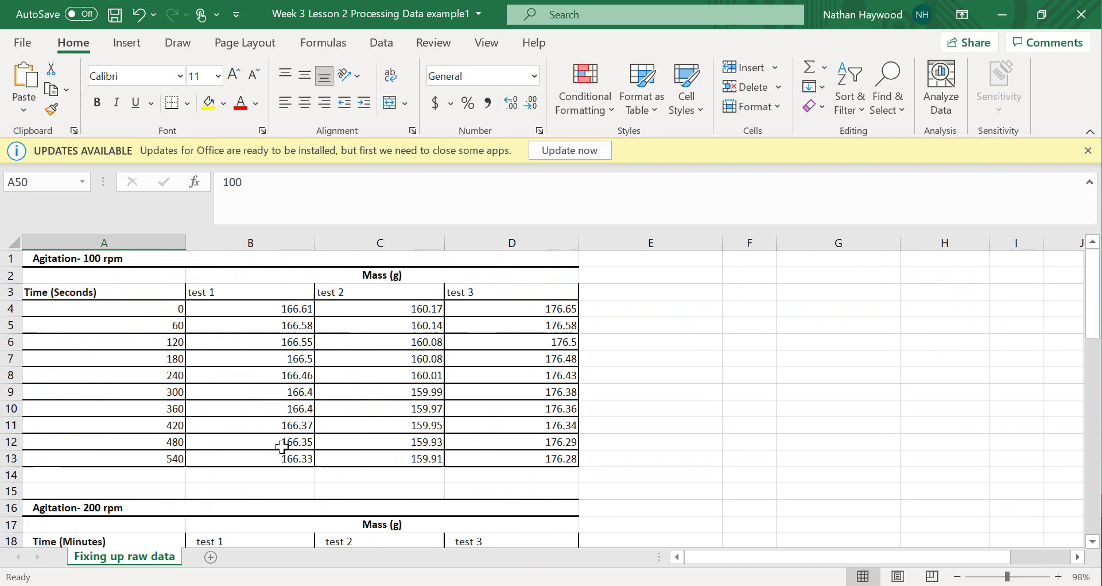
scroll(281, 447, "up", 5, "ctrl")
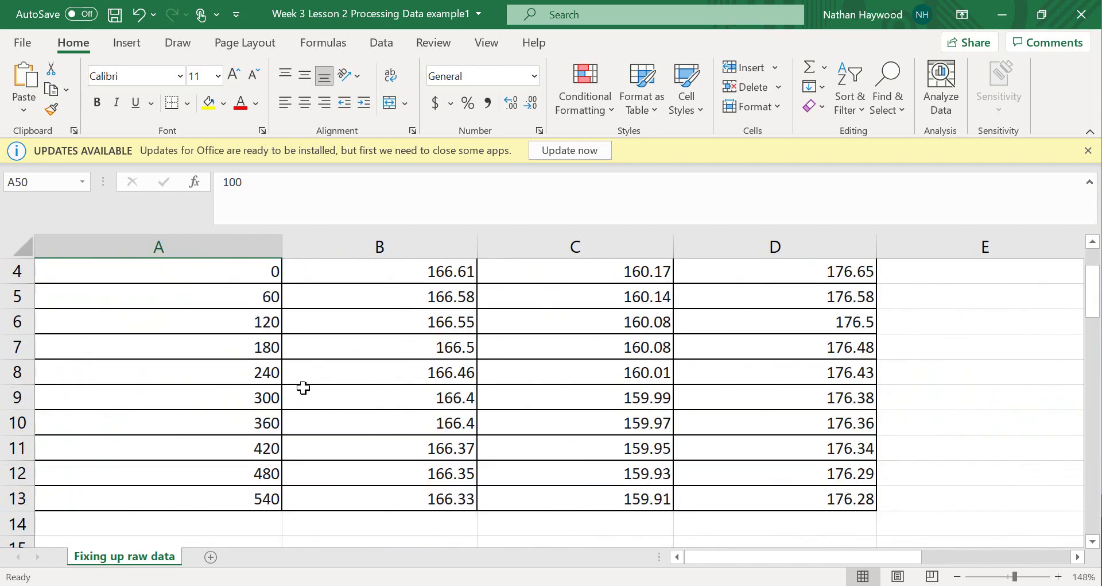
scroll(303, 388, "down", 2, "ctrl")
left_click_drag(381, 336, 397, 539)
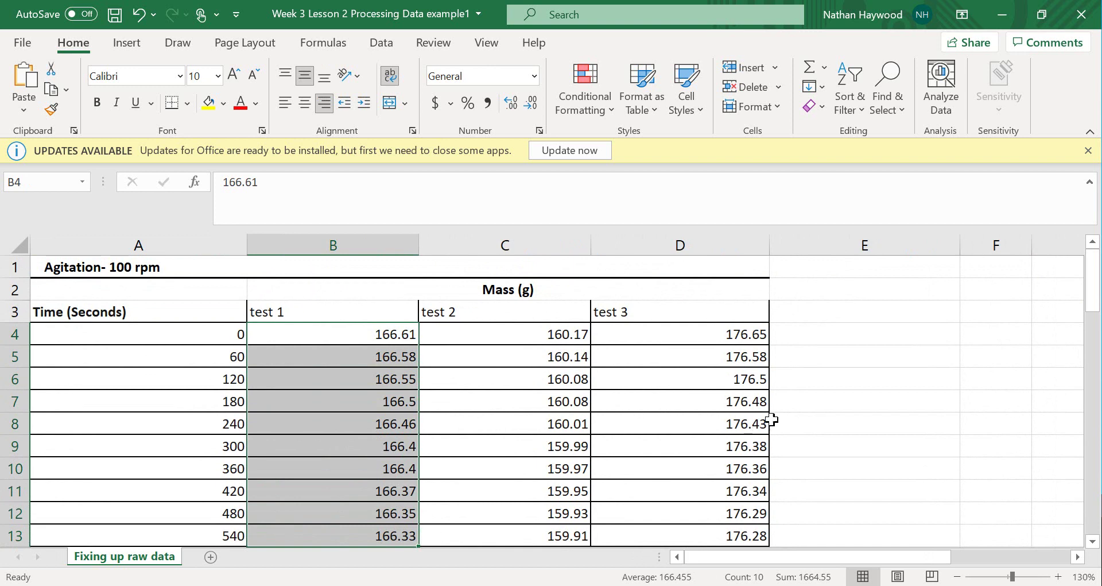
left_click(799, 391)
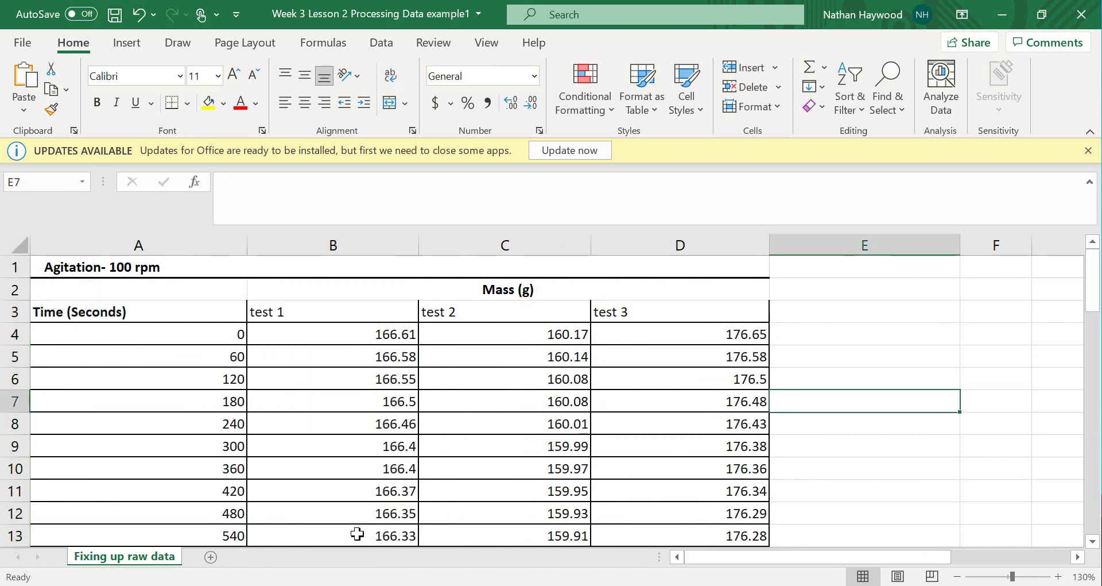
Step: Insert a scatter chart of time and test 1 mass for rows 4–13, then delete it
left_click_drag(192, 330, 323, 528)
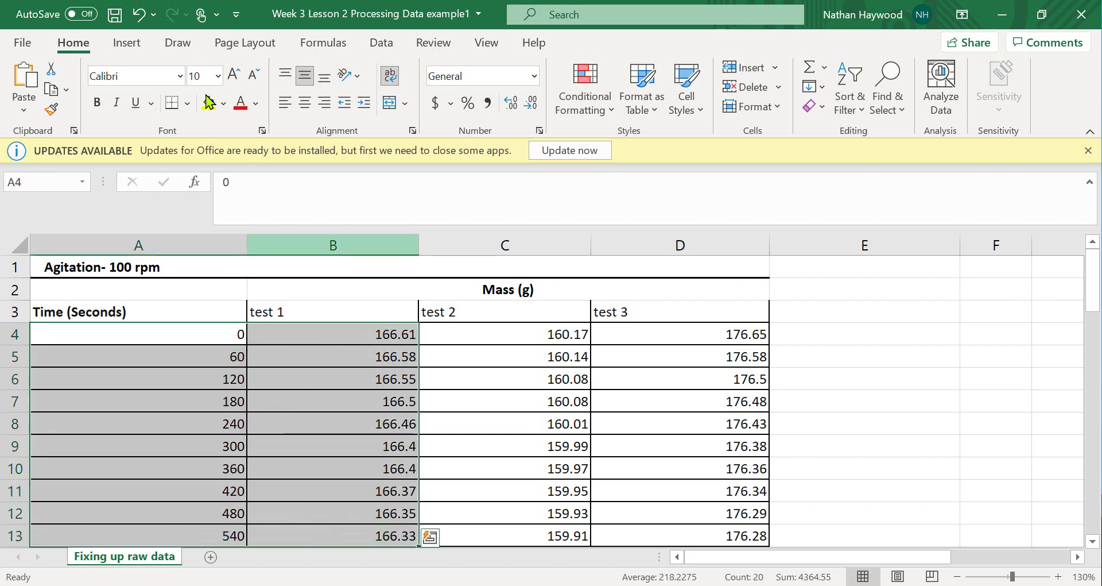
left_click(145, 49)
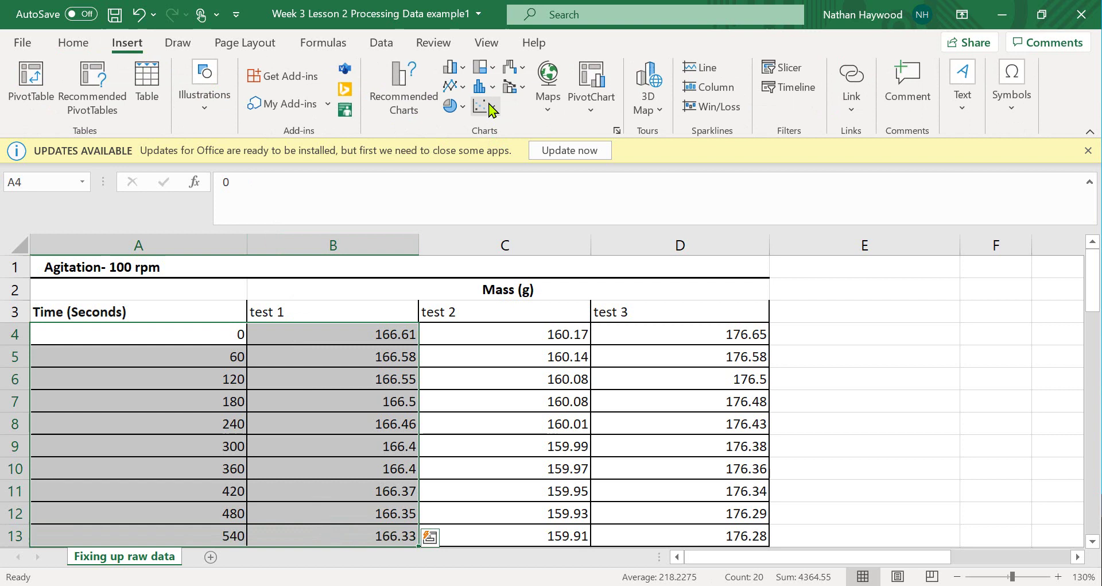
left_click(485, 106)
left_click(487, 174)
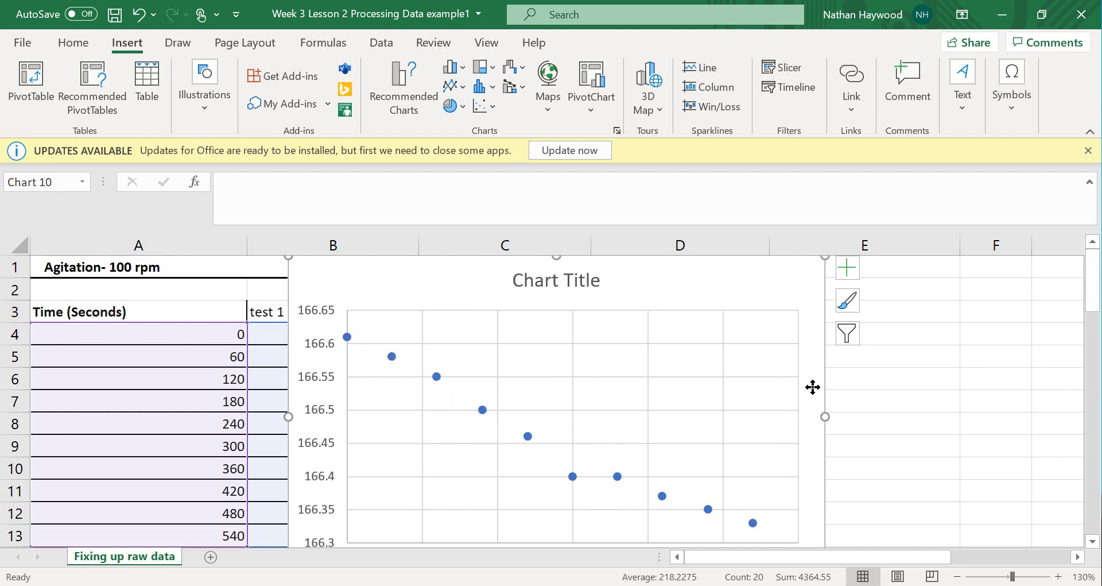
left_click(798, 398)
scroll(777, 394, "down", 2)
scroll(779, 395, "up", 1)
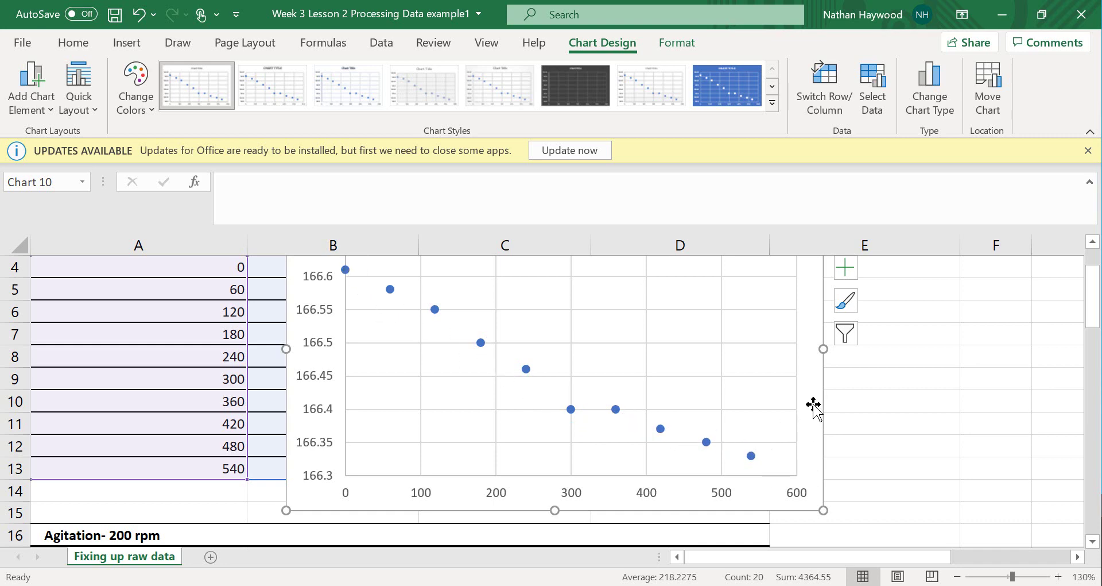
key("Delete")
Step: Chart time against test 1 mass for rows 4–9 (0–300 s) as a plain scatter
scroll(352, 411, "up", 1)
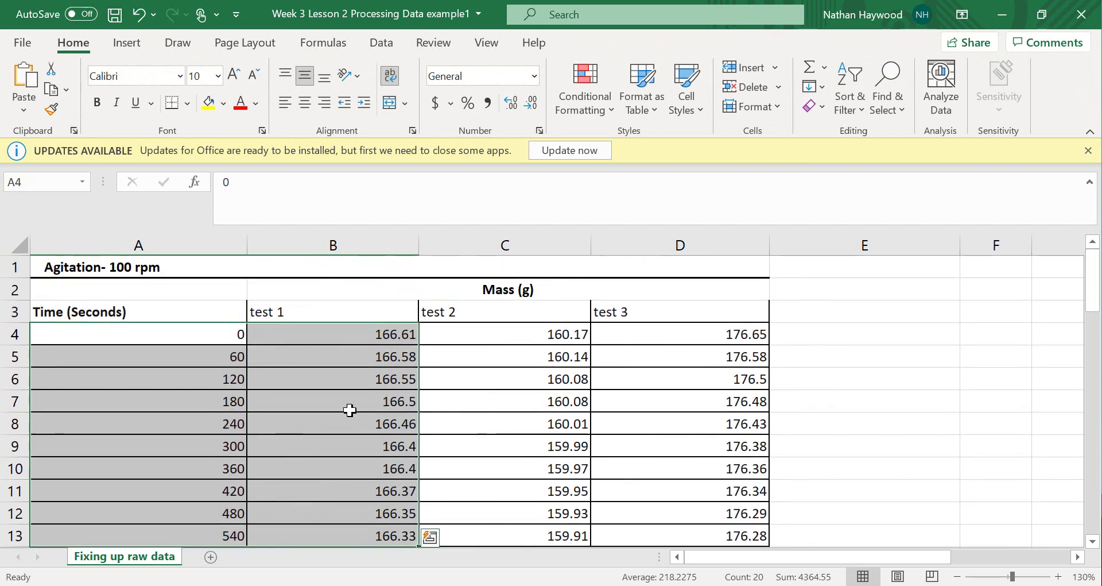
left_click_drag(182, 337, 345, 433)
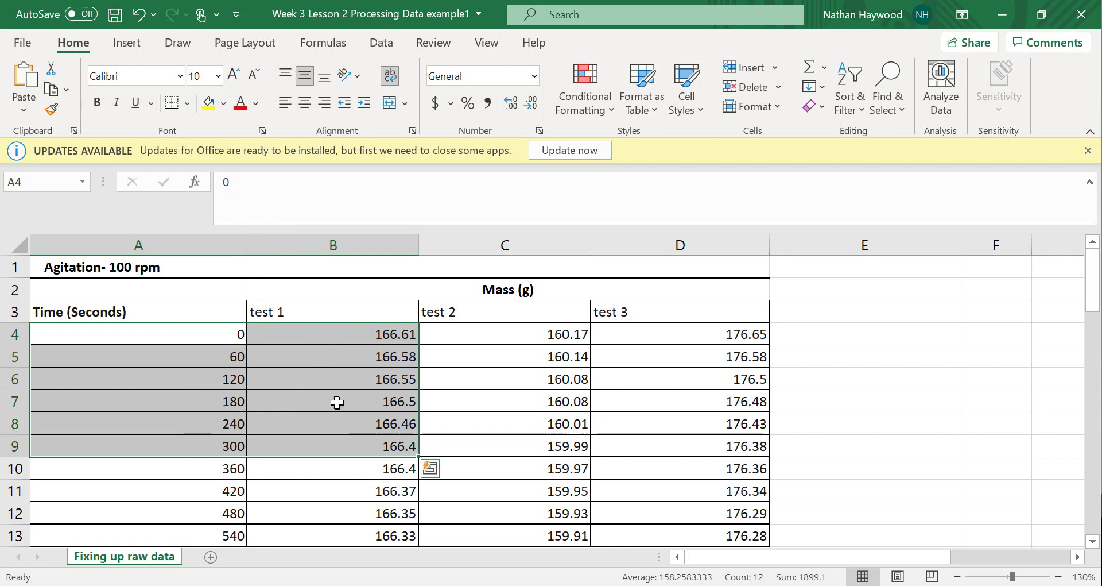
left_click(127, 43)
left_click(484, 106)
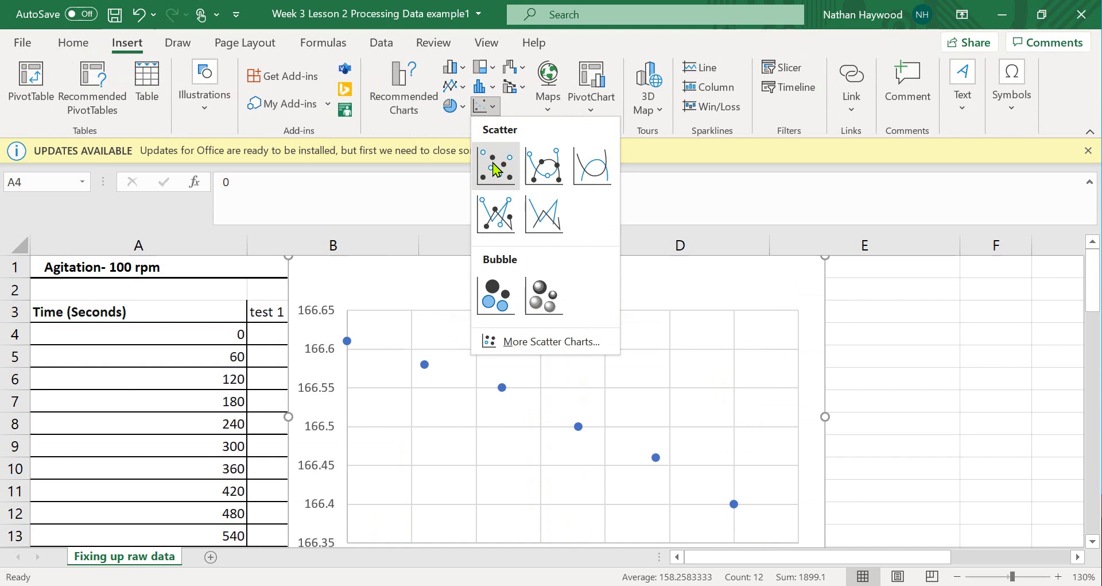
left_click(492, 164)
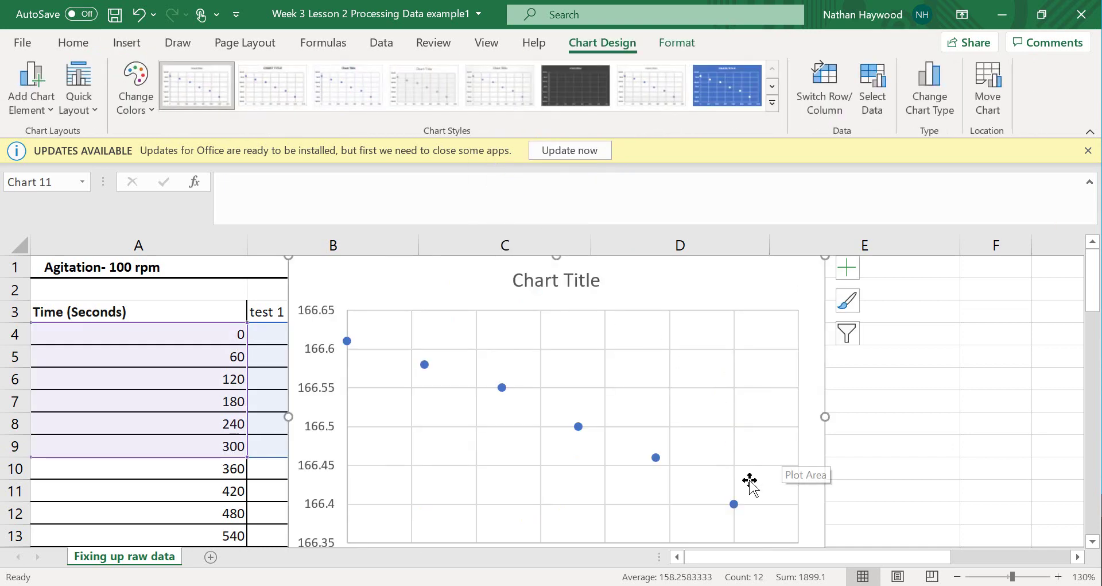
Step: Add a linear trendline to the test 1 points and display its equation, y = -0.0007x + 166.62
mouse_move(348, 343)
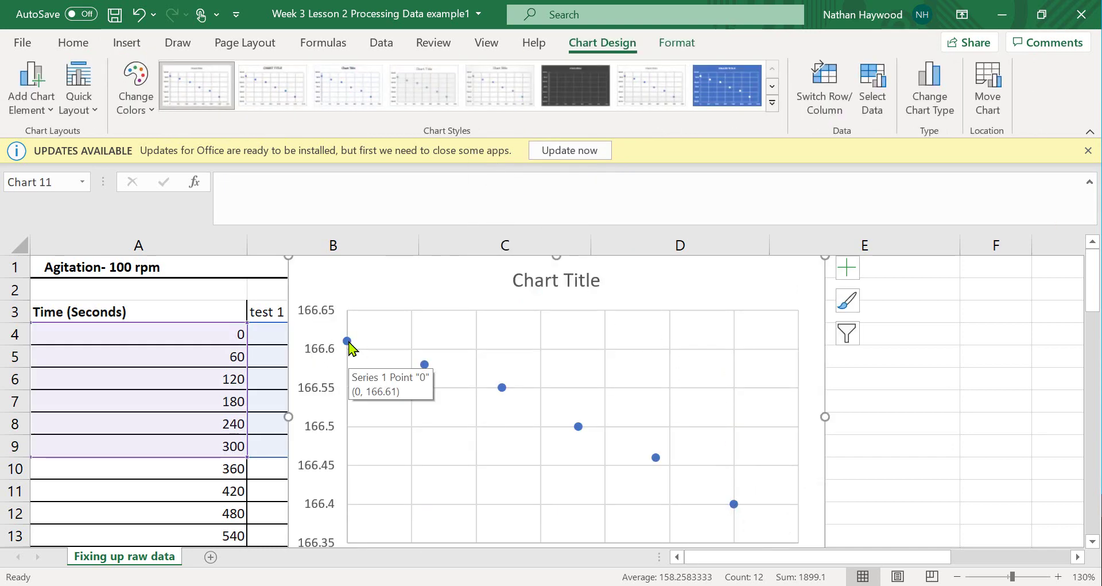
right_click(349, 343)
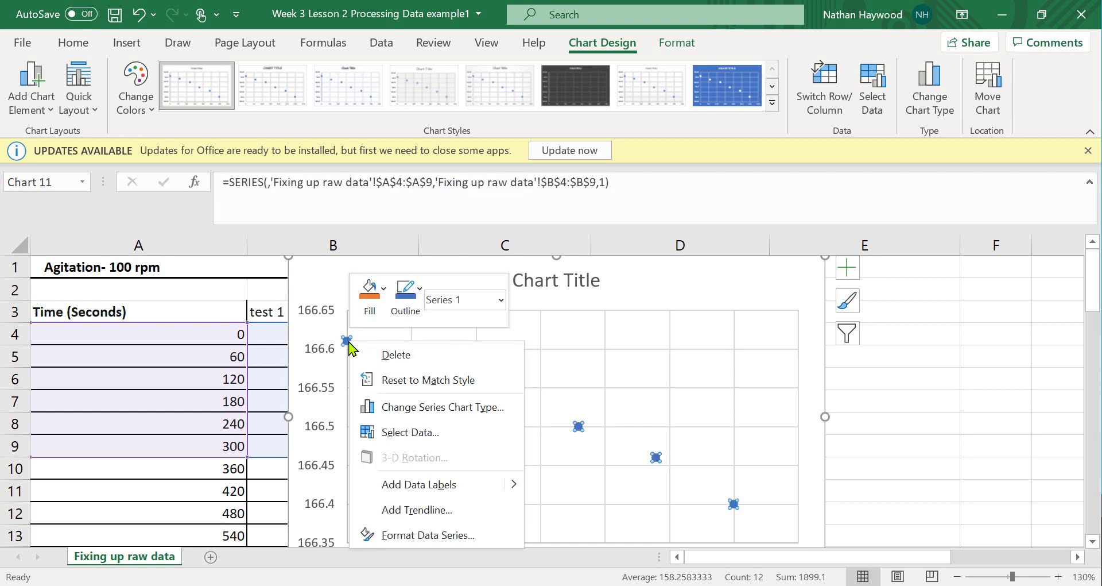
right_click(581, 432)
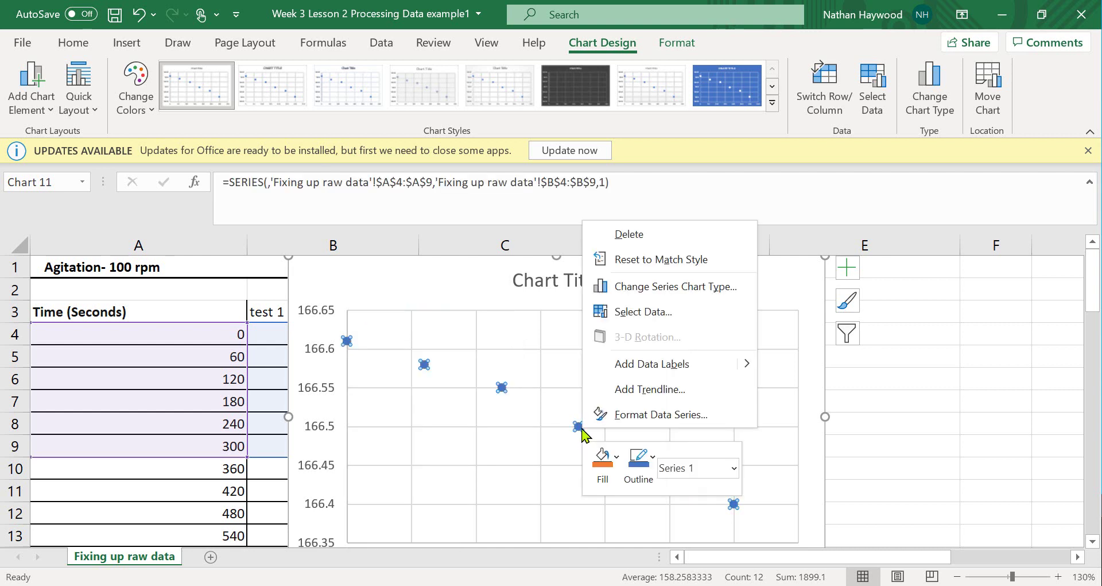
left_click(626, 400)
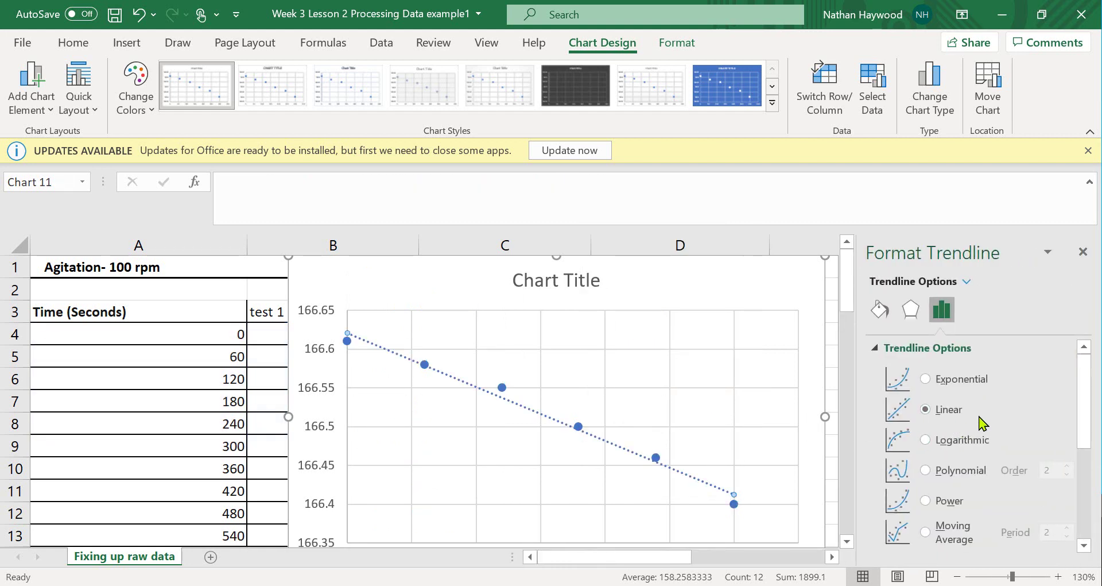
left_click_drag(1084, 424, 962, 506)
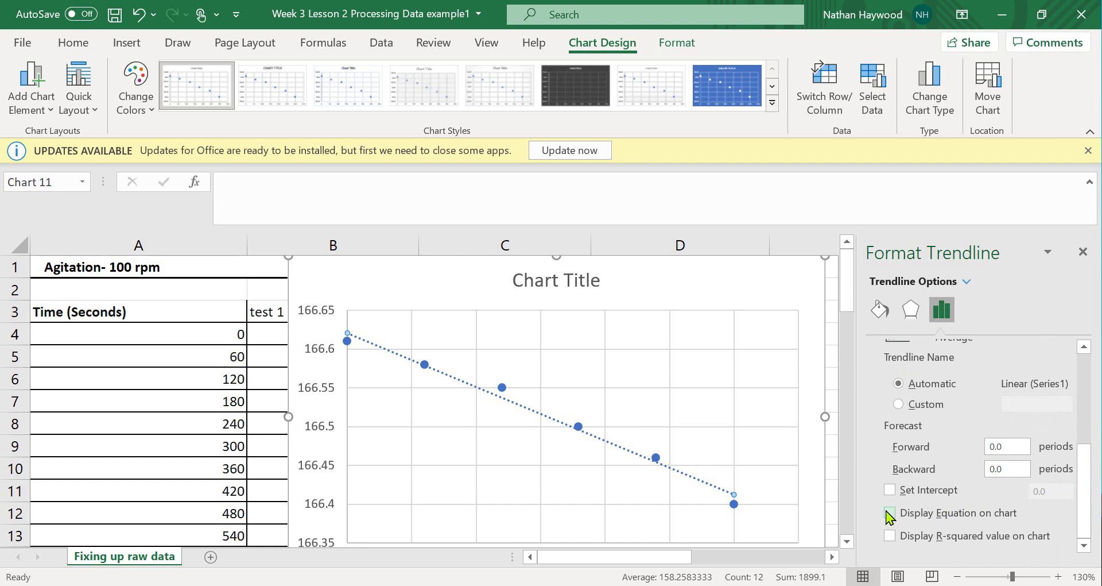
left_click(890, 513)
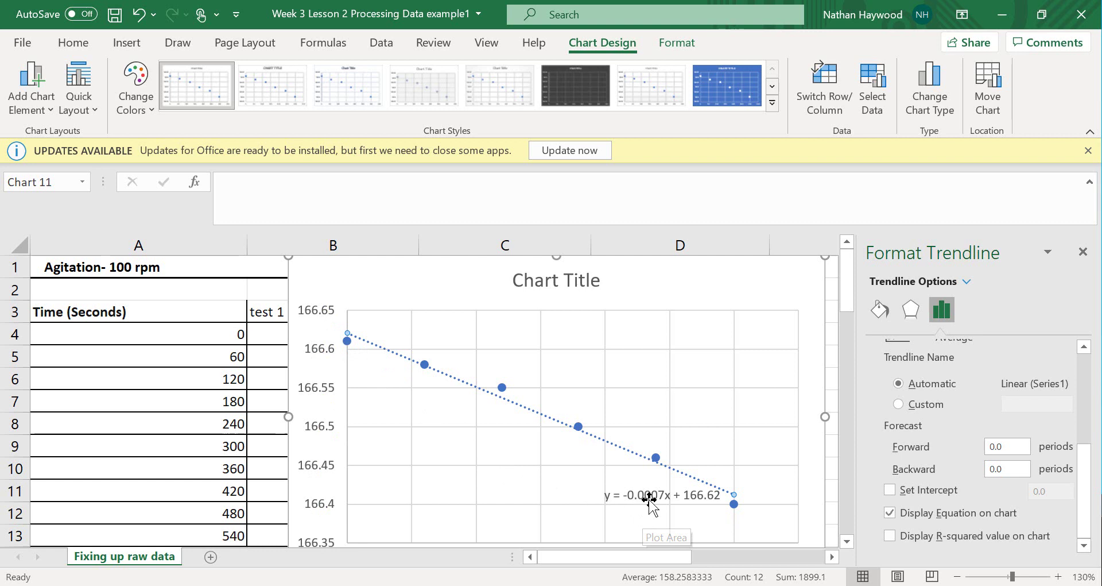
scroll(648, 508, "down", 1)
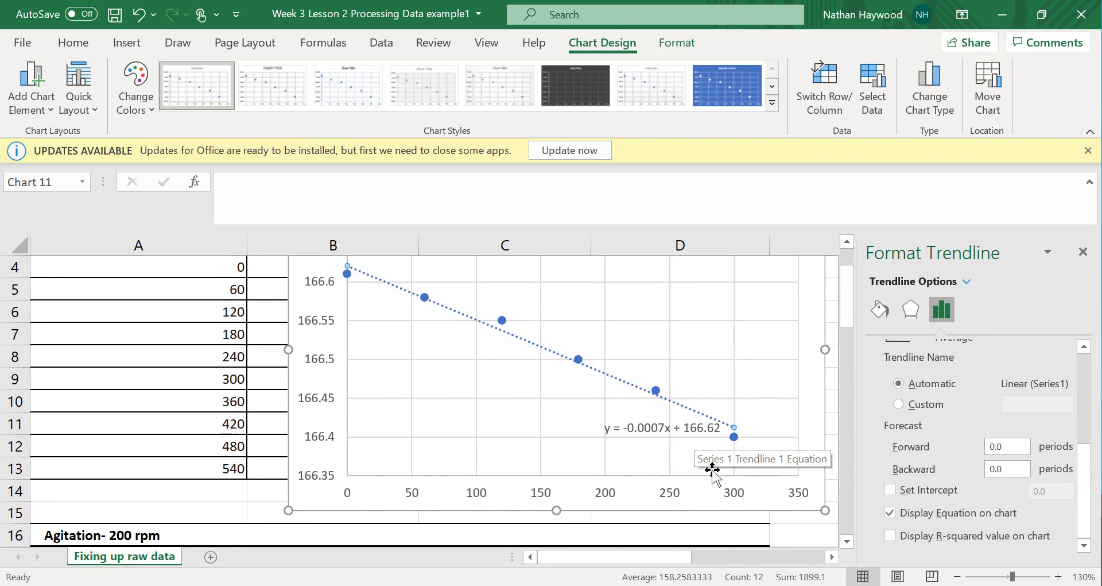
scroll(692, 439, "up", 1)
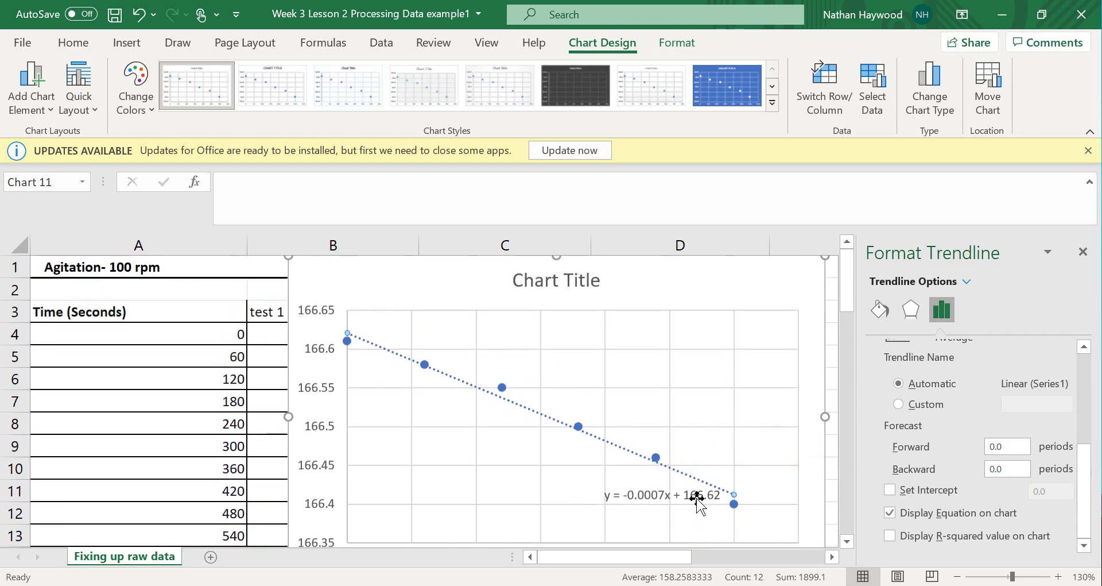
scroll(698, 493, "down", 1)
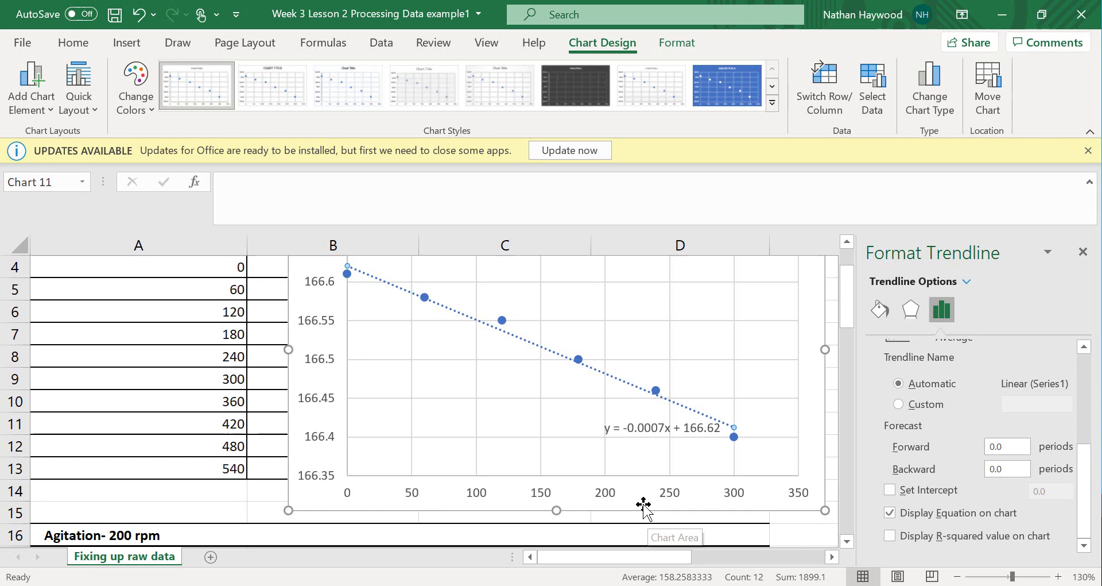
Step: Delete the test 1 chart and enter the rate 0.0007 in cell B14
left_click(640, 495)
key("Delete")
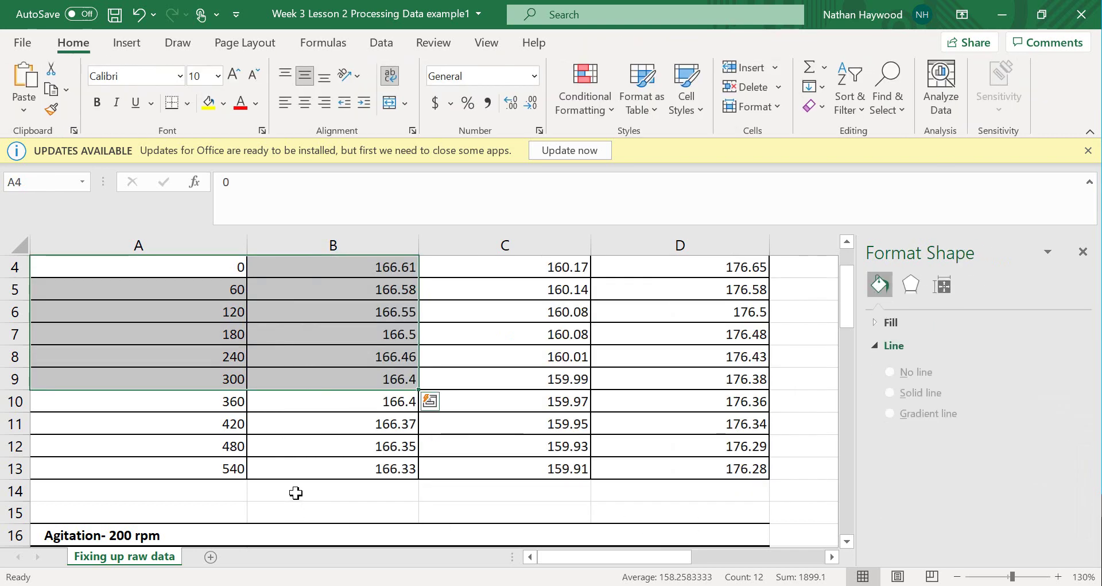
left_click(301, 494)
type("0.")
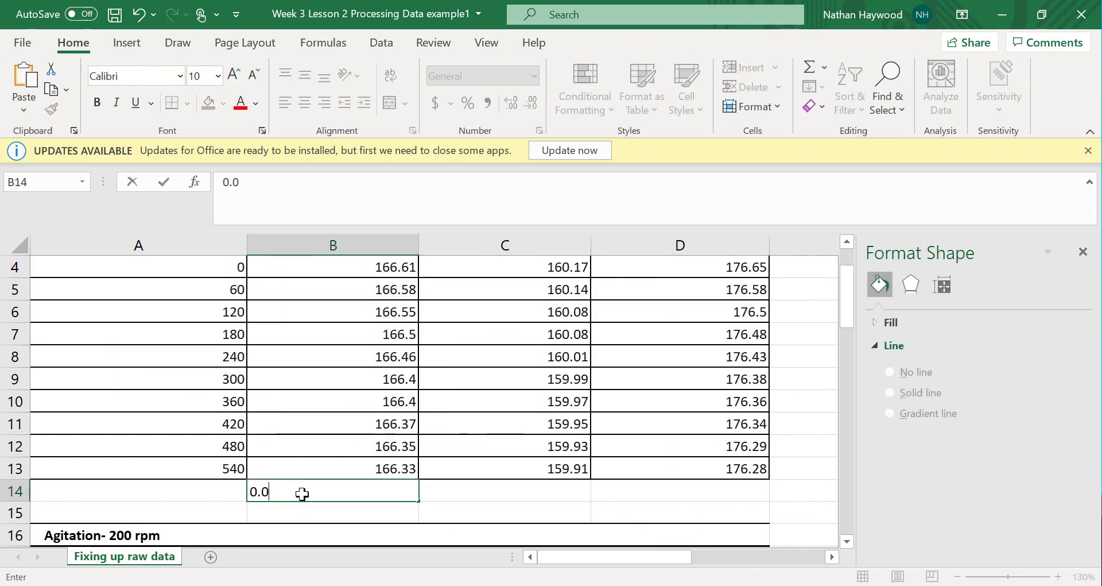
type("0007")
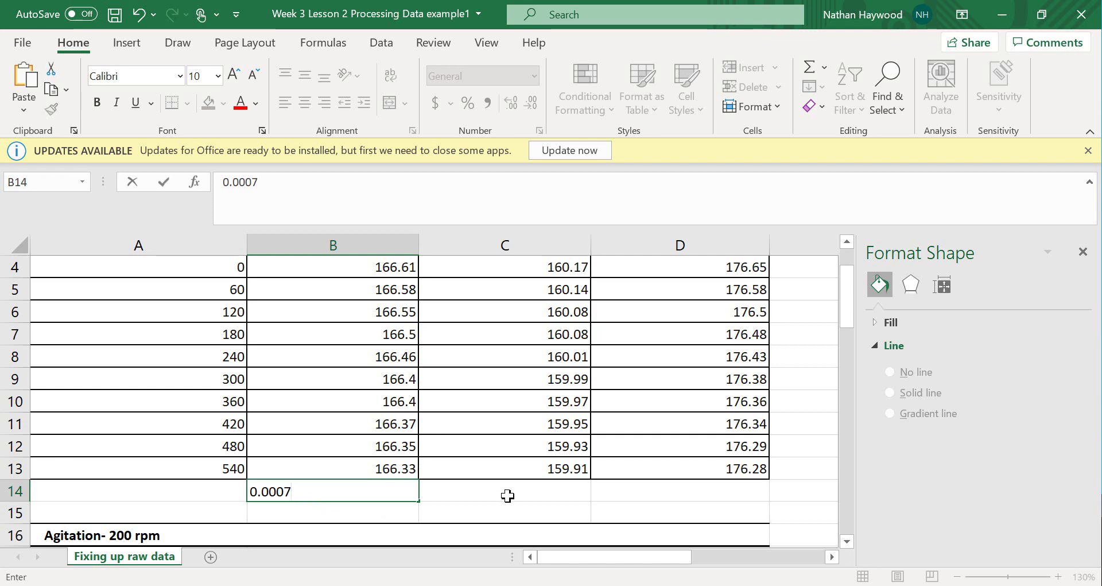
left_click(505, 499)
left_click(377, 495)
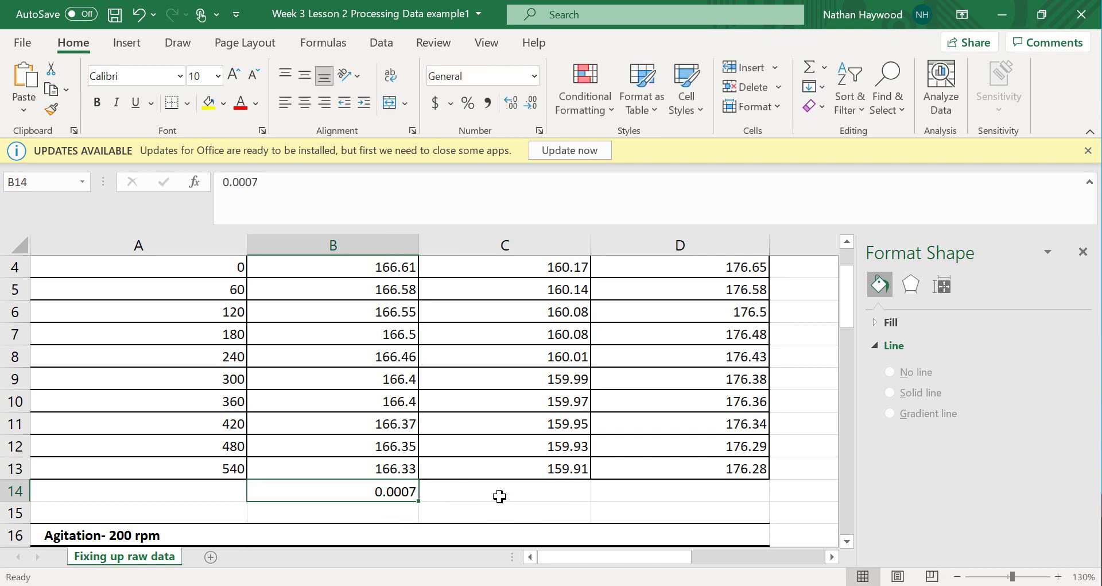
scroll(499, 496, "up", 1)
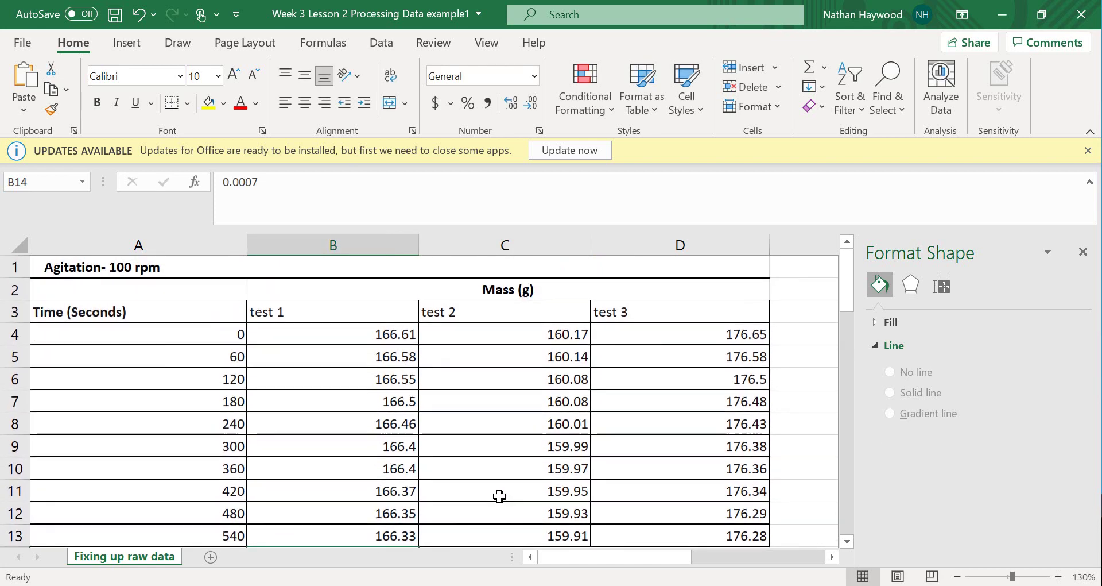
scroll(496, 498, "down", 1)
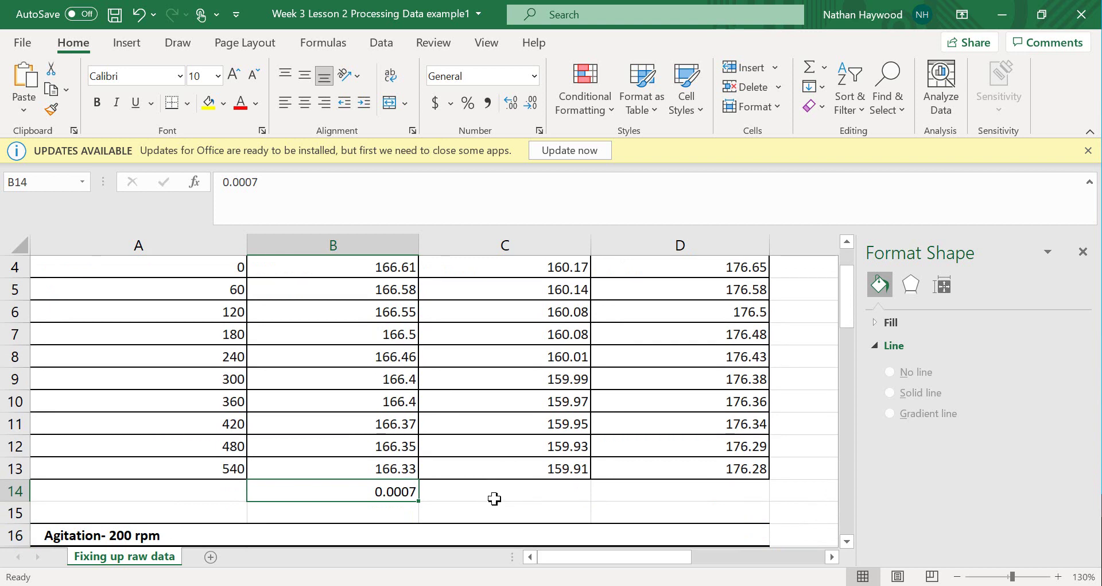
scroll(495, 498, "up", 1)
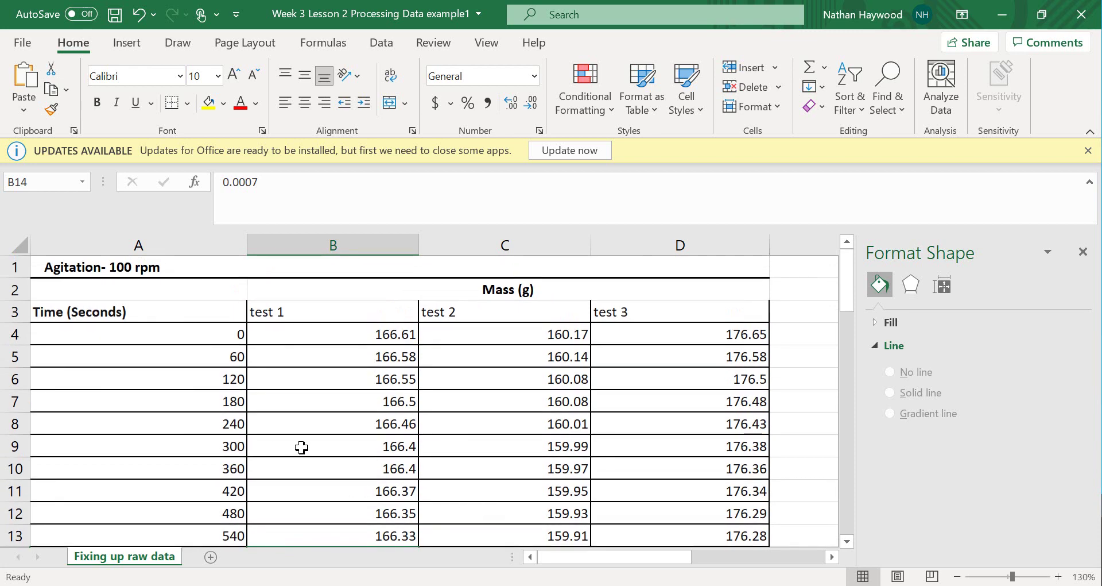
scroll(344, 475, "down", 2)
scroll(517, 441, "up", 1)
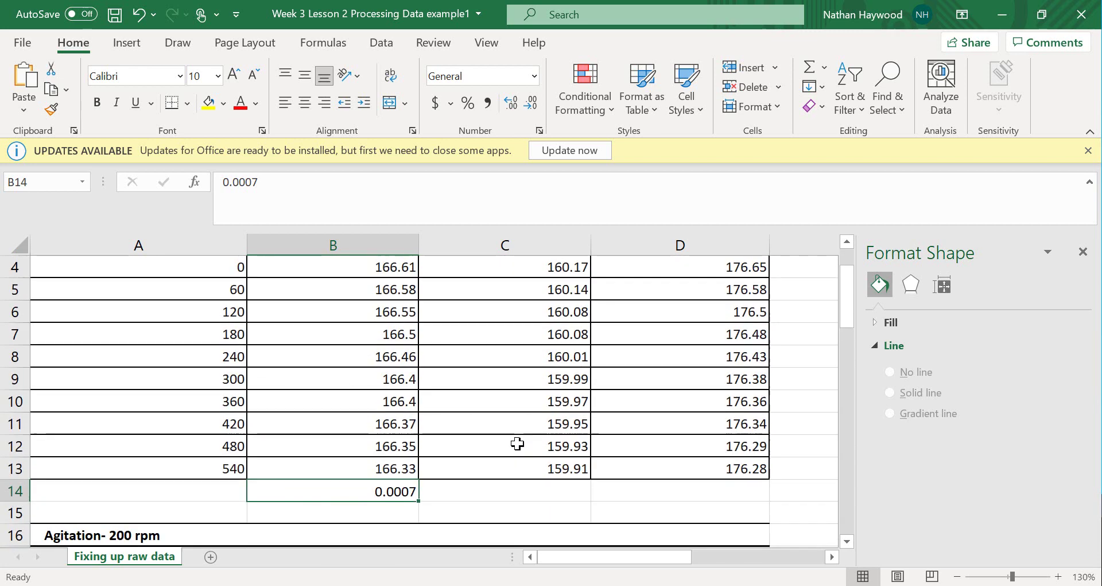
scroll(519, 445, "down", 5)
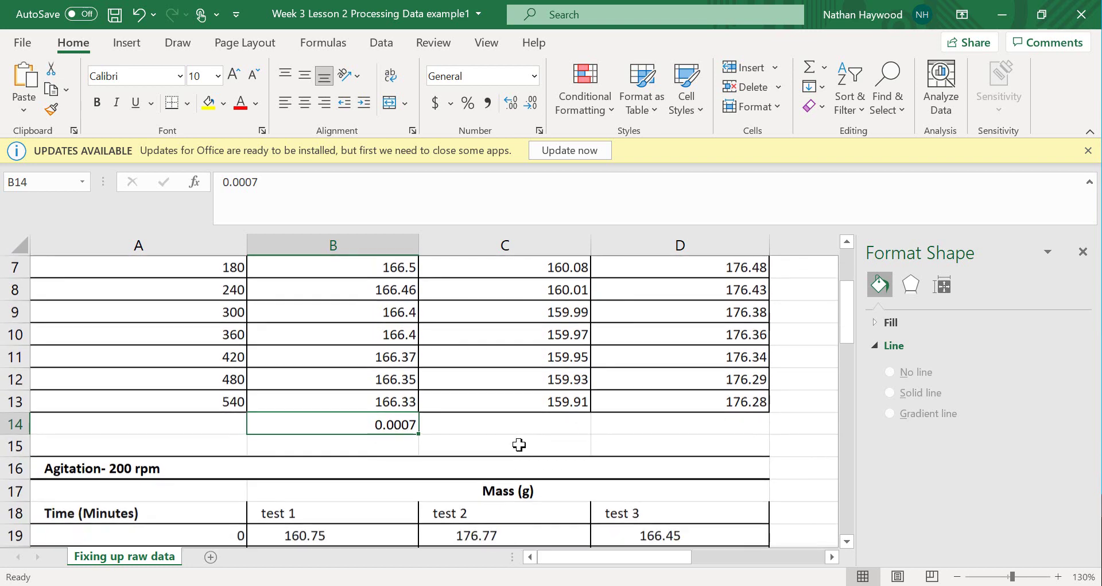
scroll(519, 444, "down", 3)
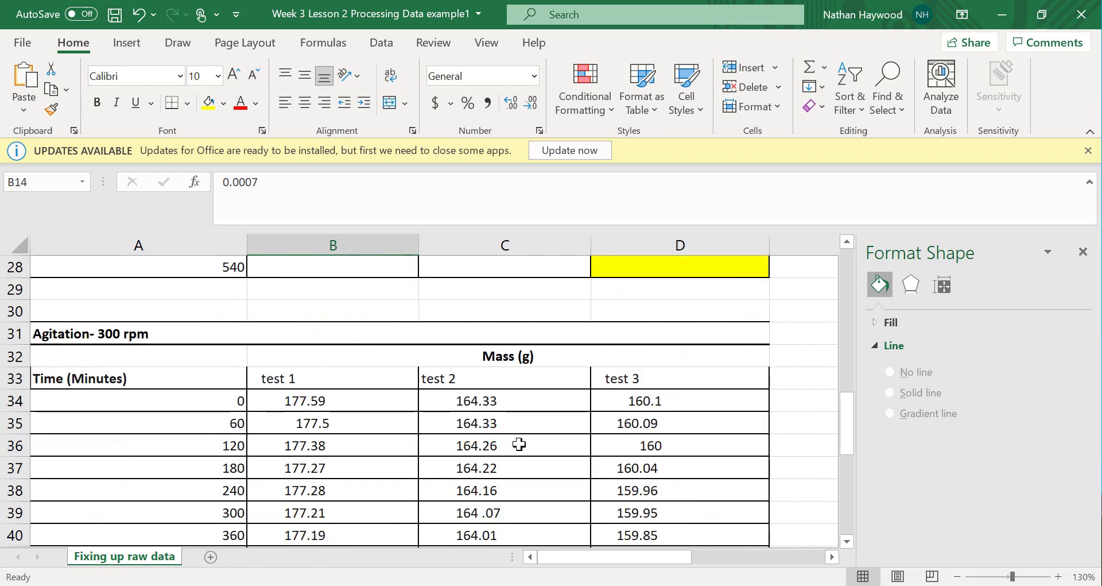
scroll(519, 445, "up", 8)
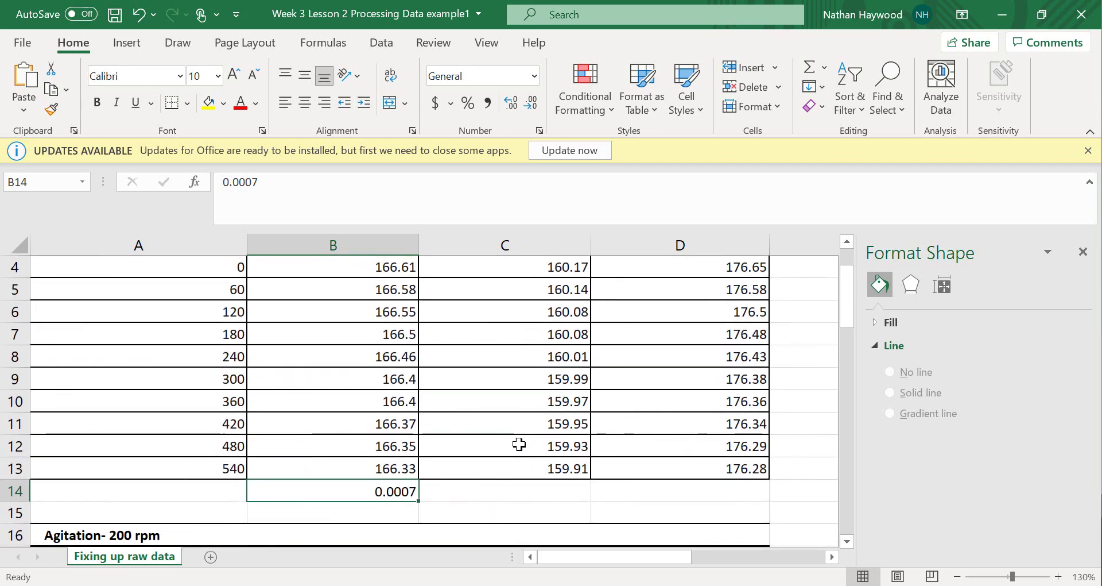
scroll(519, 444, "up", 1)
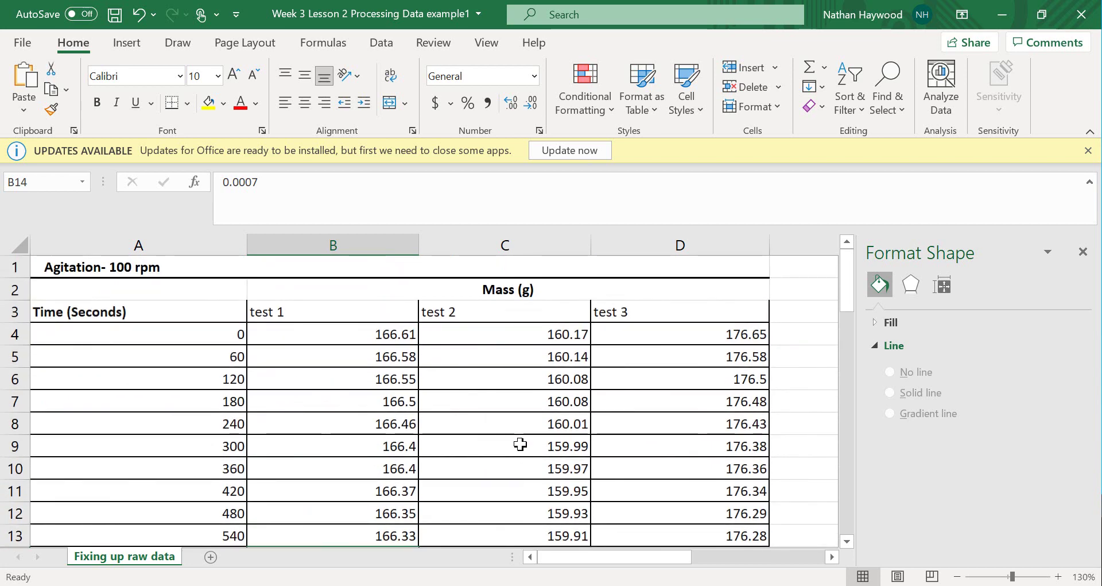
scroll(521, 444, "down", 2)
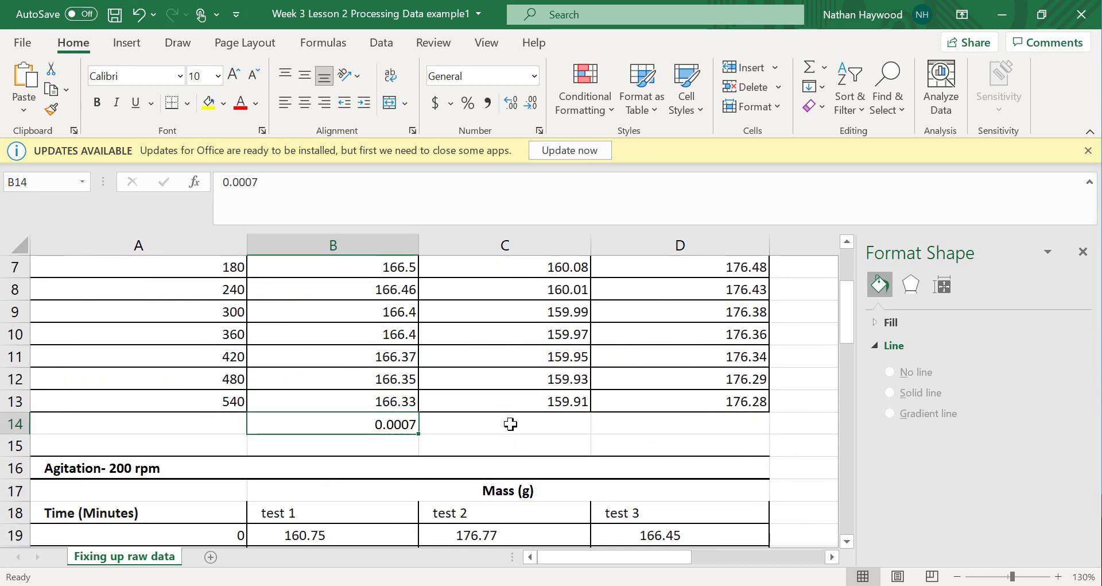
Step: Move to cell C14, ready for the test 2 rate
left_click(510, 423)
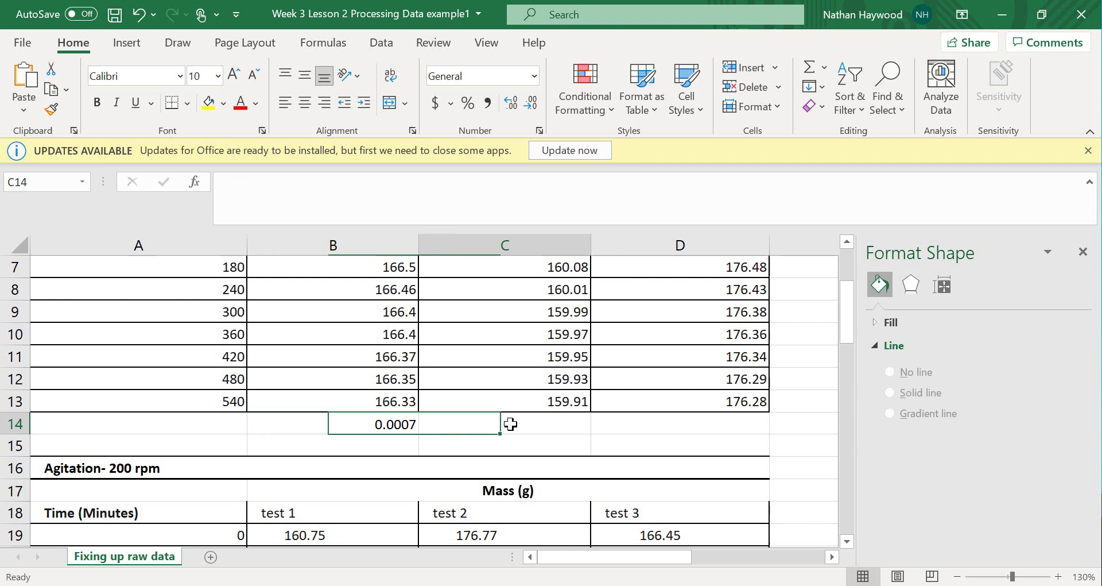
scroll(514, 426, "up", 1)
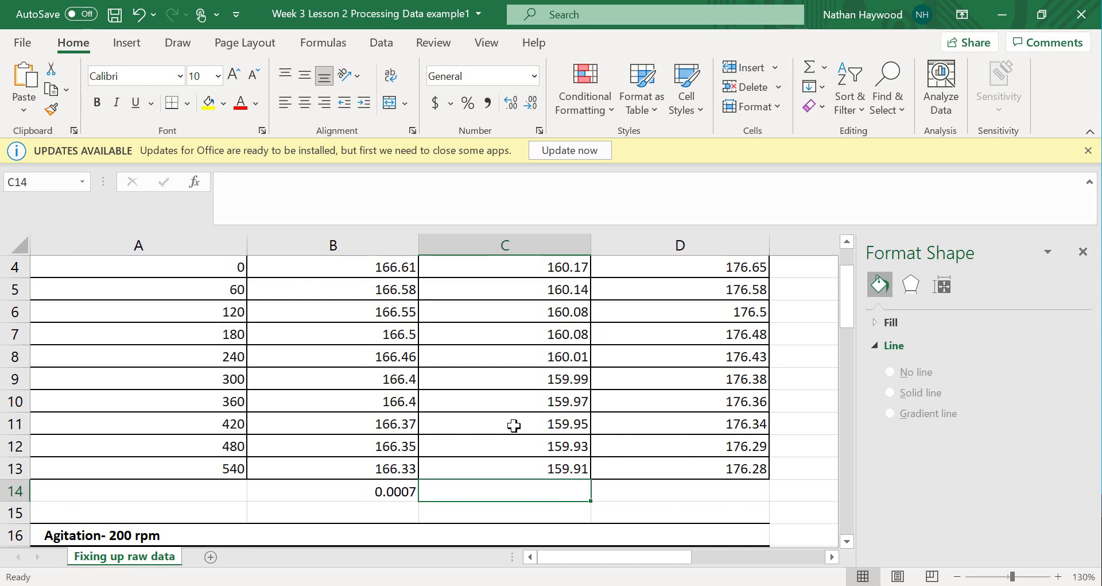
scroll(517, 432, "up", 1)
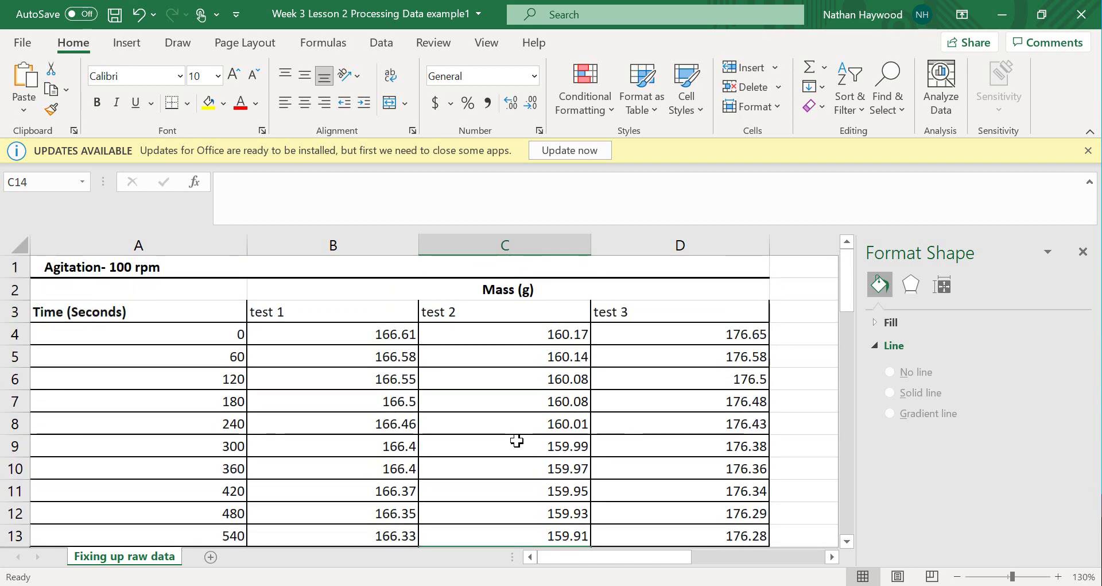
scroll(516, 440, "down", 1)
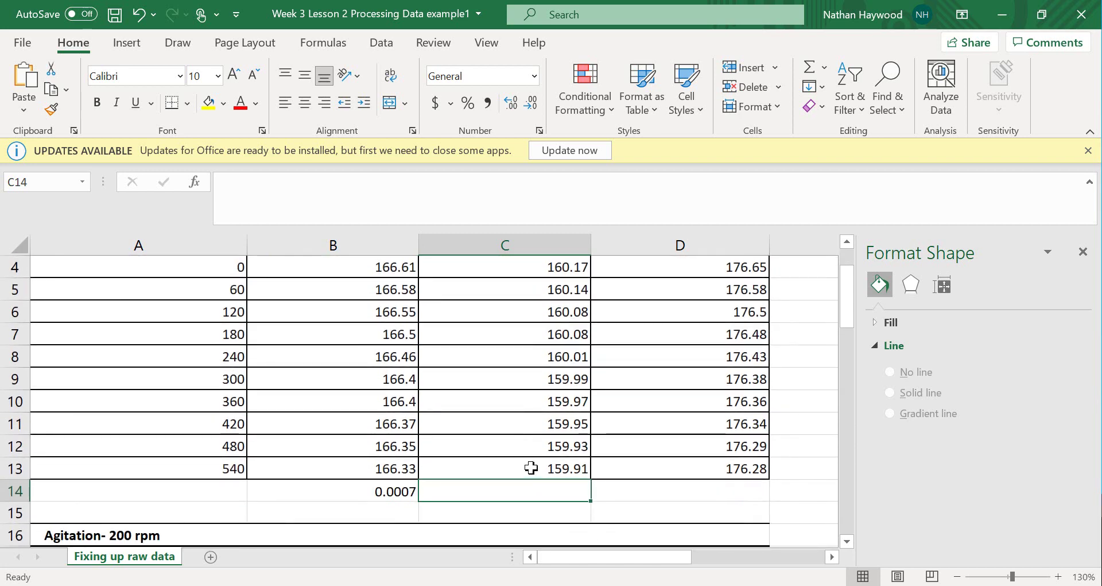
scroll(532, 468, "up", 1)
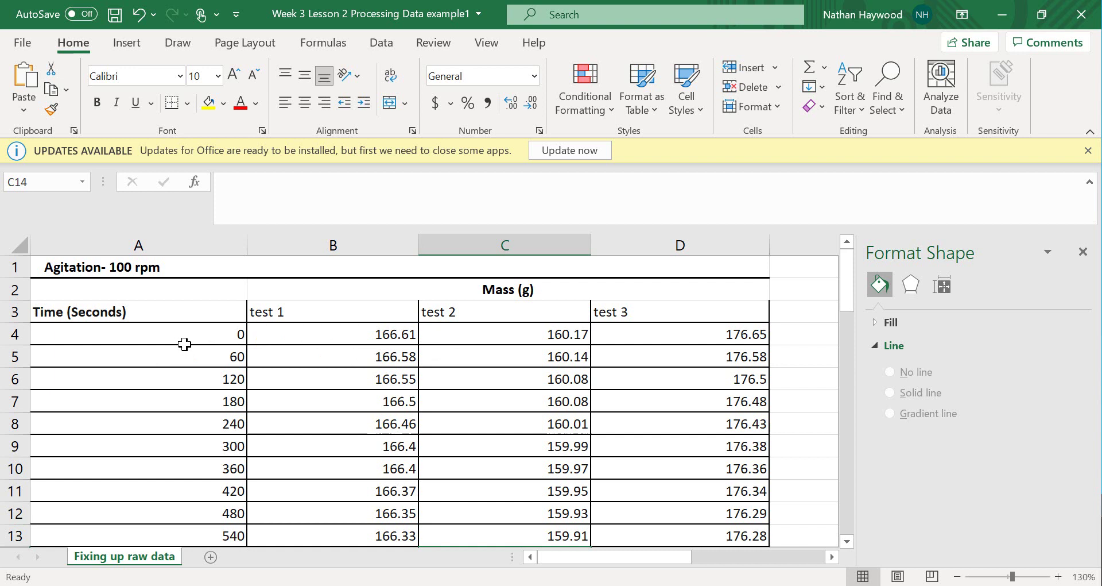
Step: Insert a scatter chart of times A4:A9 against test 2 masses C4:C9
left_click_drag(184, 341, 189, 542)
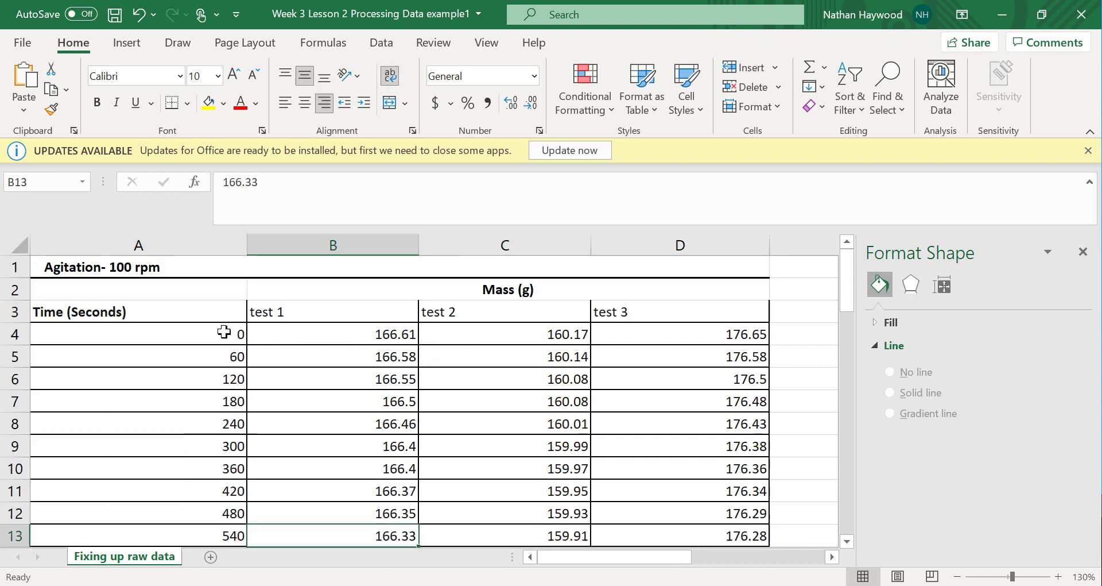
left_click_drag(226, 335, 223, 446)
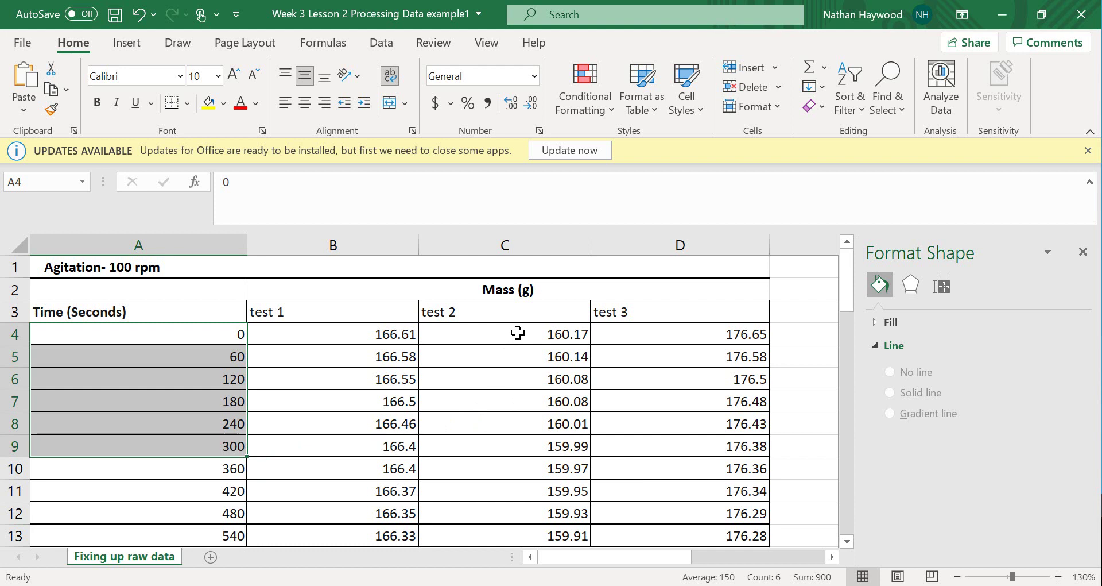
left_click_drag(519, 333, 522, 448)
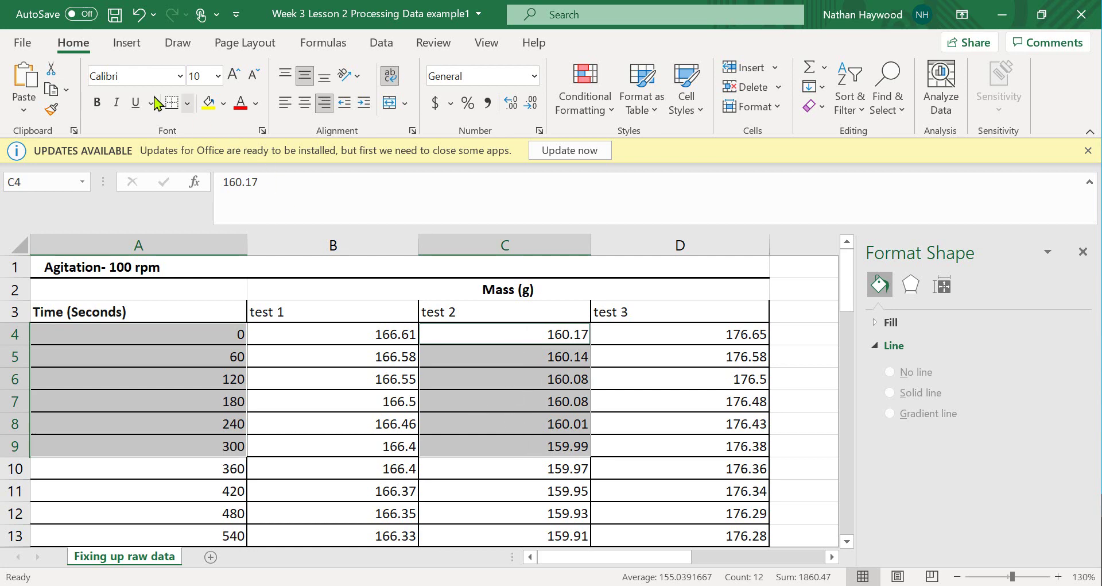
left_click(127, 44)
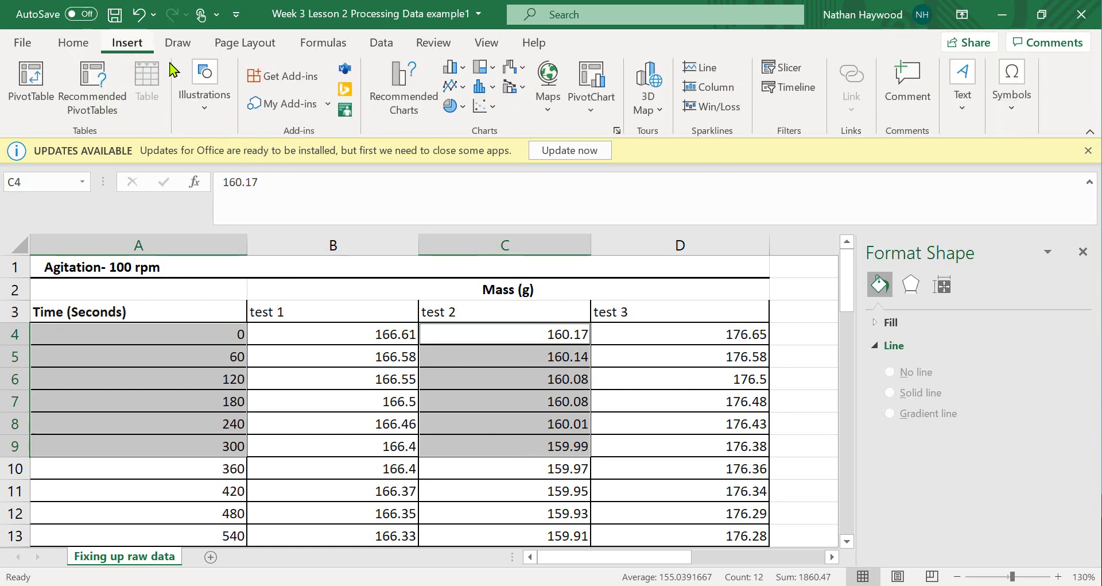
left_click(481, 106)
left_click(489, 168)
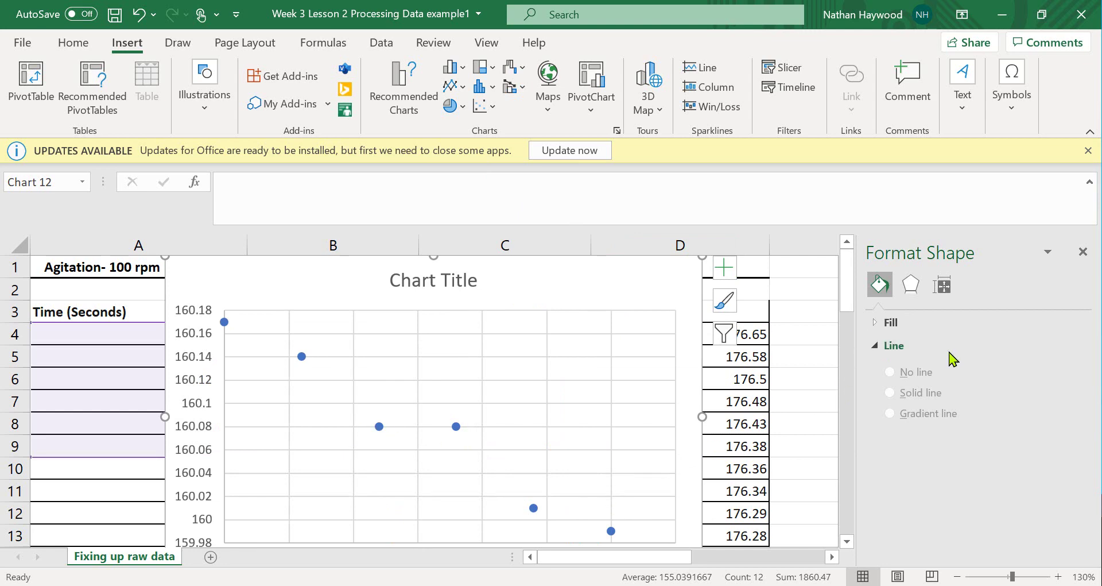
Step: Add a linear trendline showing its equation, y = -0.0006x + 160.17
right_click(301, 356)
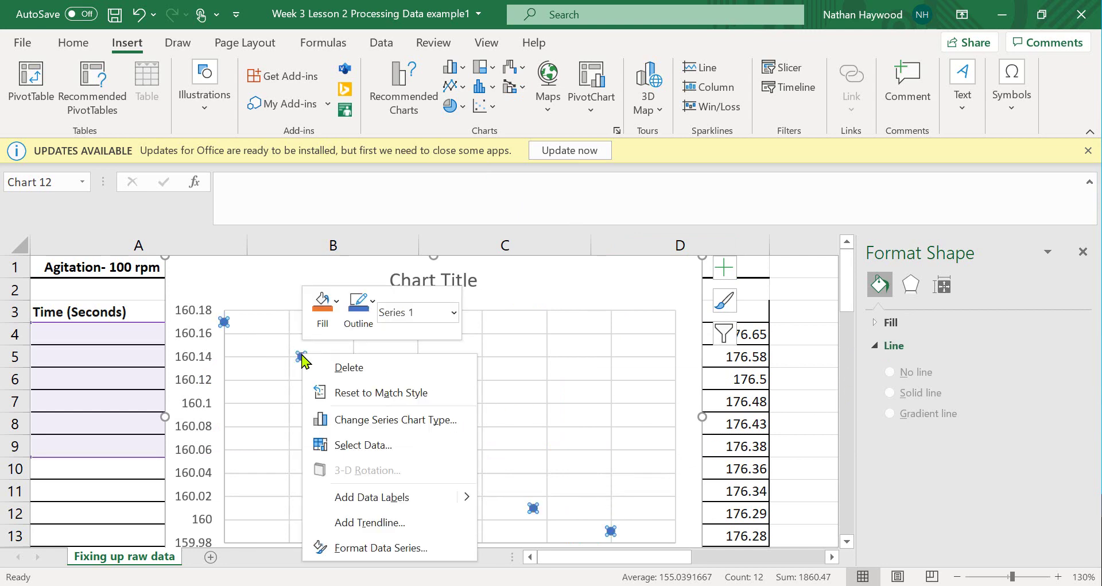
left_click(374, 524)
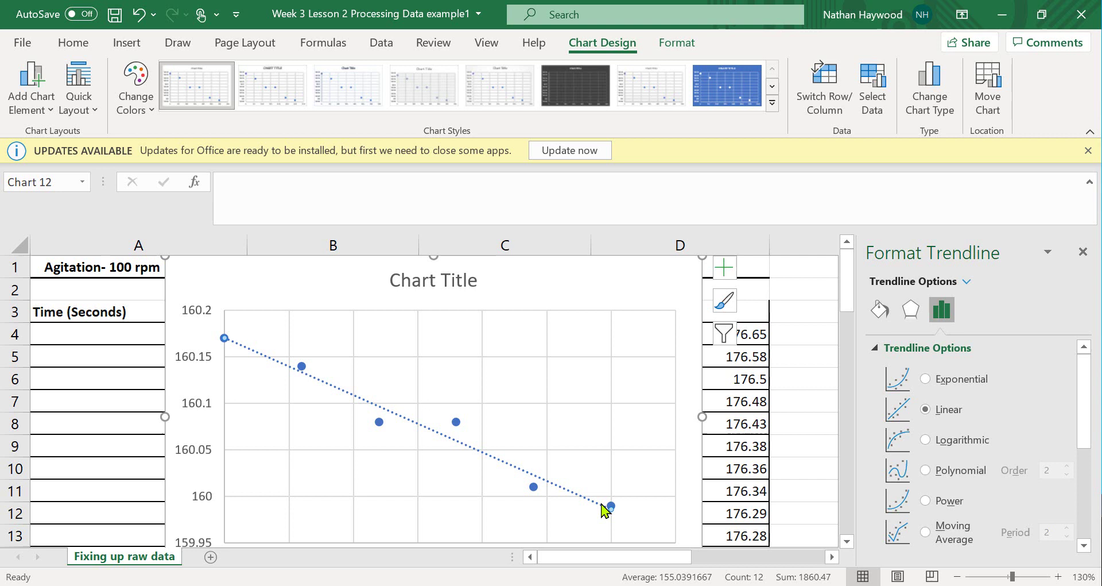
scroll(919, 443, "down", 5)
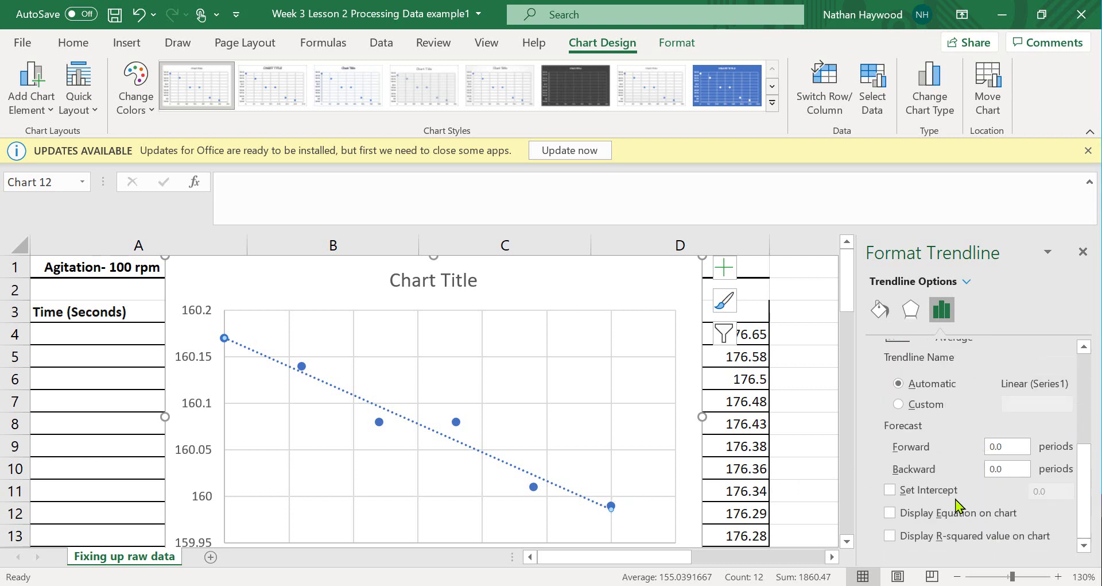
left_click(926, 513)
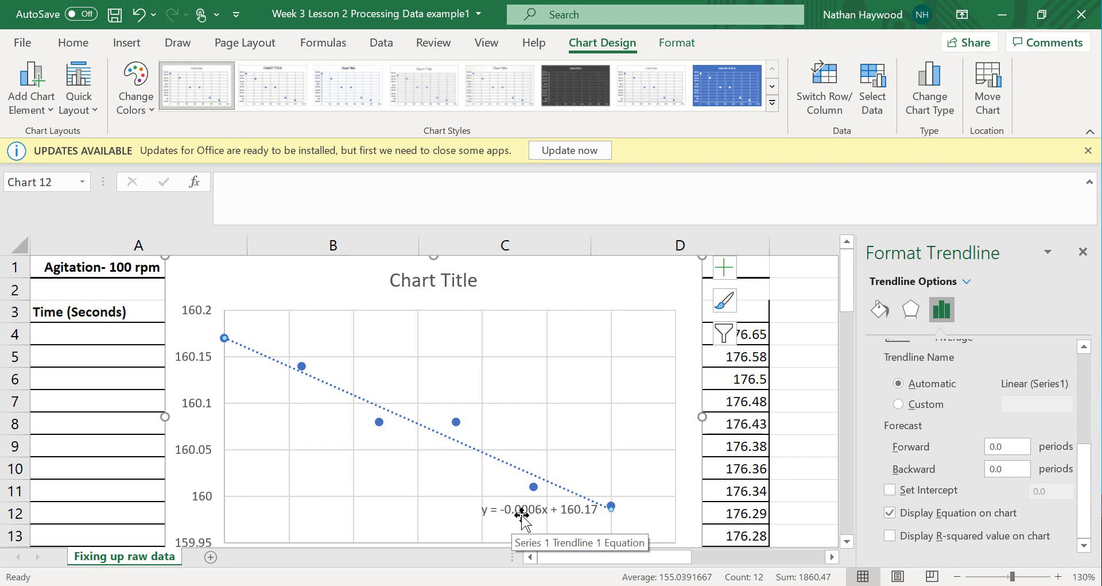
left_click(605, 289)
Step: Delete the test 2 chart and enter the test 2 rate, 0.0006, in cell C14
key("Delete")
scroll(546, 386, "down", 3)
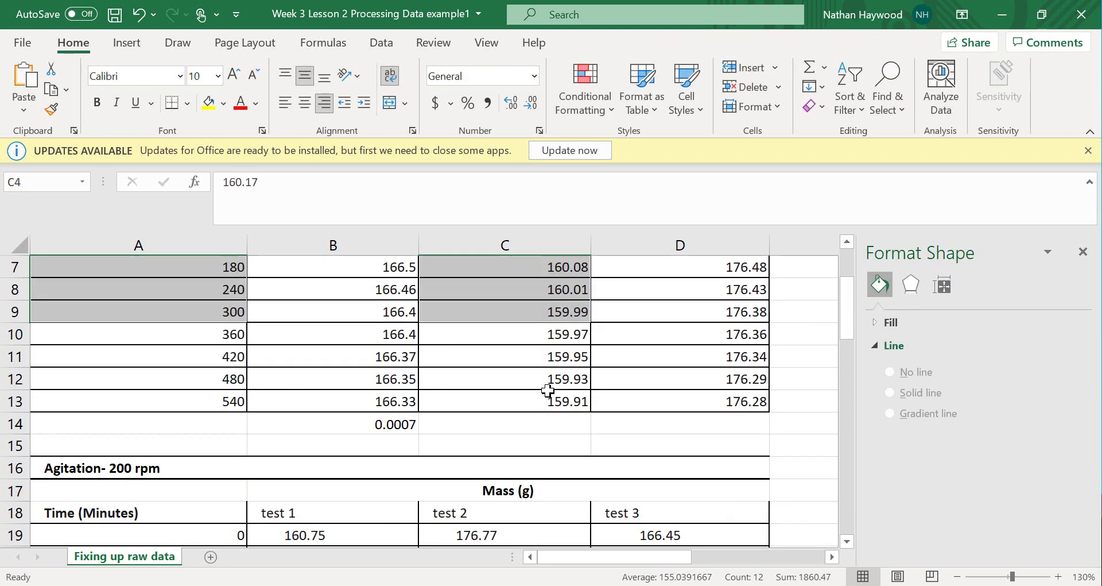
left_click(447, 357)
type("0")
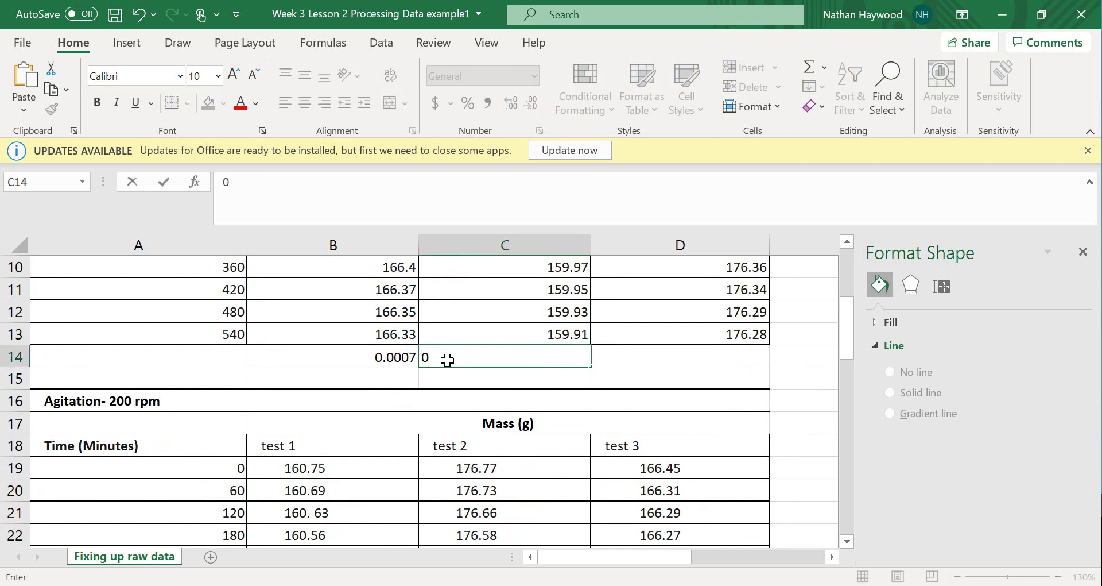
type(".0006")
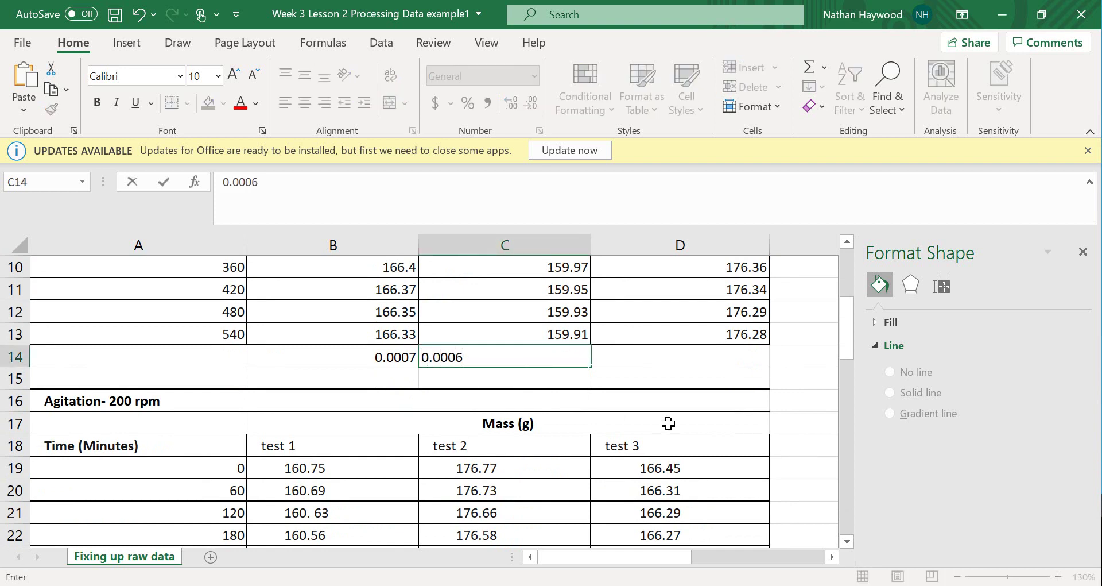
left_click(675, 370)
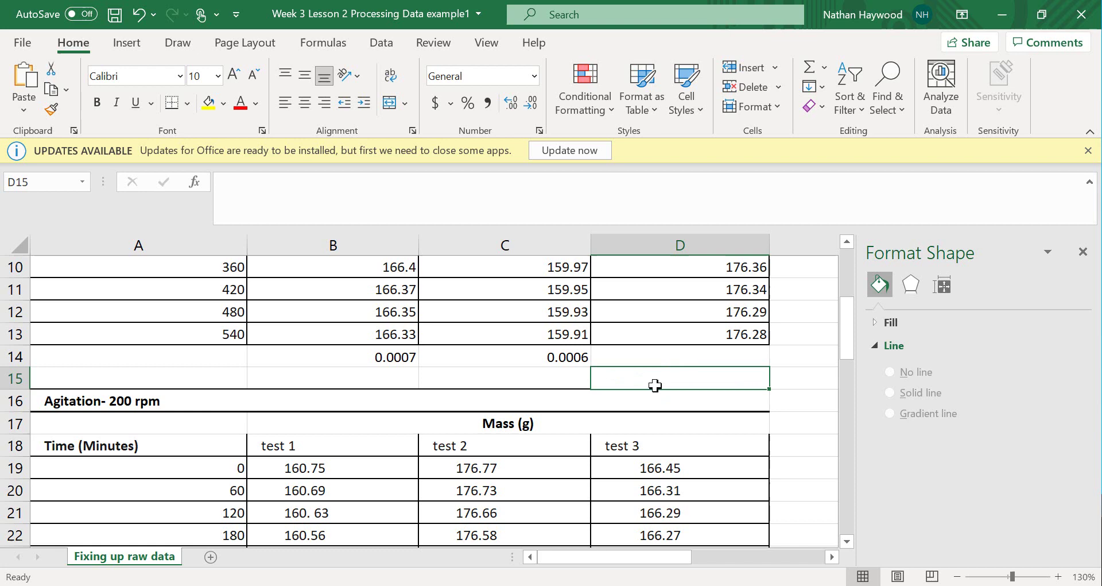
left_click(551, 361)
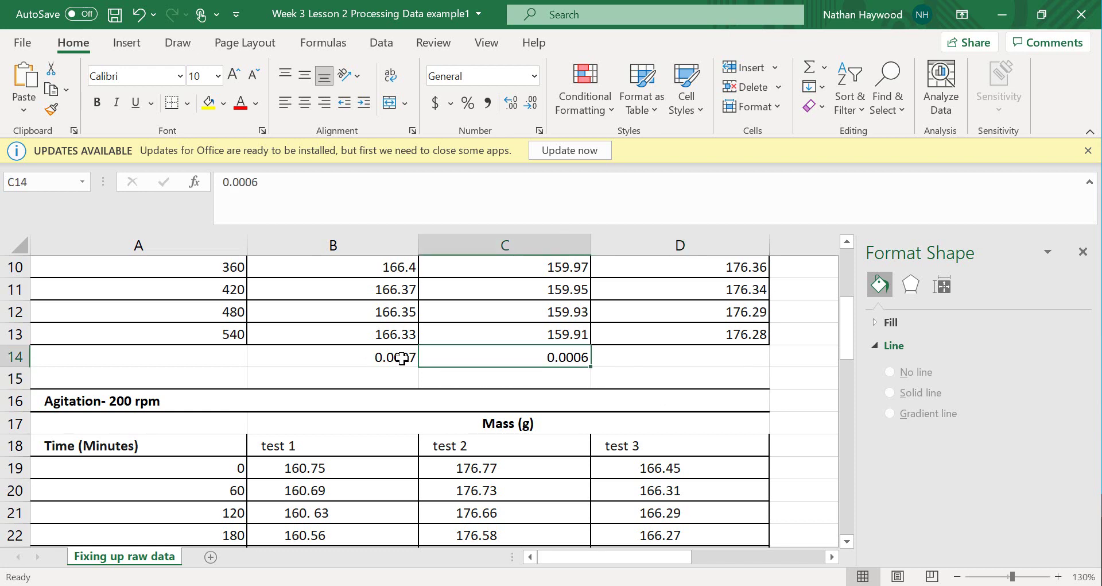
scroll(745, 386, "up", 2)
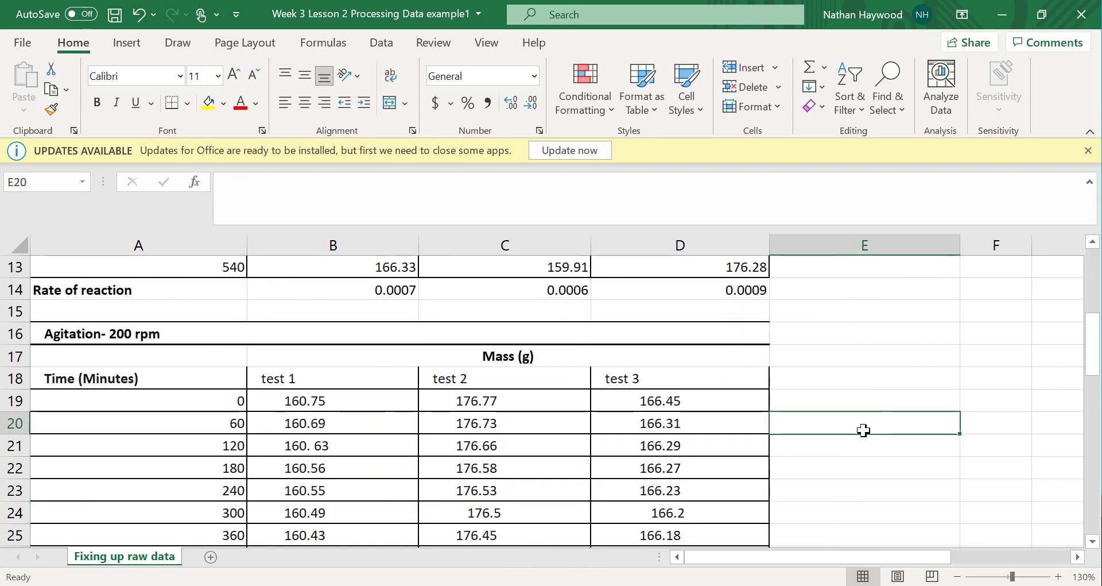
Step: Insert a scatter chart of the 200 rpm time and test 1 mass data, then delete it
left_click_drag(1095, 347, 1096, 366)
left_click_drag(207, 333, 311, 439)
left_click(129, 42)
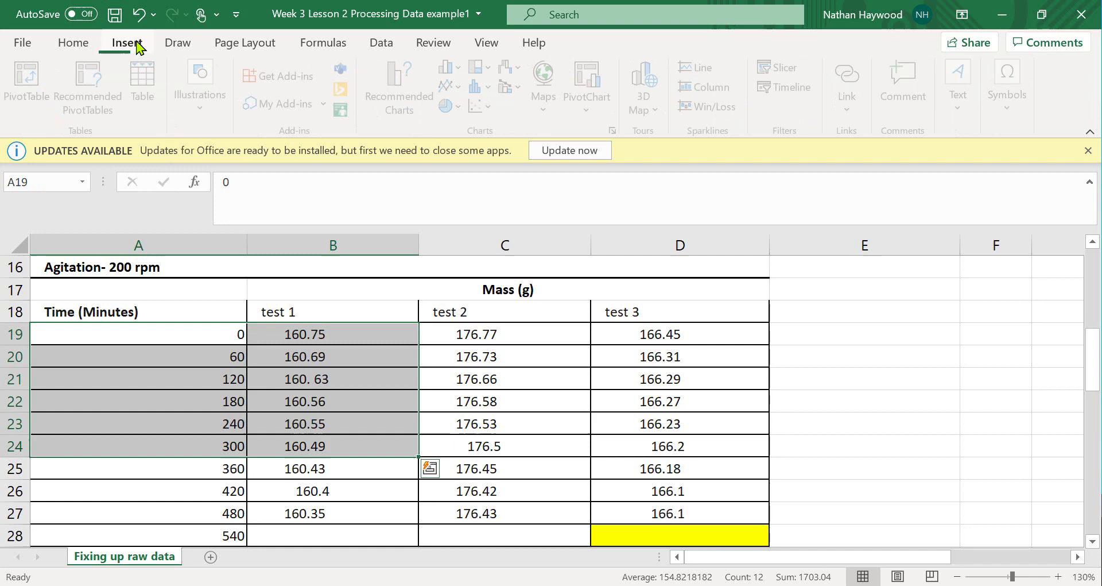
left_click(482, 105)
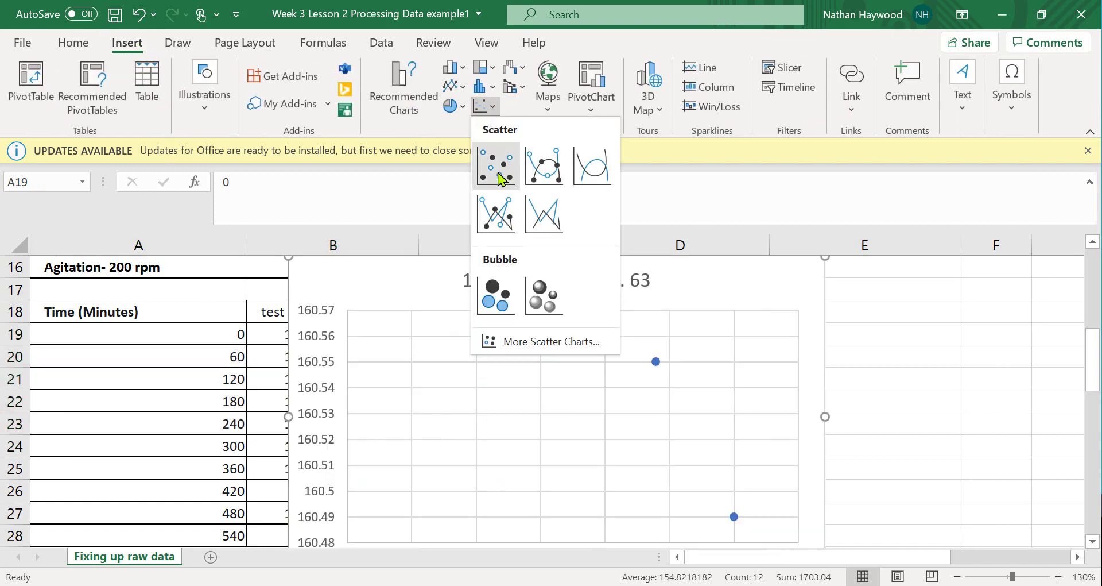
left_click(495, 167)
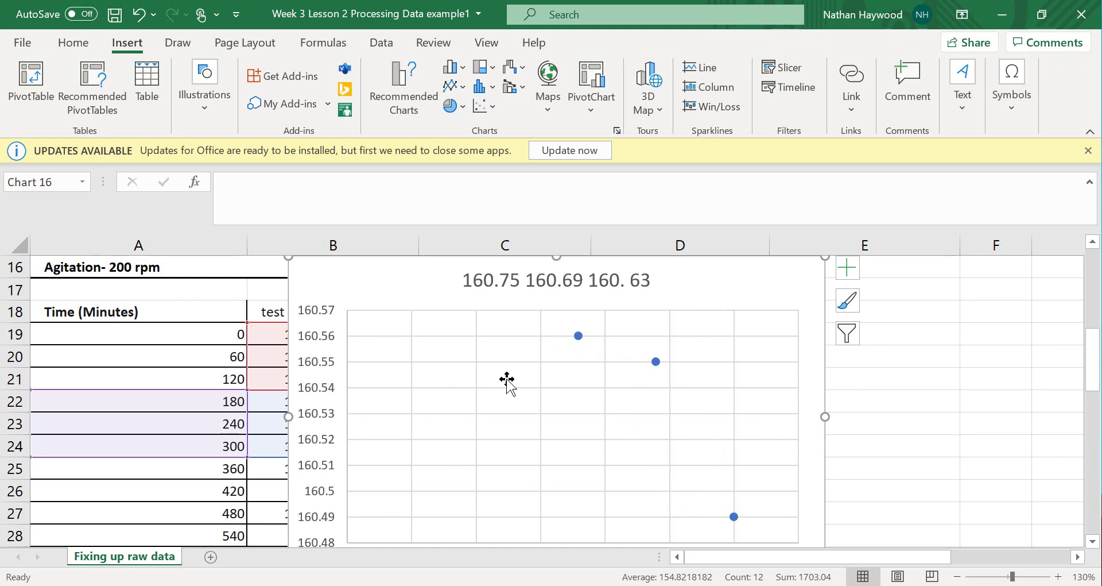
left_click(726, 290)
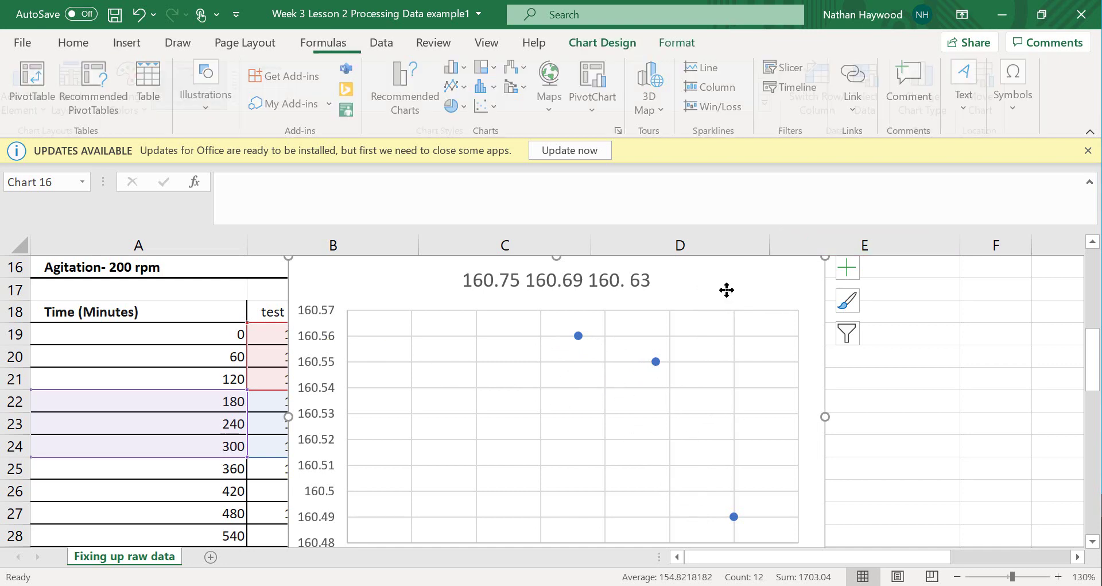
key("Delete")
left_click(341, 471)
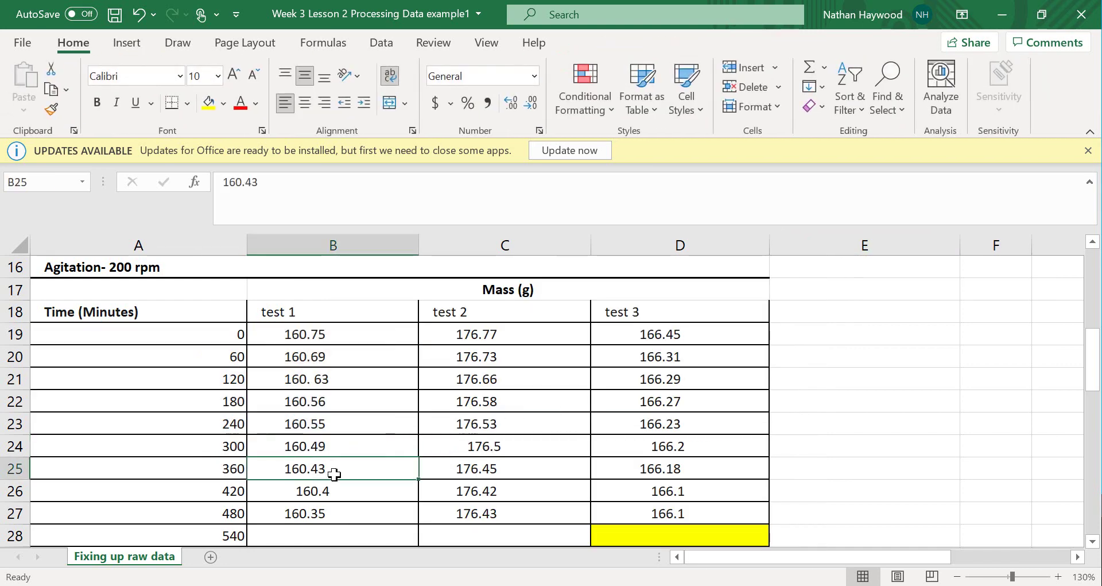
Step: Correct cell B21 from '160. 63' to 160.63 by removing the stray space
double_click(324, 380)
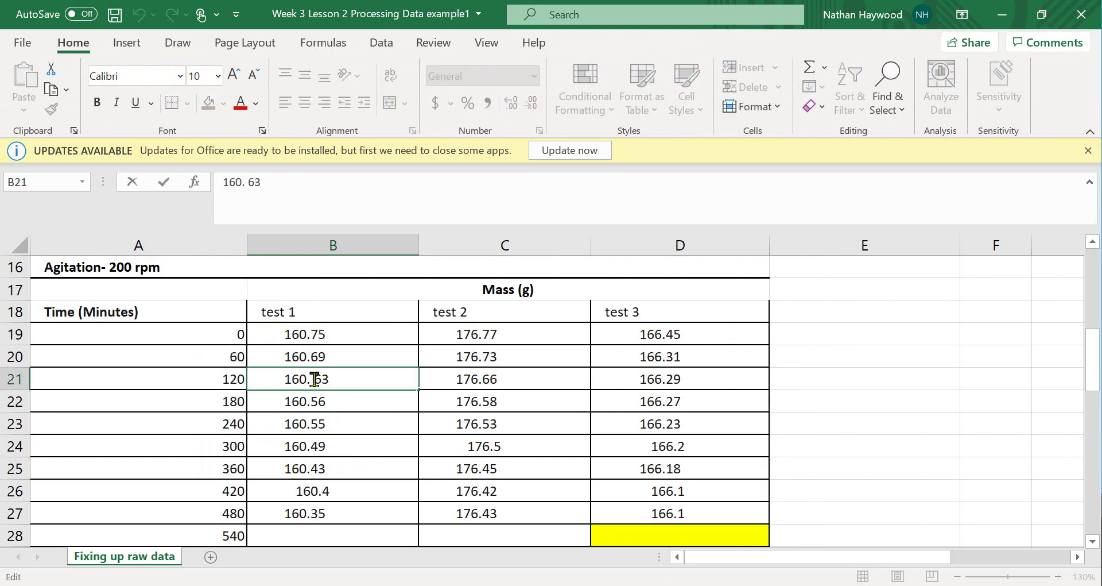
double_click(312, 379)
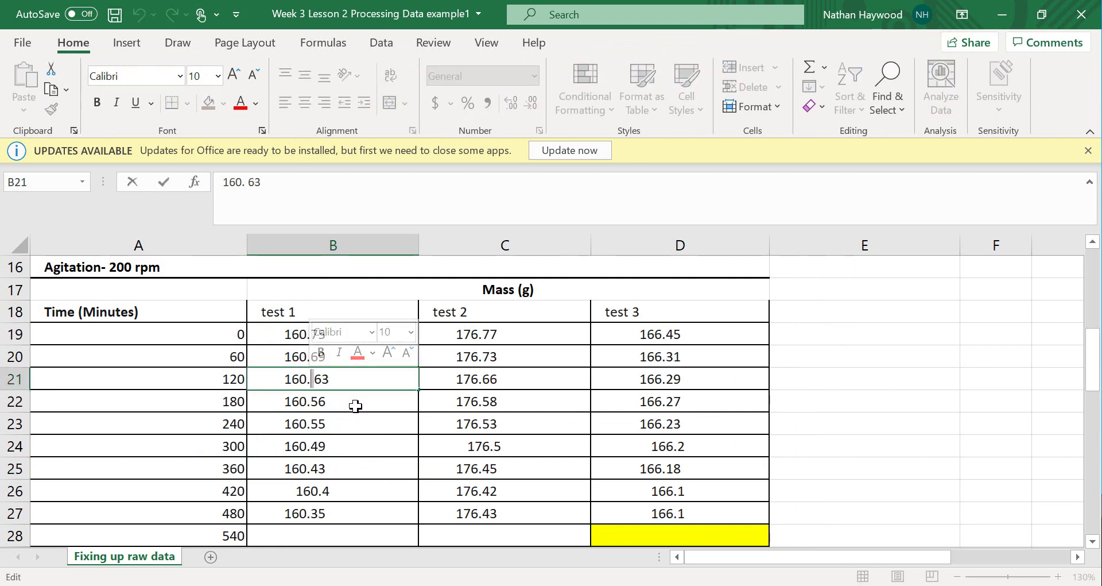
key("BackSpace")
left_click(359, 463)
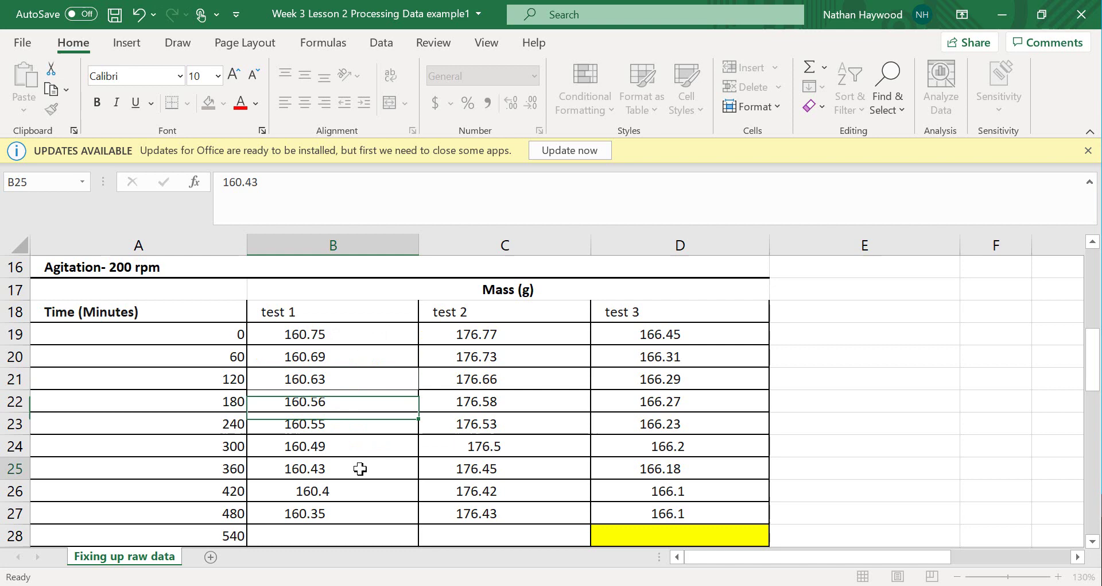
Step: Insert a plain scatter chart of A19:B24, the 200 rpm test 1 masses for 0–300 minutes
left_click_drag(189, 331, 342, 438)
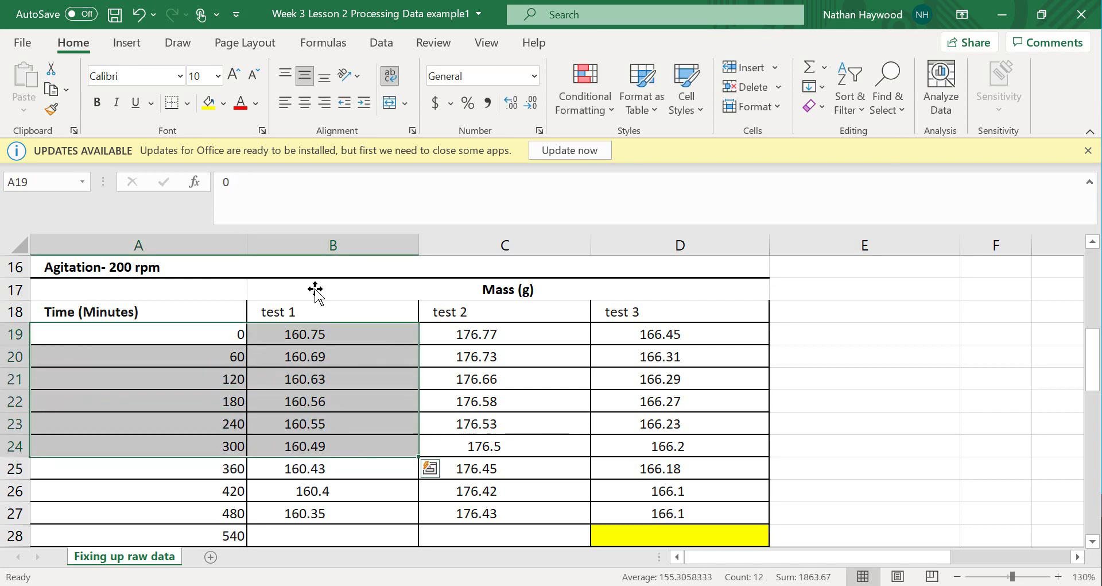
left_click(126, 43)
left_click(484, 105)
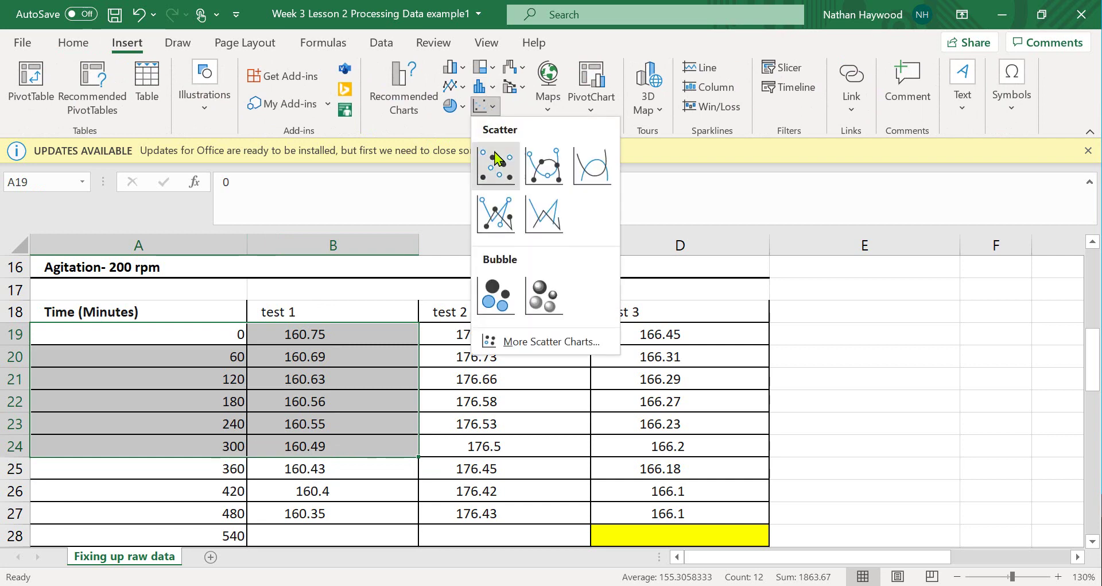
left_click(494, 167)
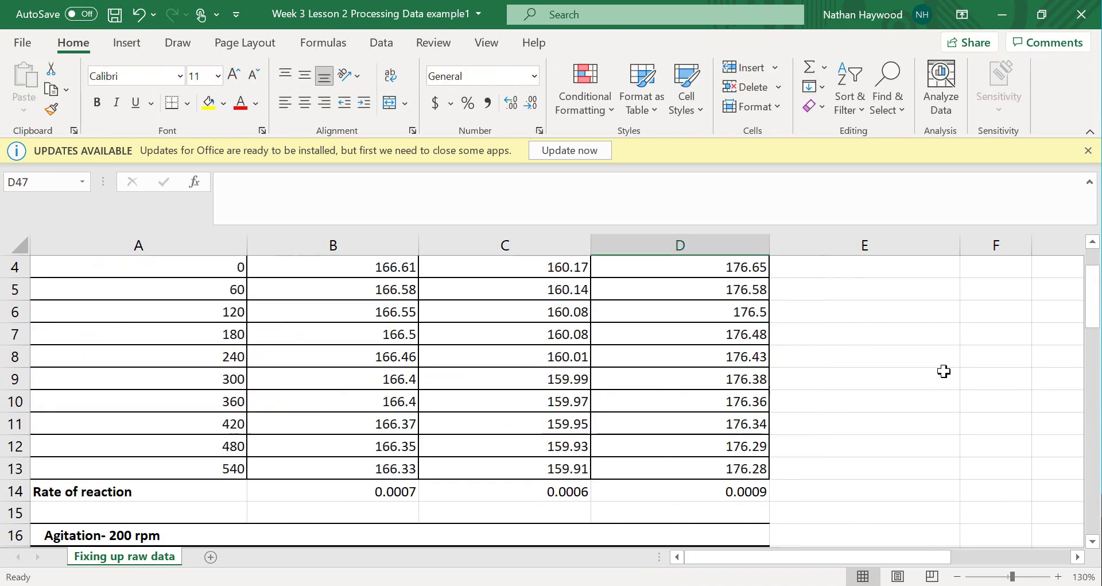
scroll(924, 372, "up", 1)
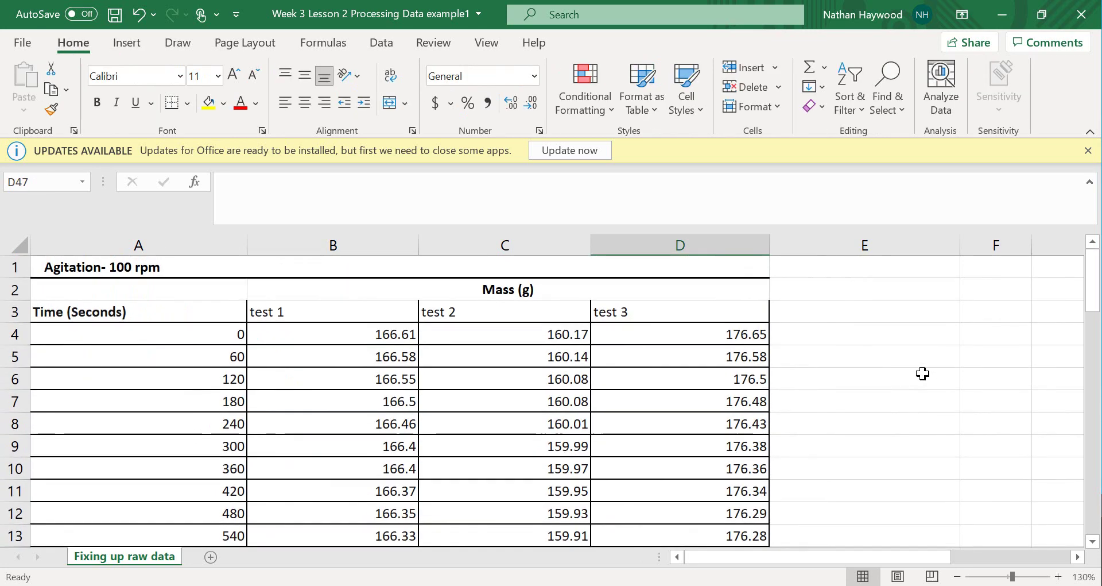
scroll(921, 374, "down", 1)
scroll(921, 374, "down", 2)
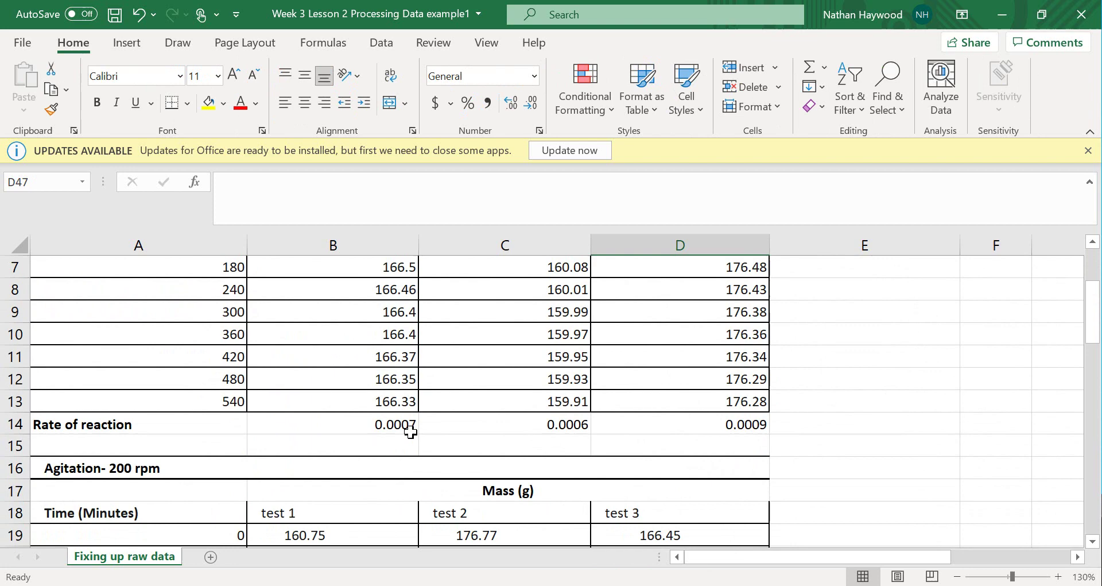
left_click(402, 425)
left_click(492, 422)
left_click(666, 423)
scroll(655, 431, "down", 3)
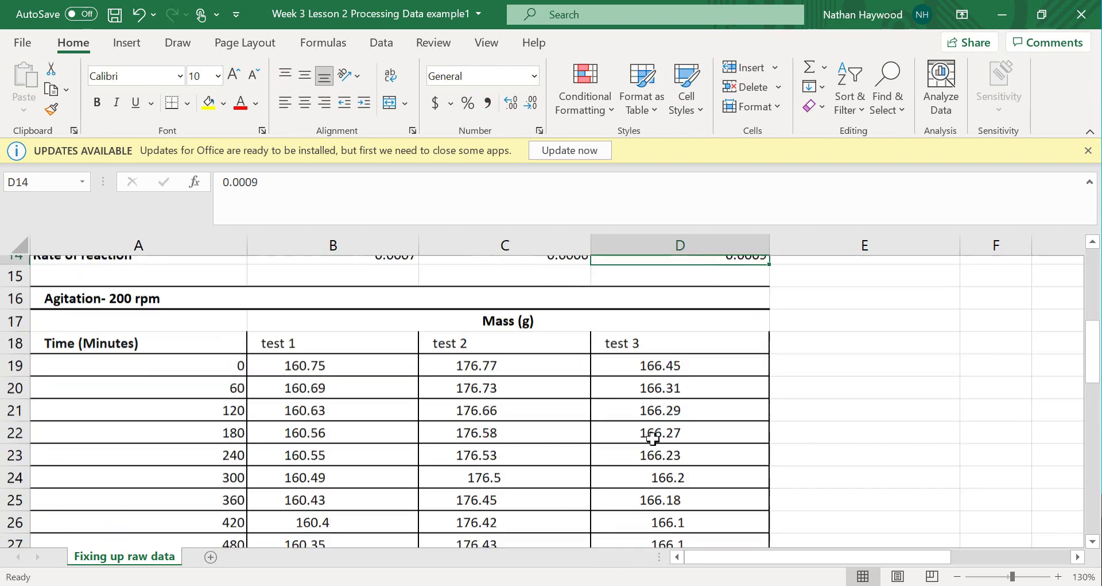
scroll(653, 438, "down", 3)
left_click(411, 428)
left_click(517, 426)
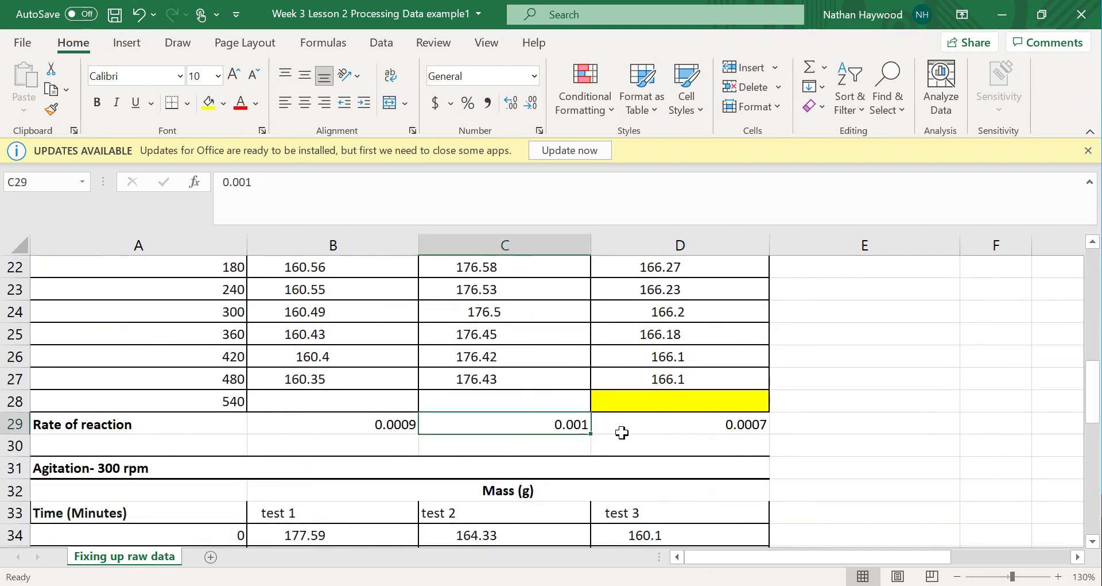
left_click(621, 432)
scroll(639, 468, "down", 4)
left_click(418, 491)
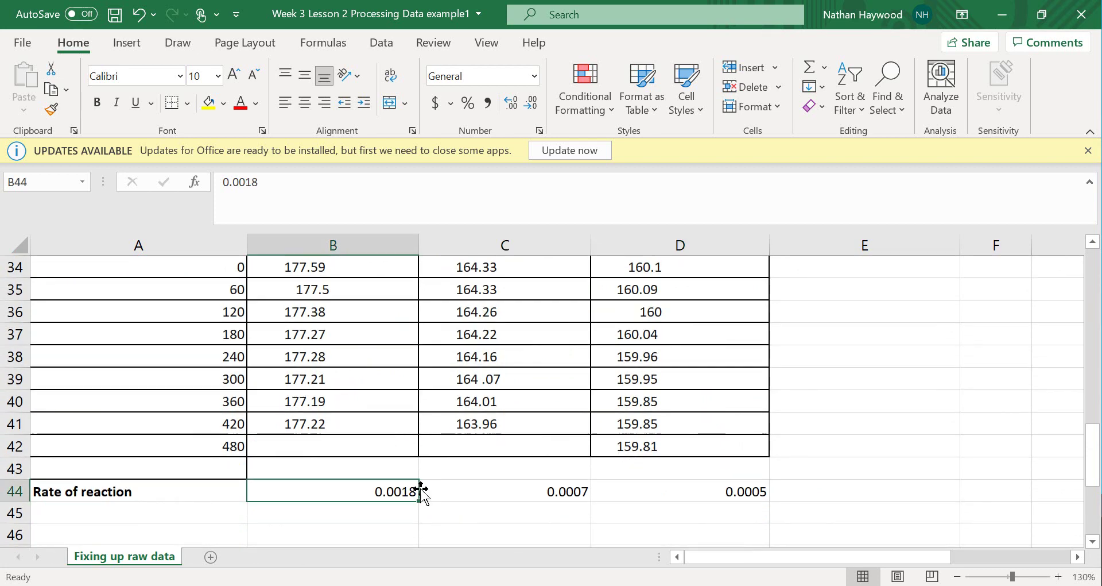
left_click(470, 489)
left_click(654, 494)
scroll(649, 505, "up", 7)
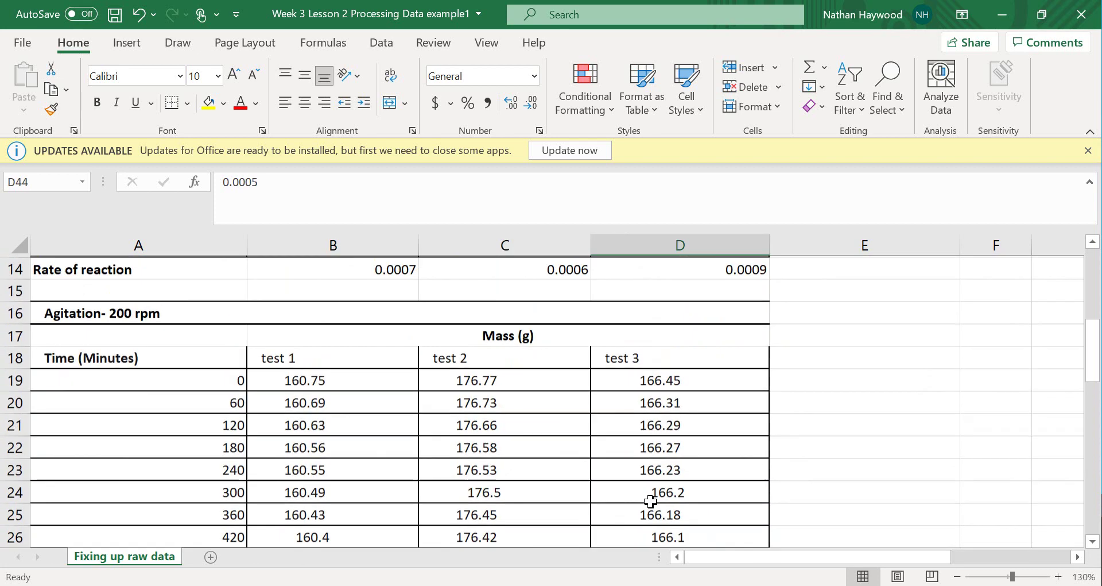
scroll(649, 502, "down", 9)
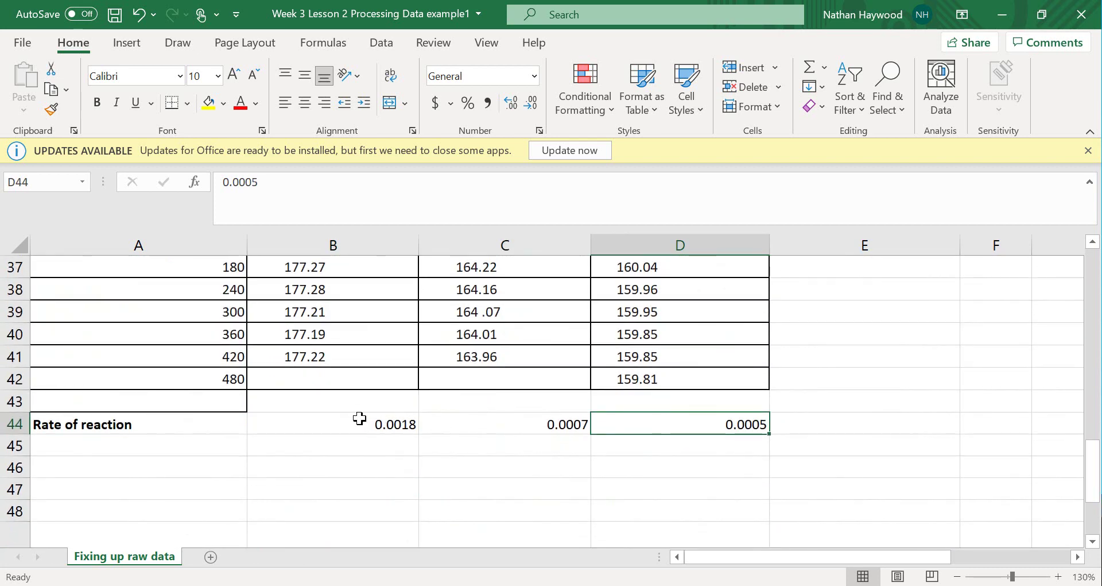
scroll(709, 451, "up", 10)
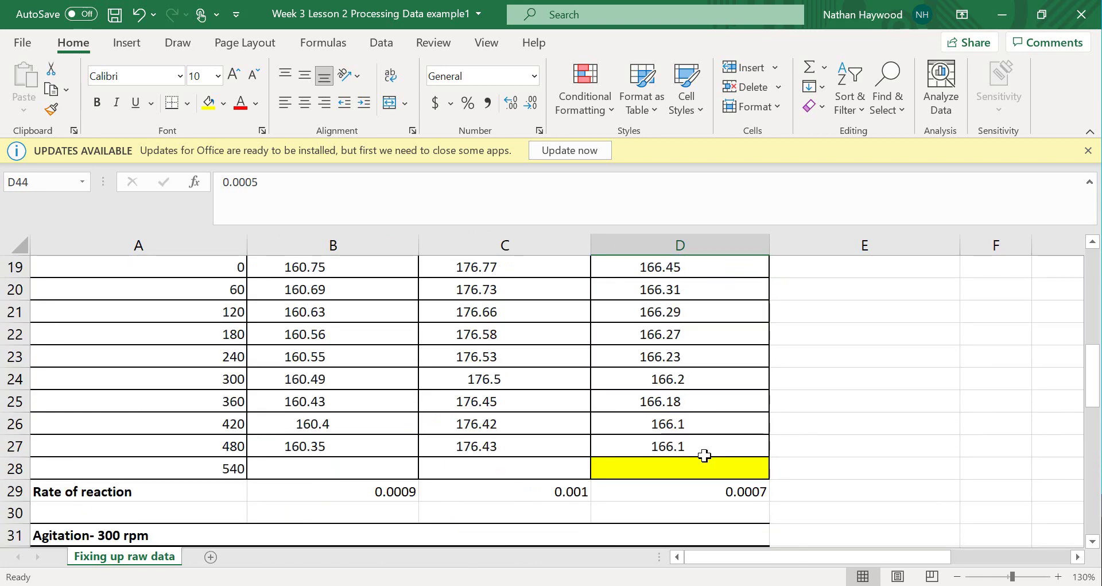
scroll(705, 455, "up", 2)
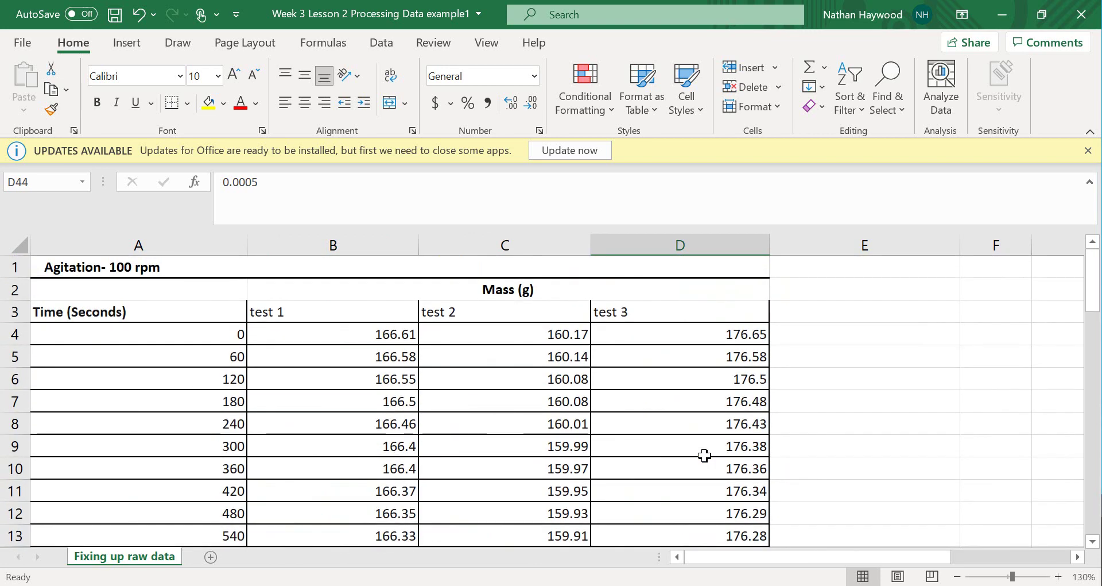
scroll(705, 455, "down", 1)
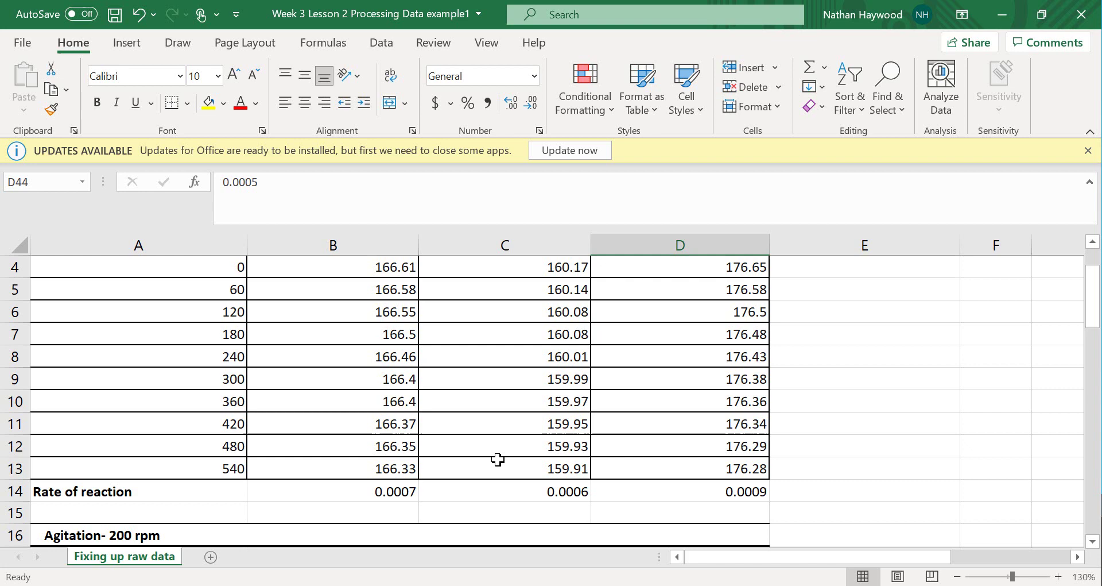
left_click(221, 378)
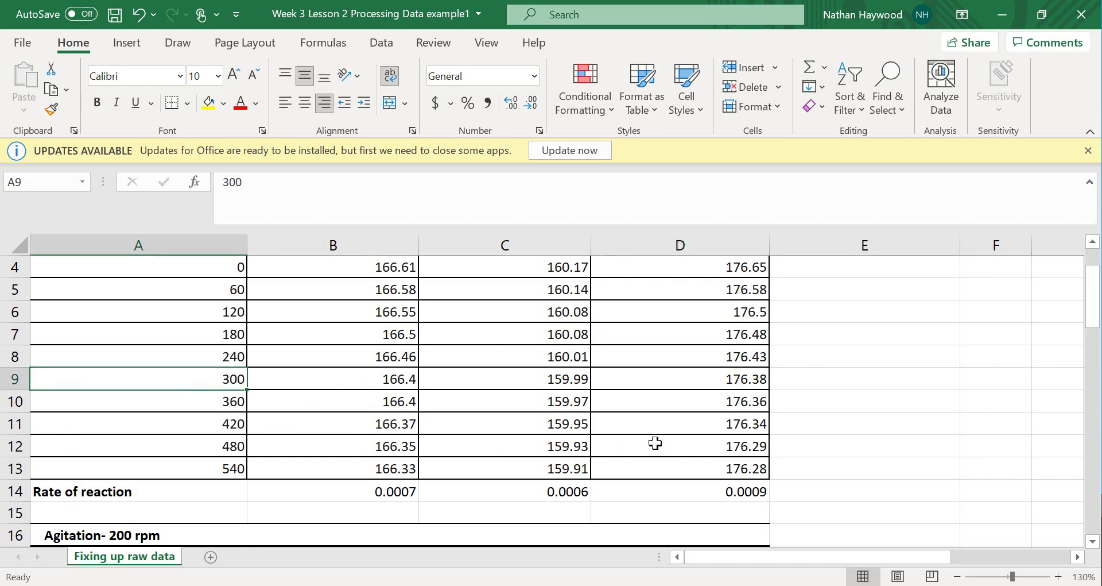
scroll(660, 443, "up", 1)
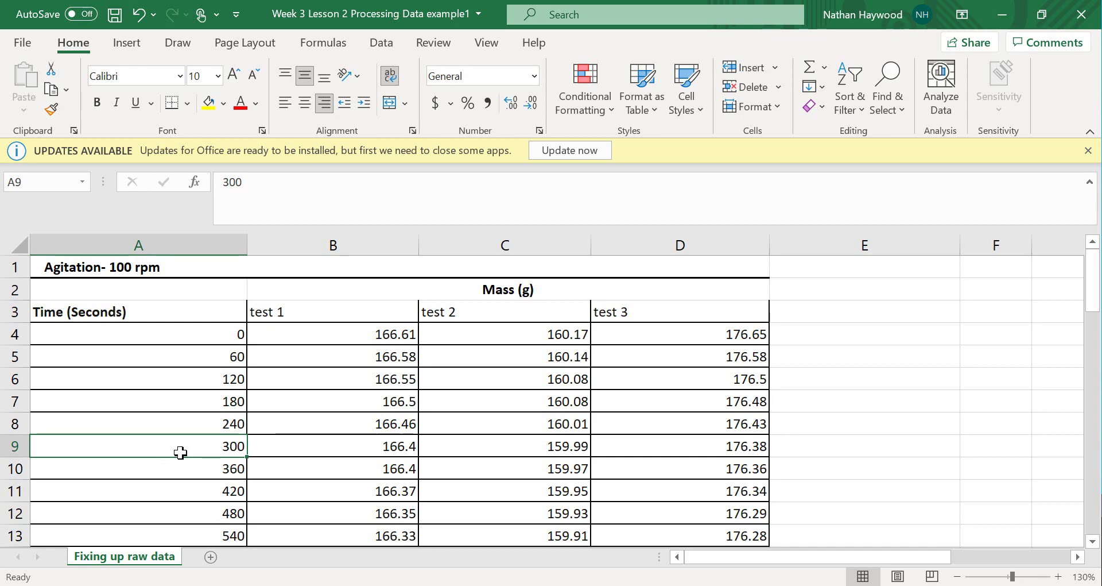
scroll(352, 462, "down", 5)
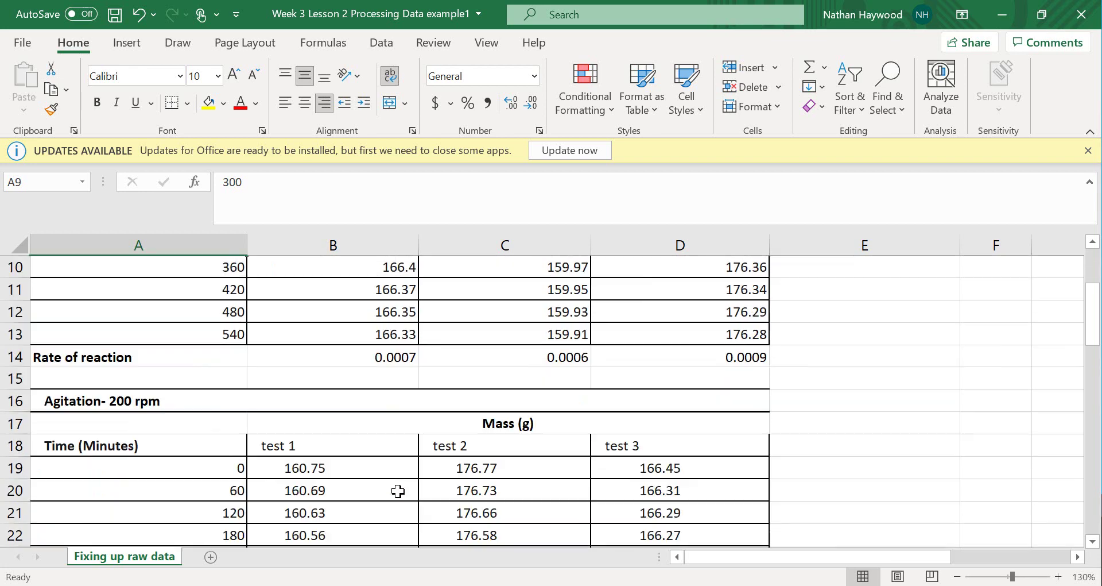
scroll(398, 491, "down", 5)
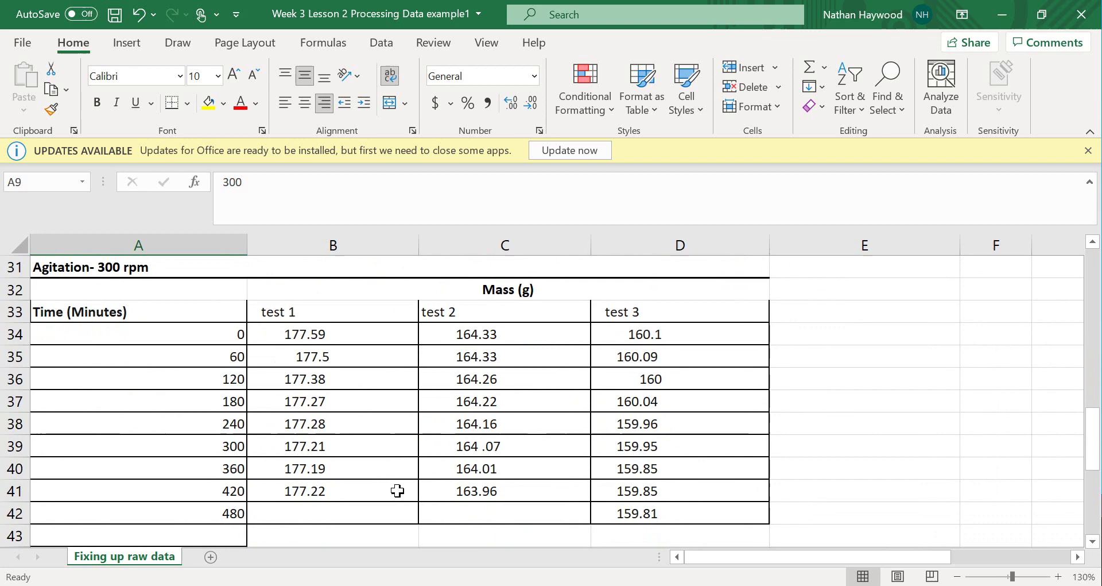
scroll(397, 490, "down", 1)
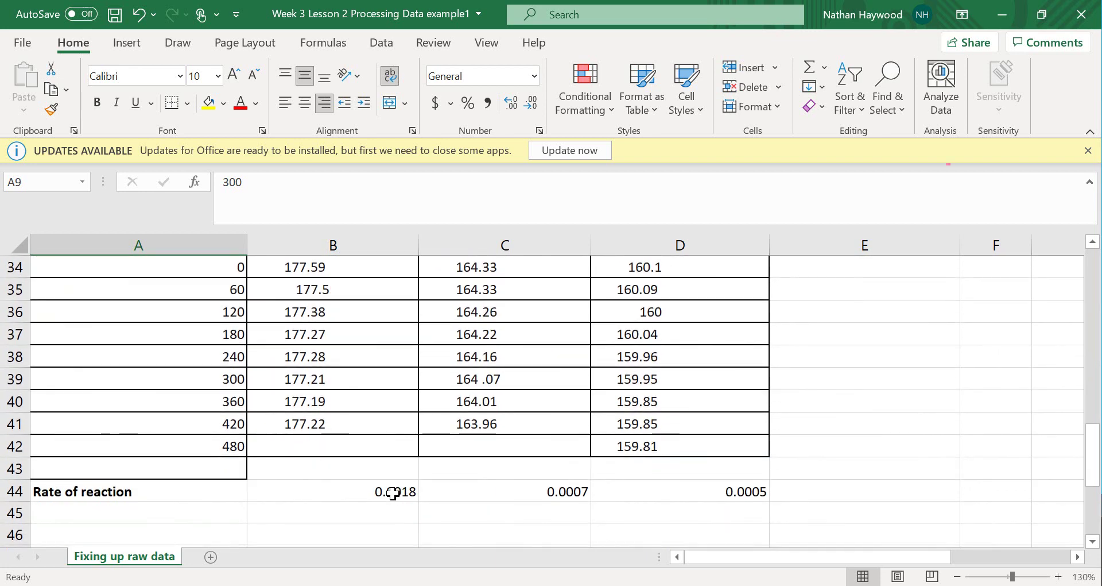
scroll(393, 492, "up", 1)
left_click_drag(228, 333, 226, 402)
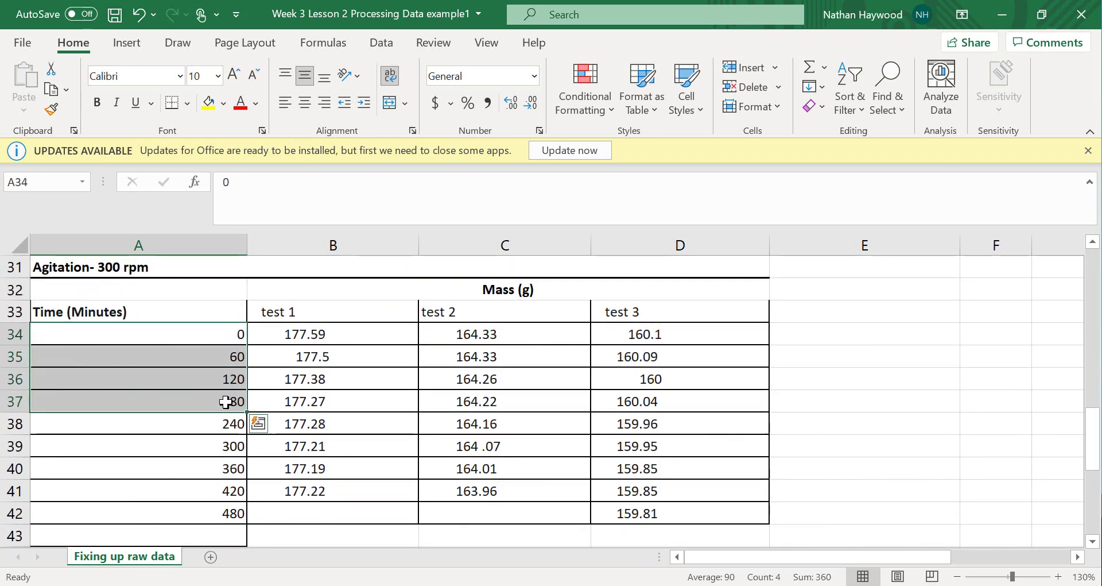
left_click(358, 404)
scroll(349, 454, "down", 1)
left_click(402, 493)
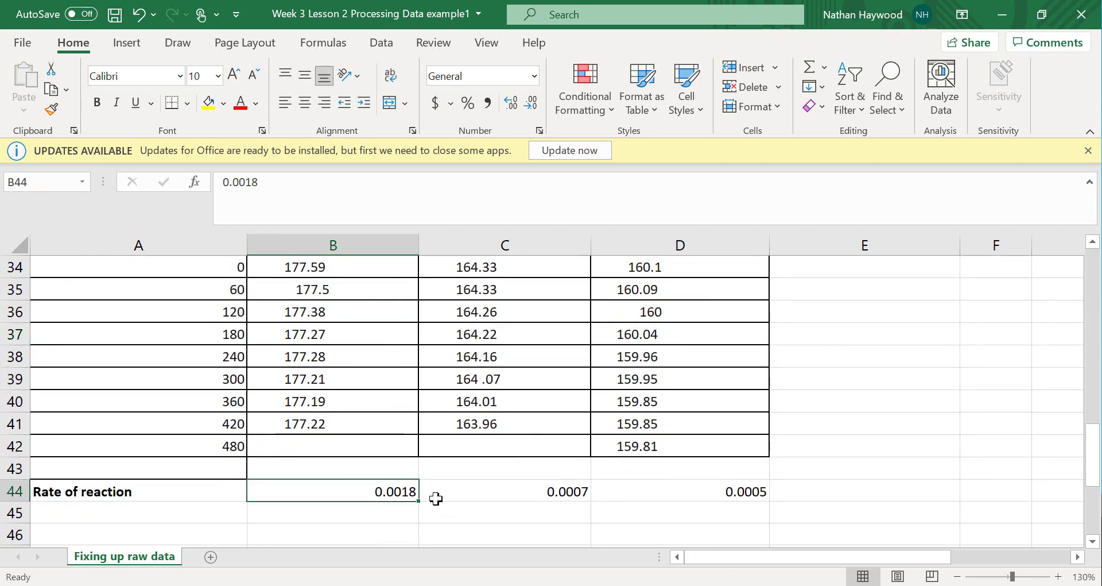
scroll(415, 497, "up", 1)
left_click_drag(221, 342, 318, 401)
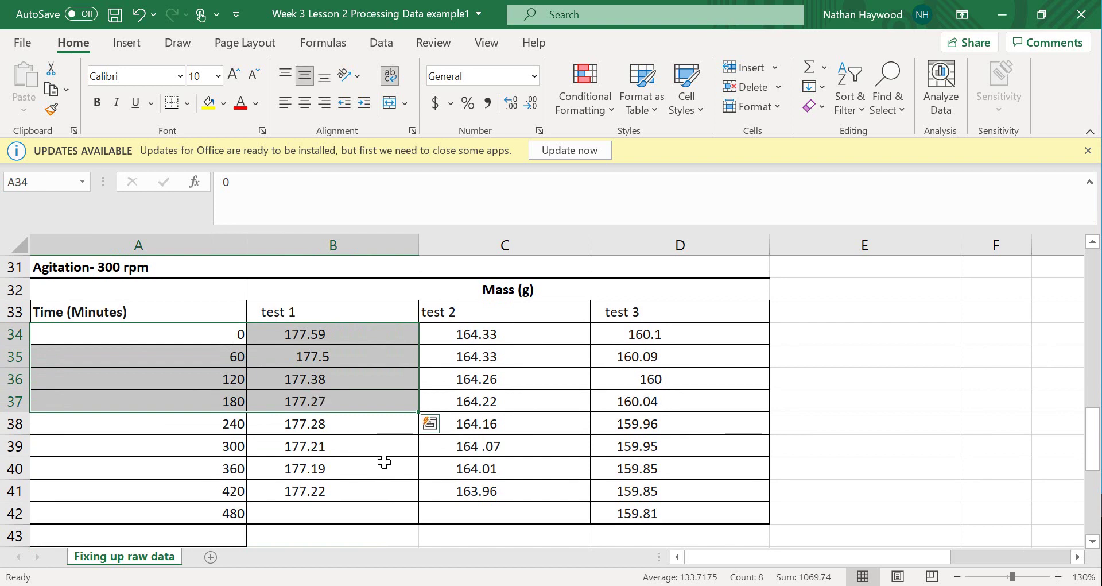
left_click(642, 400)
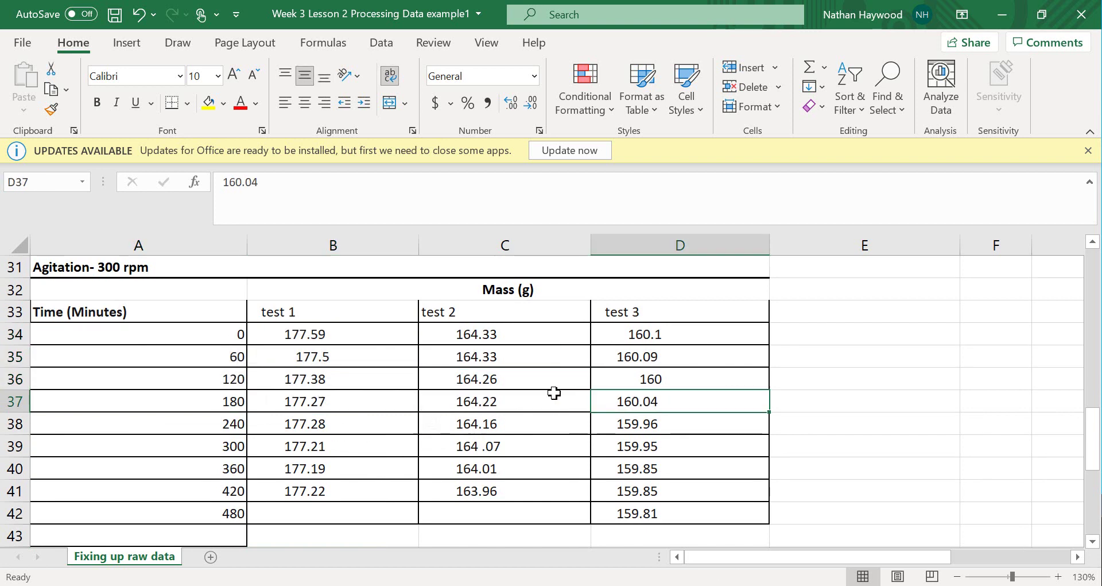
left_click_drag(554, 393, 226, 333)
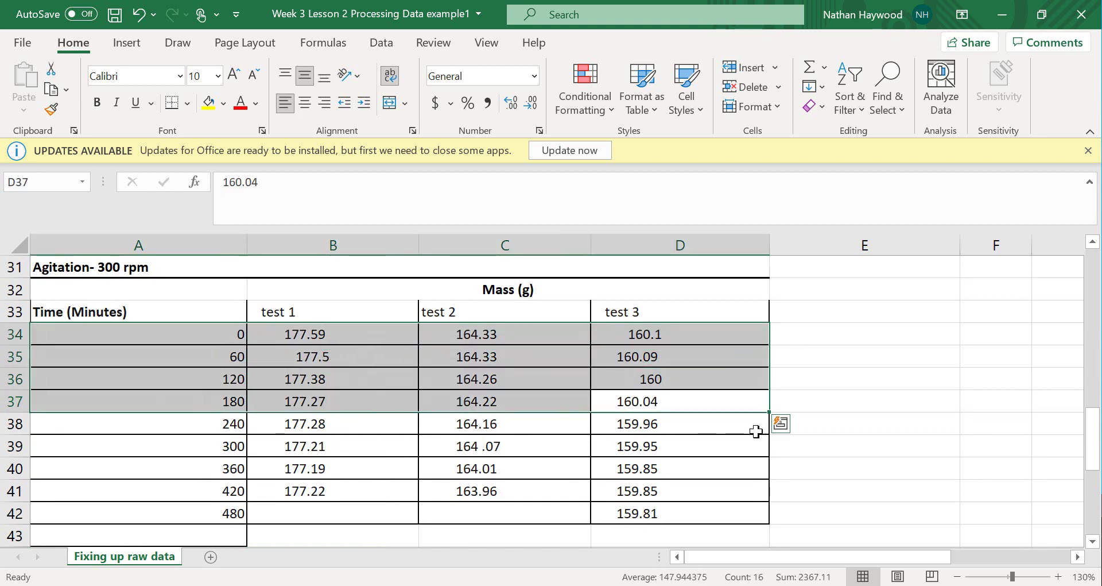
left_click(897, 386)
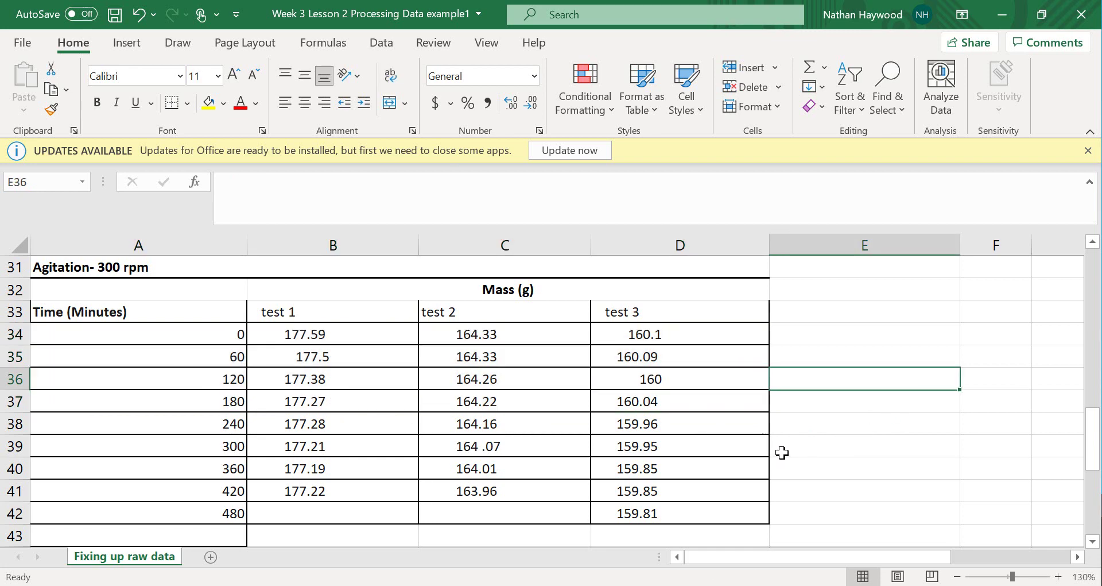
scroll(790, 452, "up", 10)
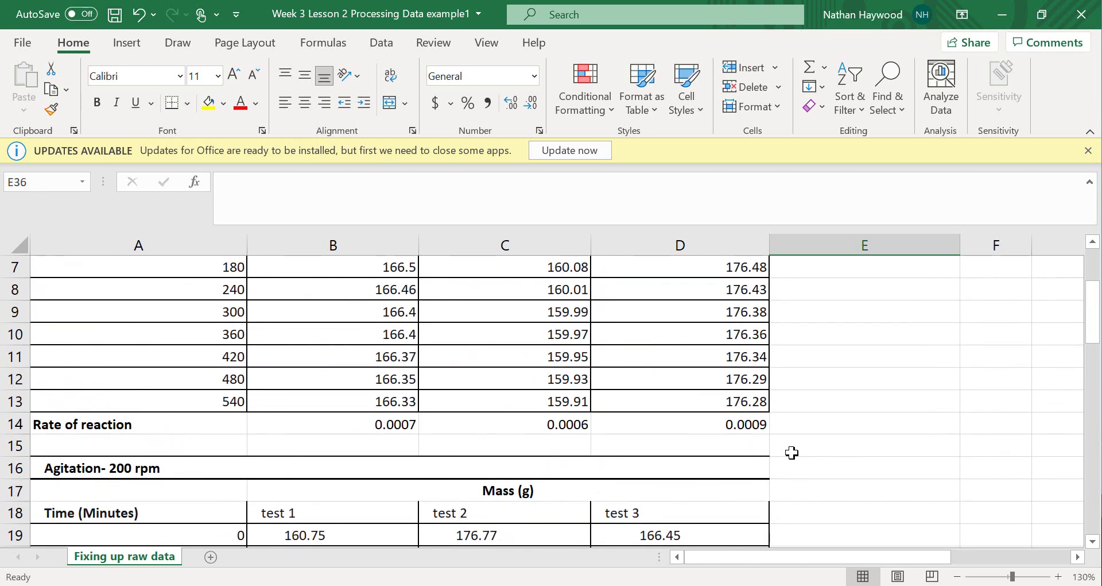
scroll(792, 453, "down", 6)
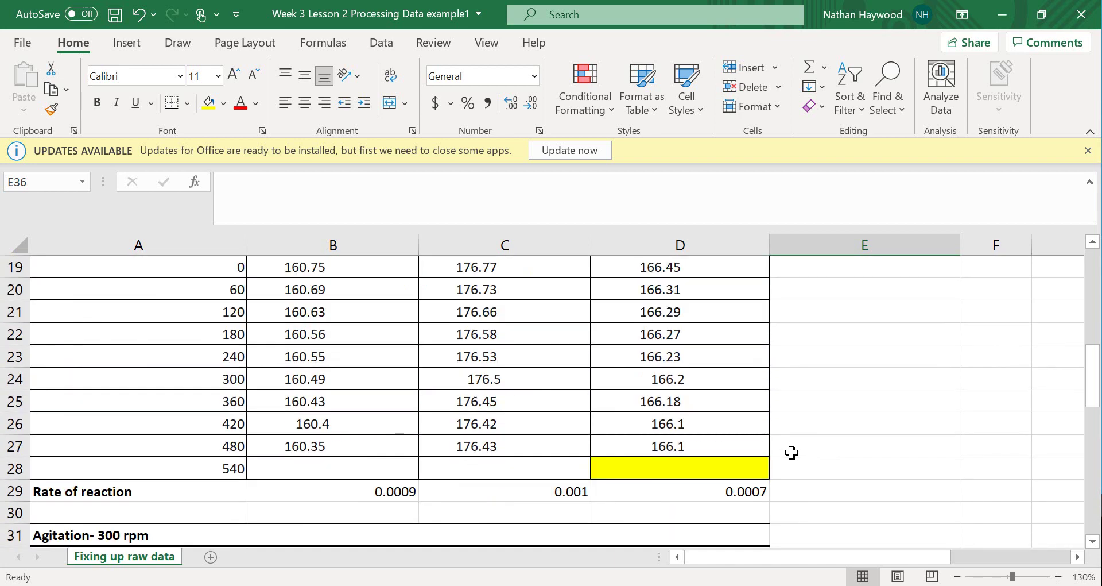
scroll(791, 453, "down", 4)
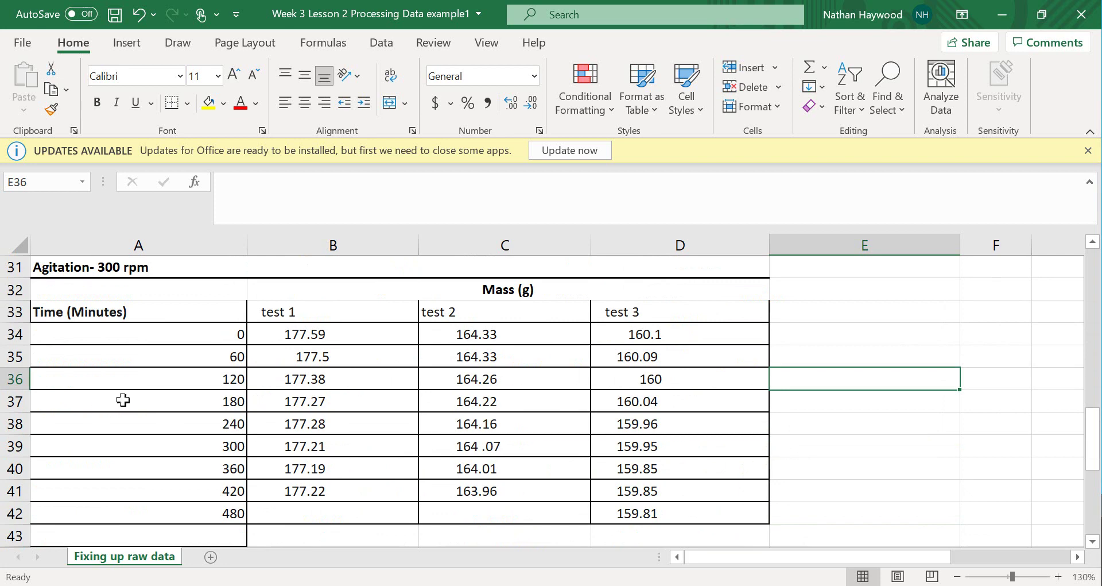
scroll(124, 399, "down", 1)
scroll(225, 459, "up", 1)
left_click_drag(236, 335, 334, 406)
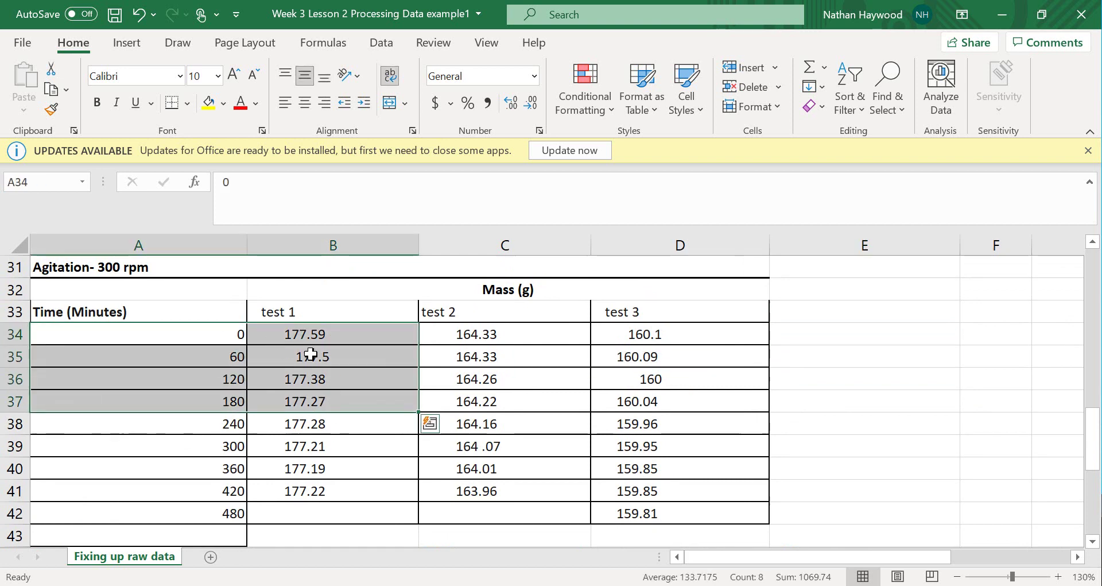
left_click_drag(667, 402, 537, 396)
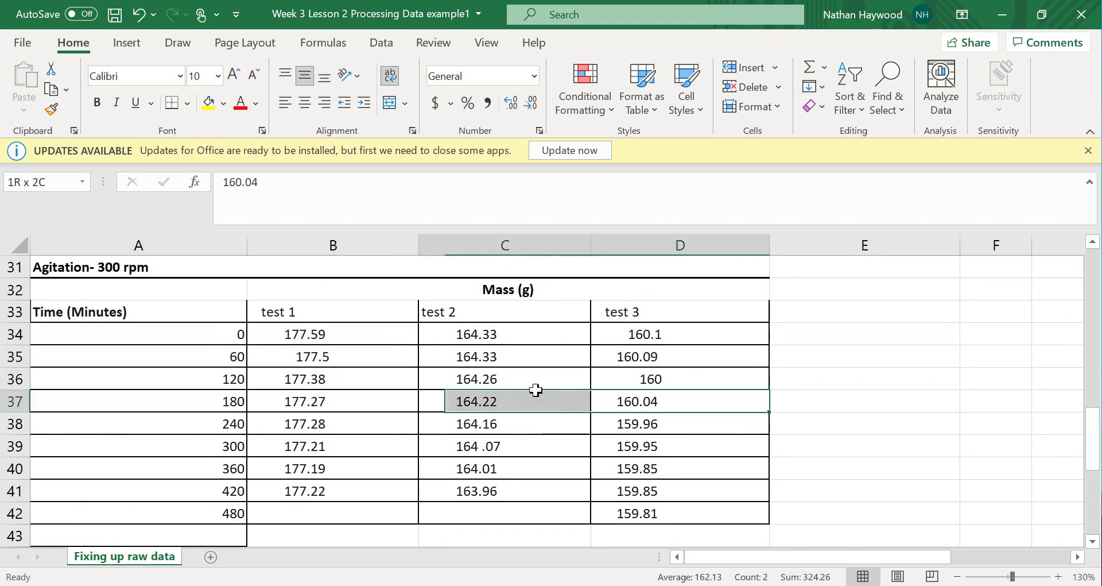
scroll(731, 411, "down", 1)
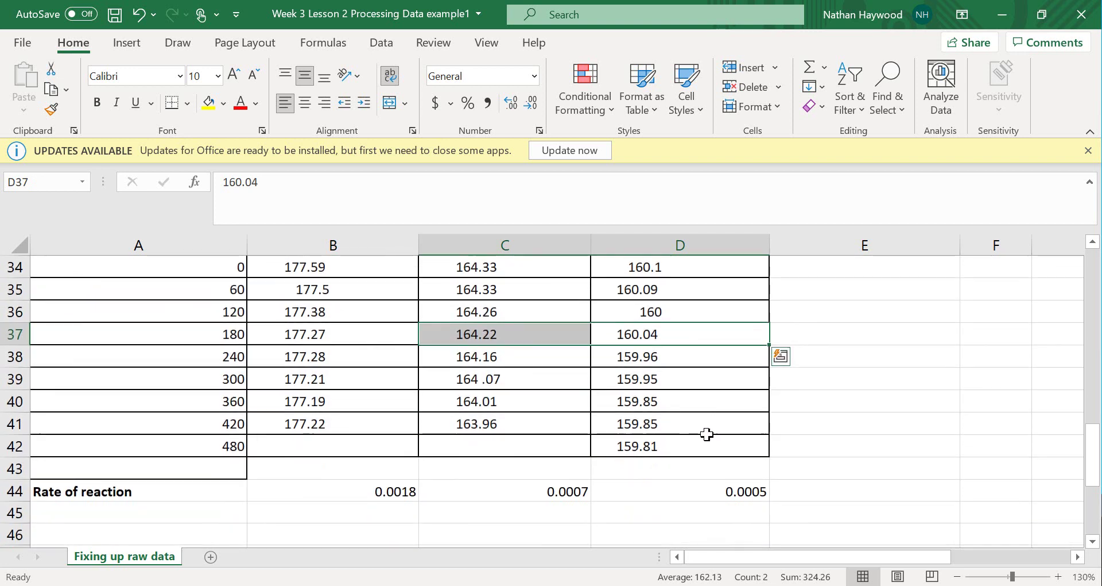
left_click(696, 491)
left_click(570, 494)
left_click(402, 491)
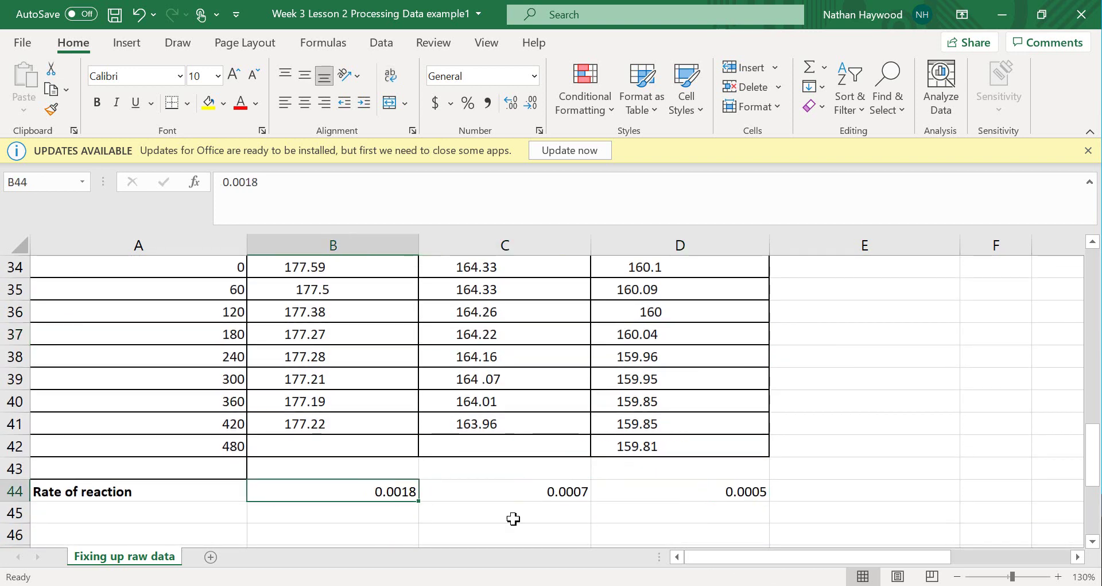
left_click(848, 448)
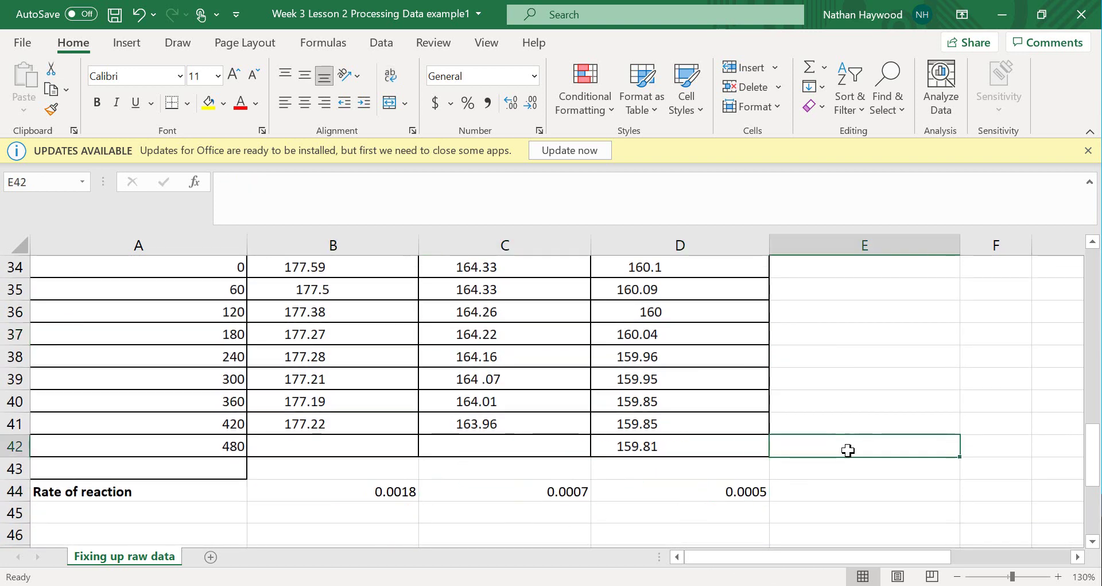
scroll(848, 457, "up", 9)
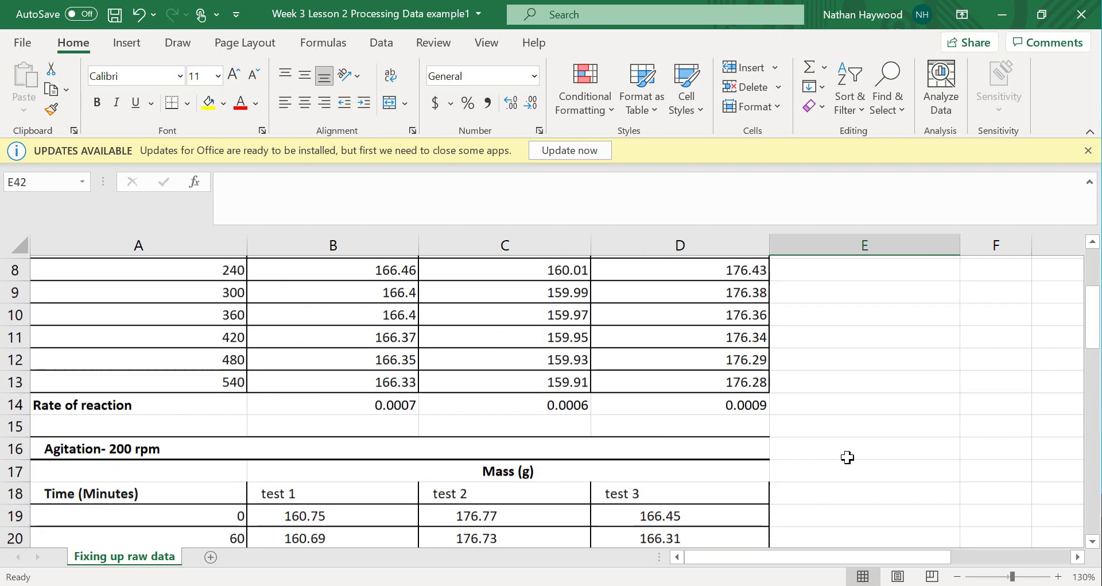
scroll(848, 457, "up", 1)
Step: Add the label 'Average rate of reaction' above the average cell
left_click(847, 486)
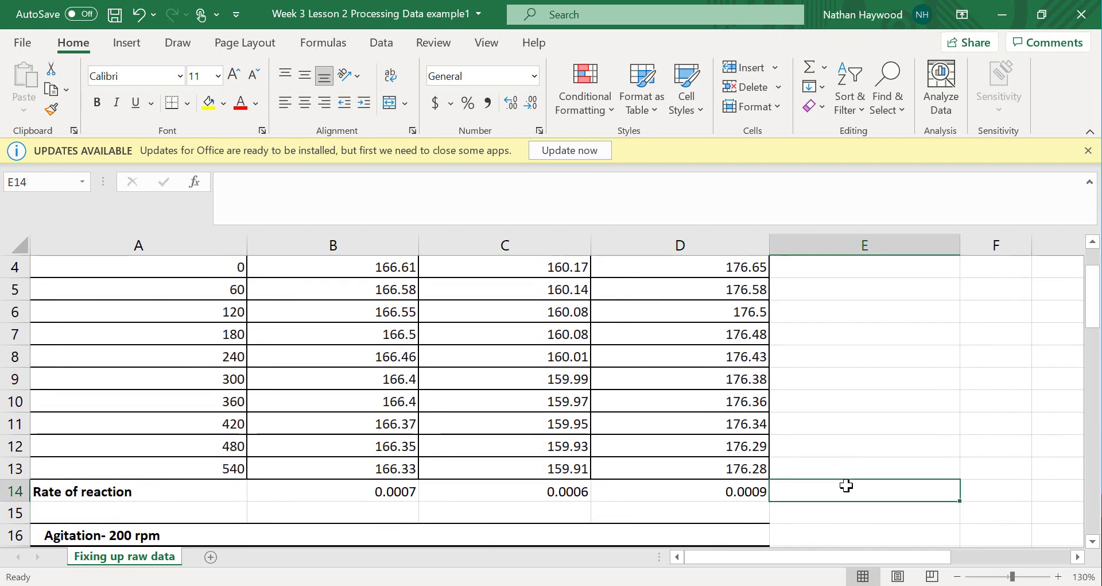
left_click(848, 470)
type("Aver")
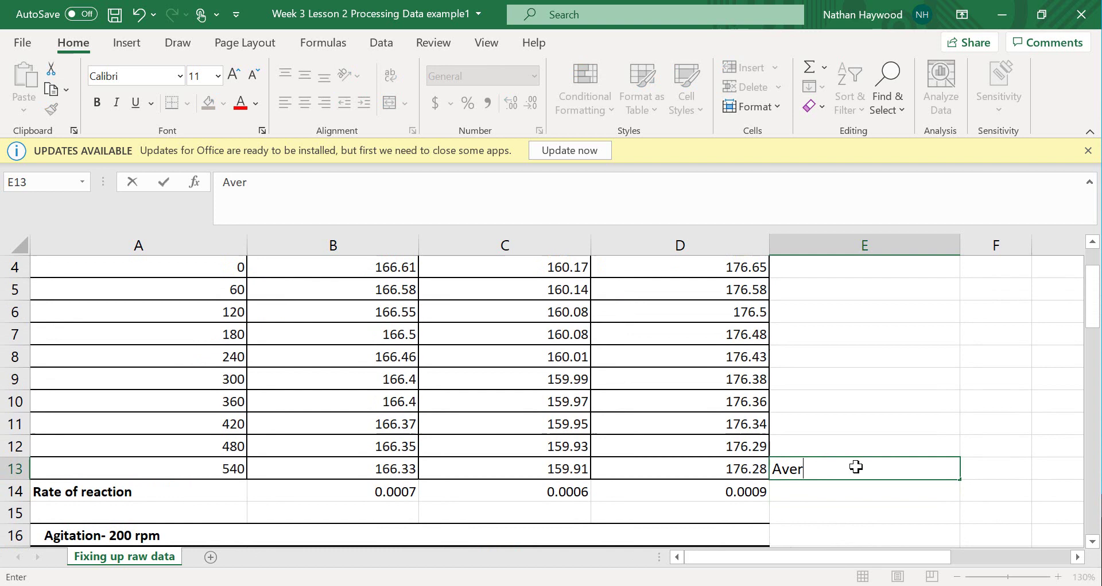
type("age")
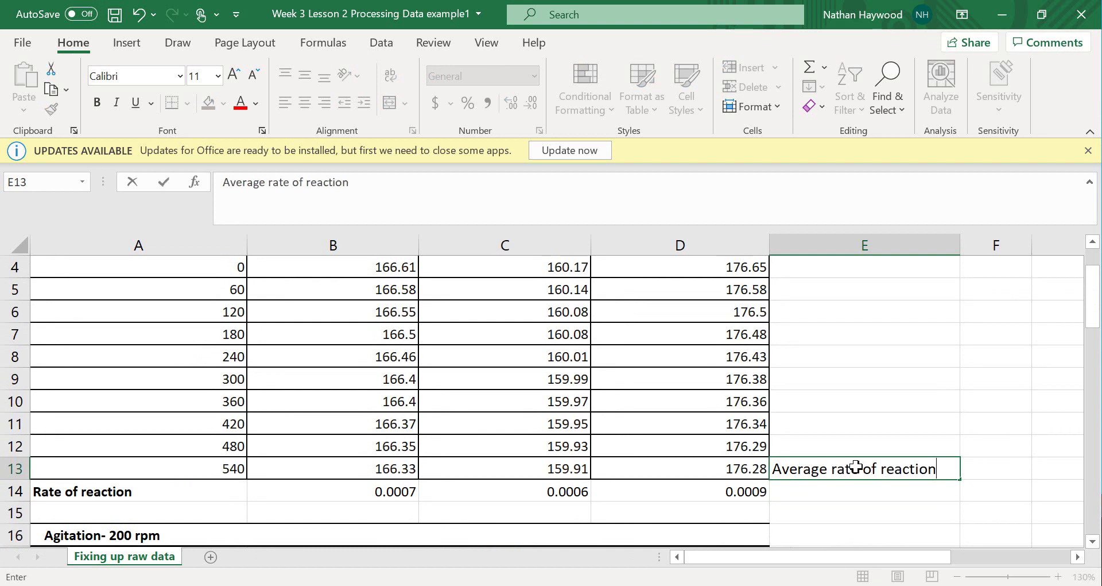
type(" rate of reaction")
key("Return")
Step: Enter =(B14+C14+D14)/3 in E14 to average the three 100 rpm rates, giving 0.000733333
type("=")
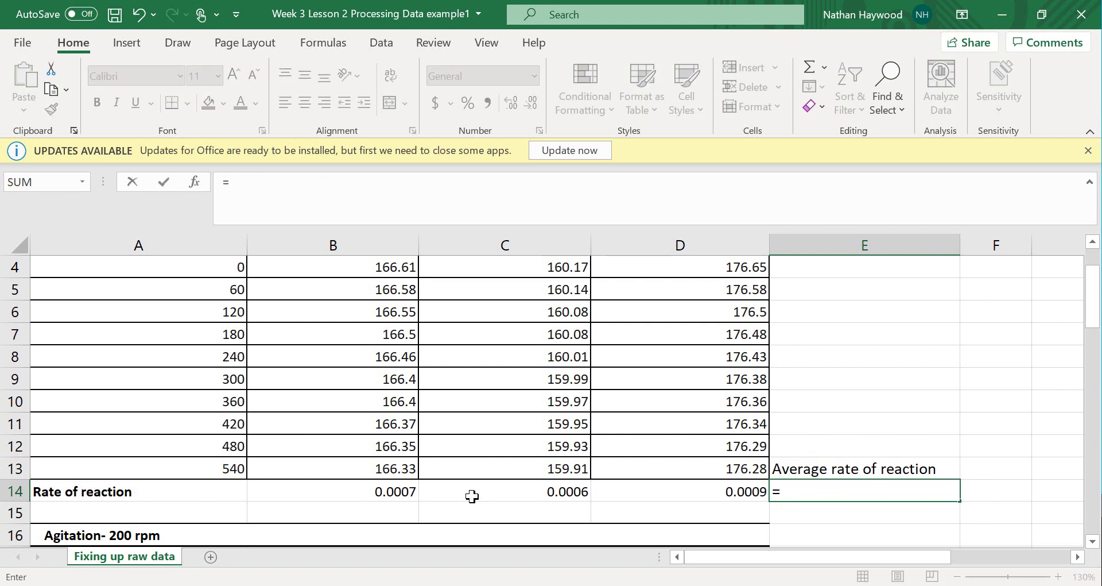
left_click(375, 490)
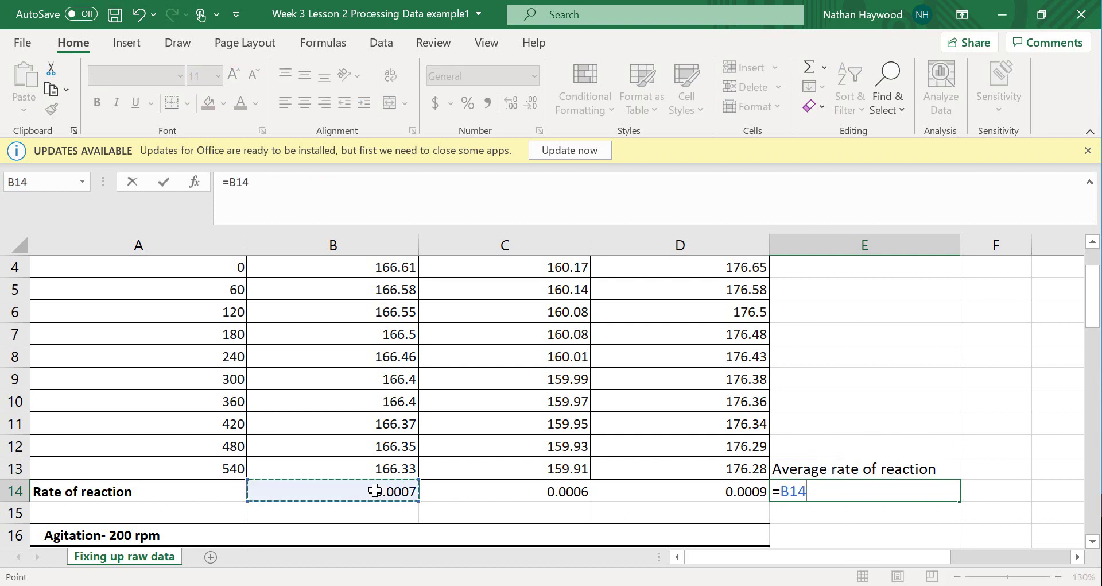
type("+")
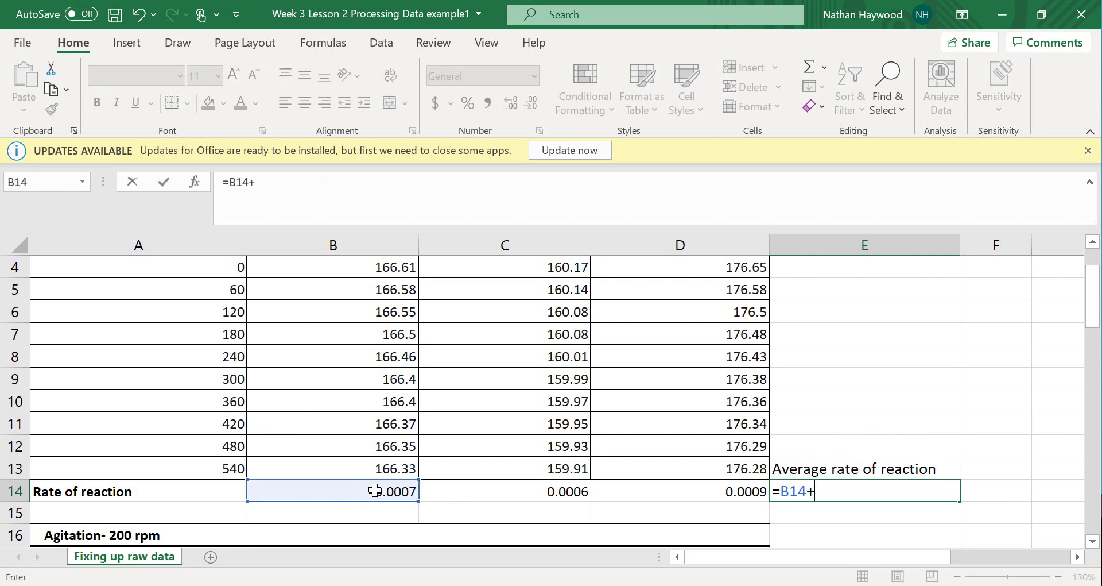
left_click(472, 494)
type("+")
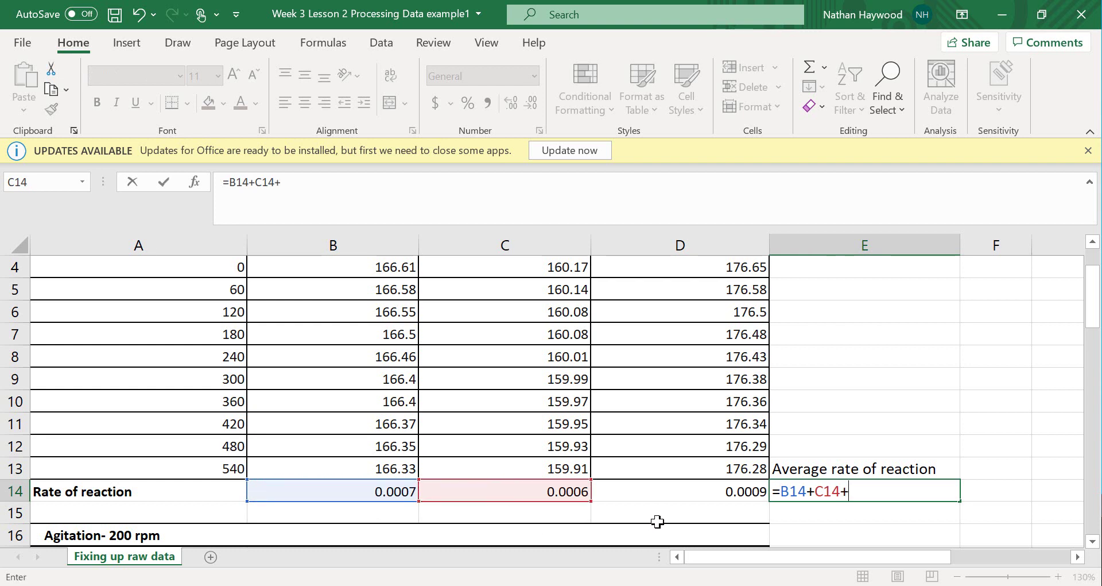
left_click(667, 493)
left_click(228, 182)
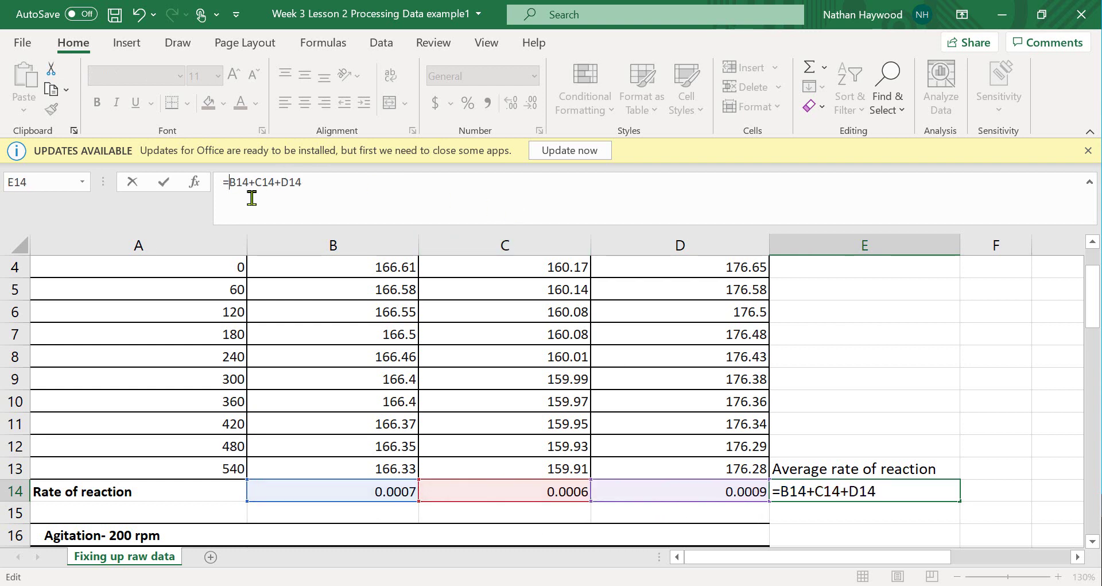
type("(")
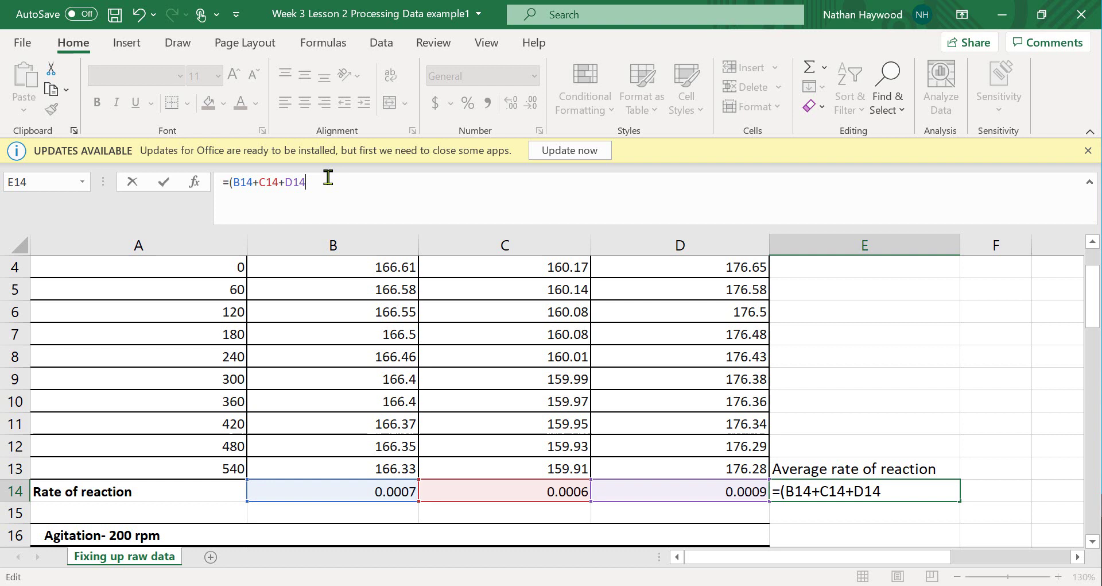
type(")/3")
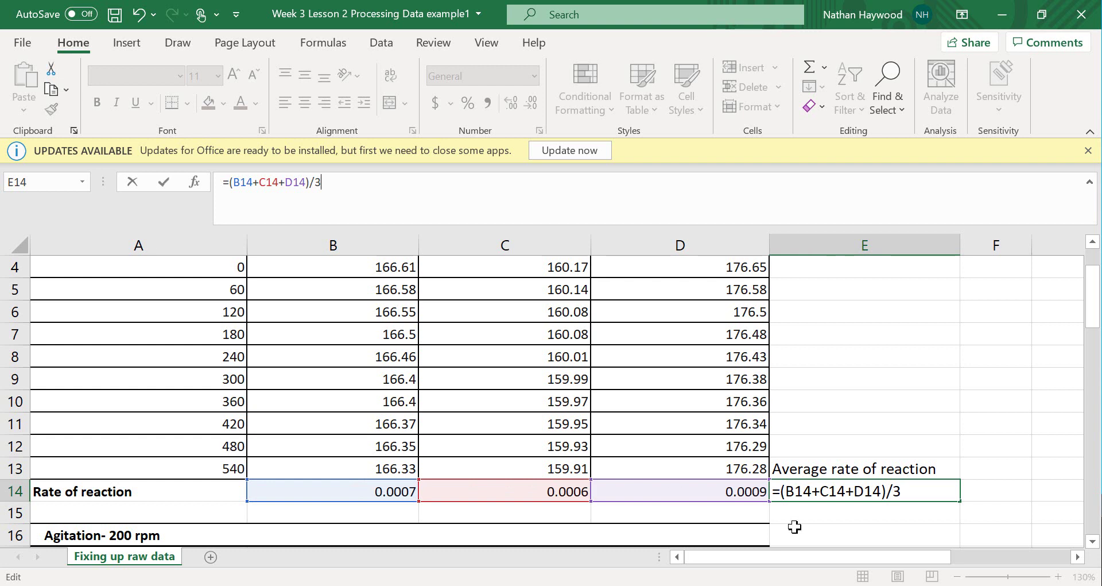
key("Return")
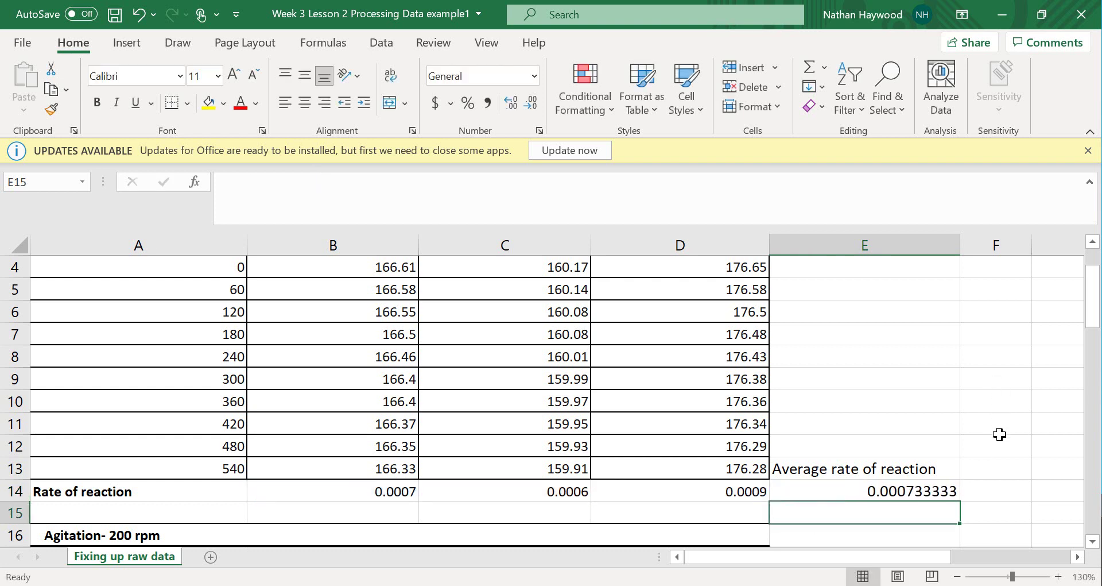
left_click(939, 487)
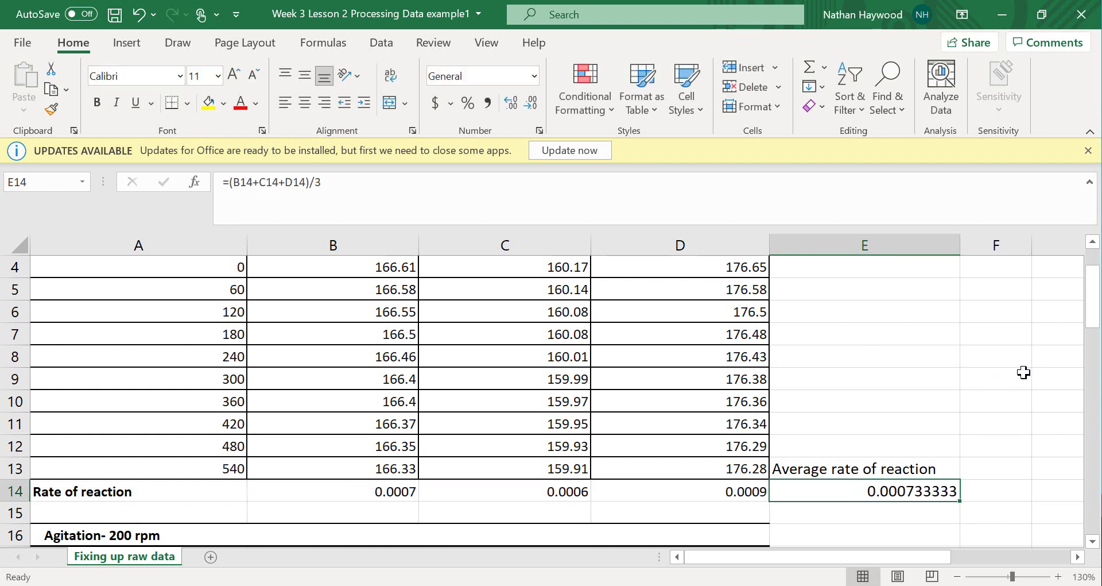
scroll(950, 447, "up", 1)
scroll(1002, 468, "down", 2)
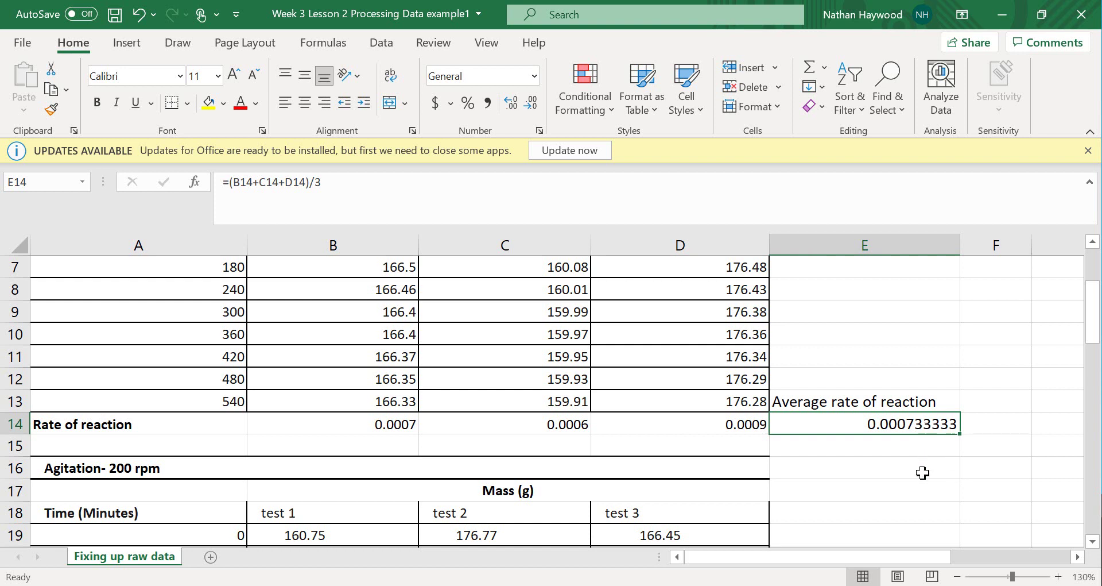
Step: Copy the E14 average formula into E29, giving 0.000866667 for 200 rpm
key("ctrl+c")
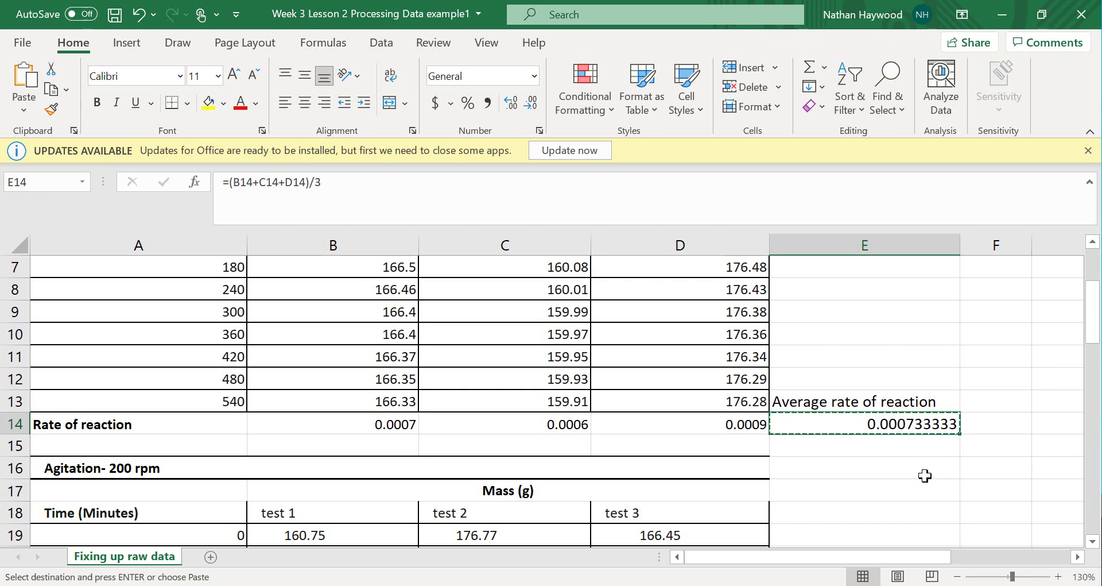
scroll(922, 480, "down", 5)
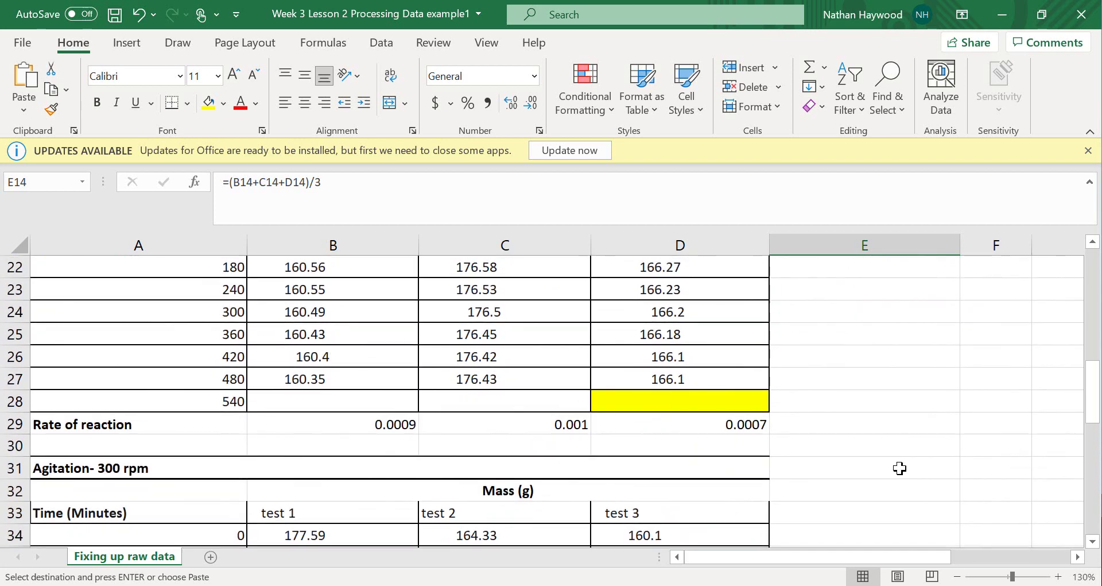
left_click(872, 425)
key("ctrl+v")
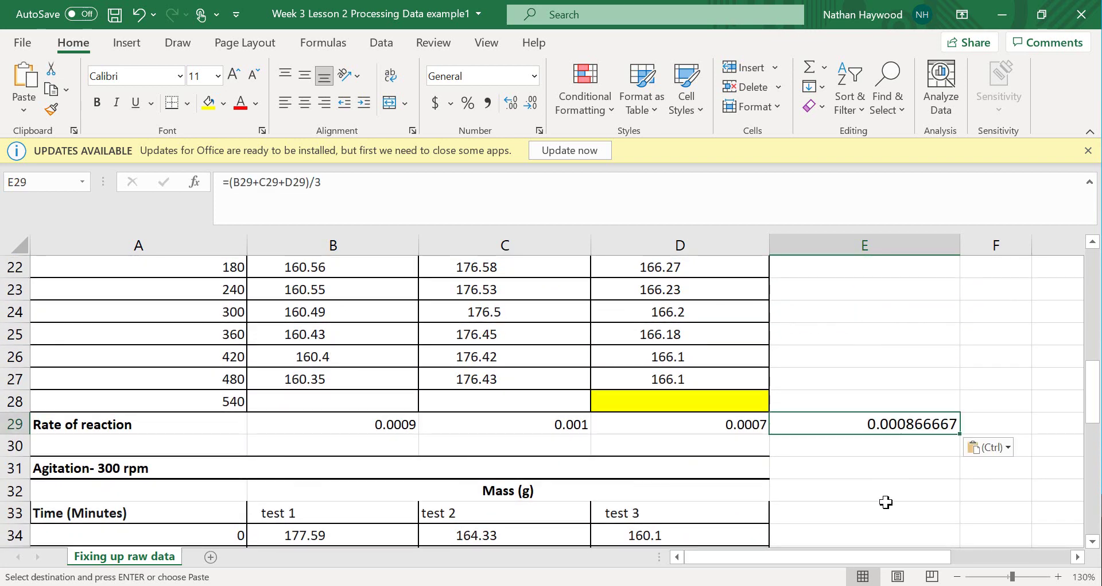
left_click(272, 182)
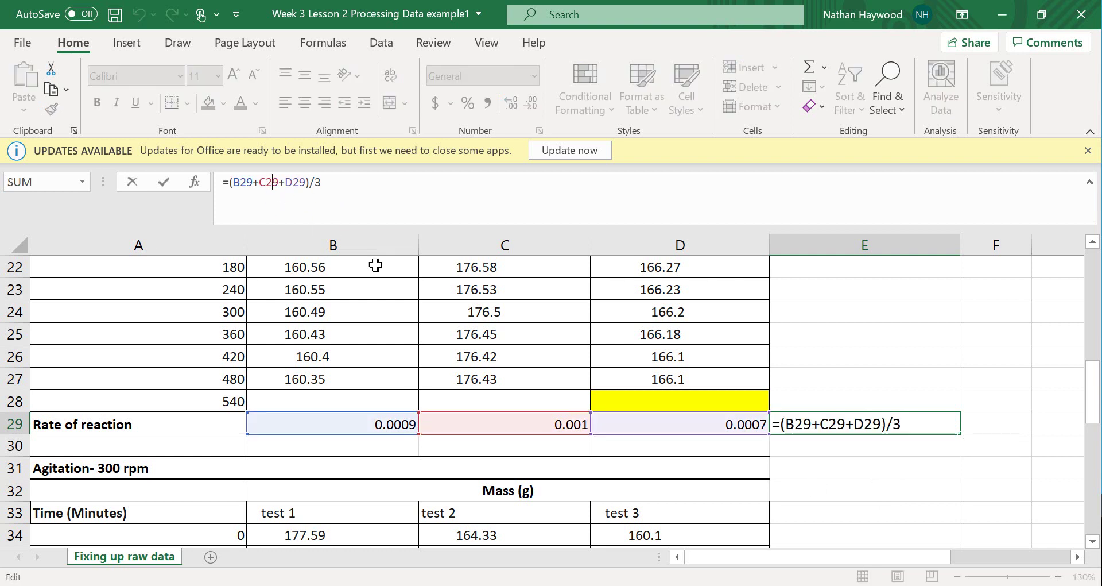
key("Escape")
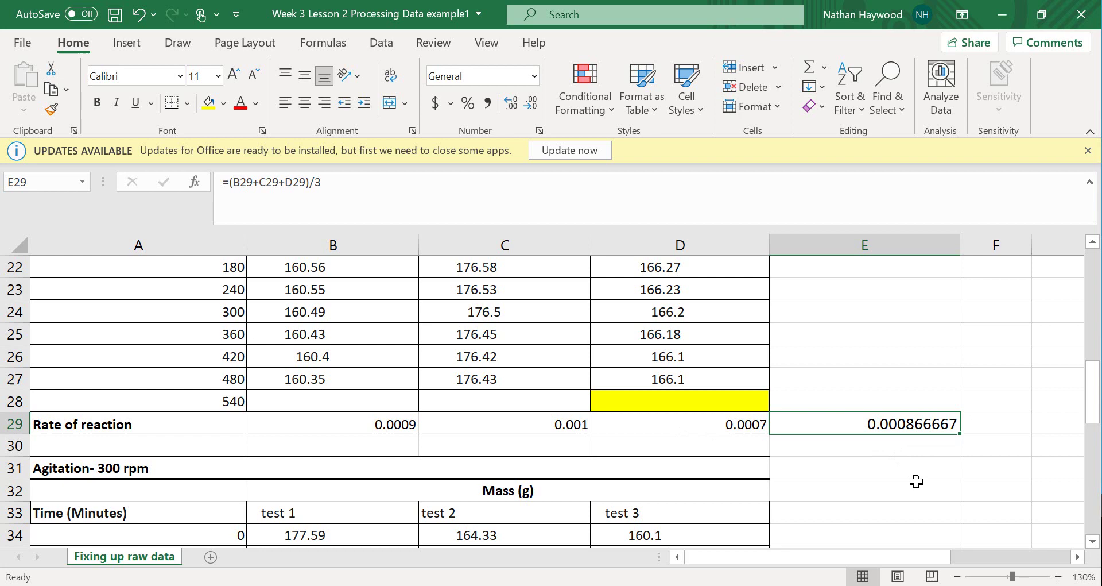
Step: Copy the average formula from E29 into E44, giving 0.001 for 300 rpm
key("ctrl+c")
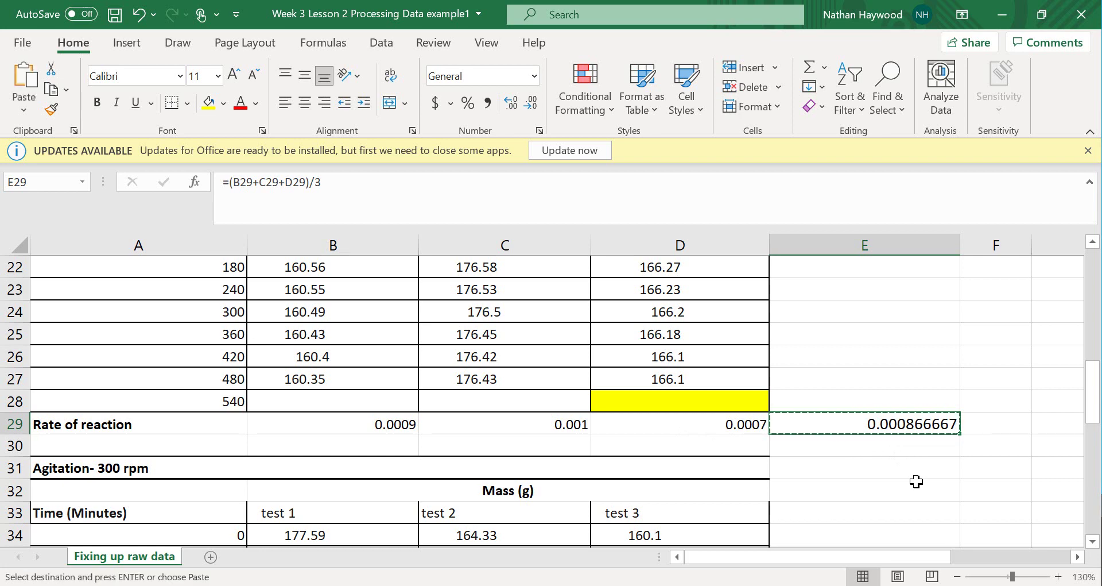
scroll(917, 481, "down", 2)
scroll(916, 481, "down", 2)
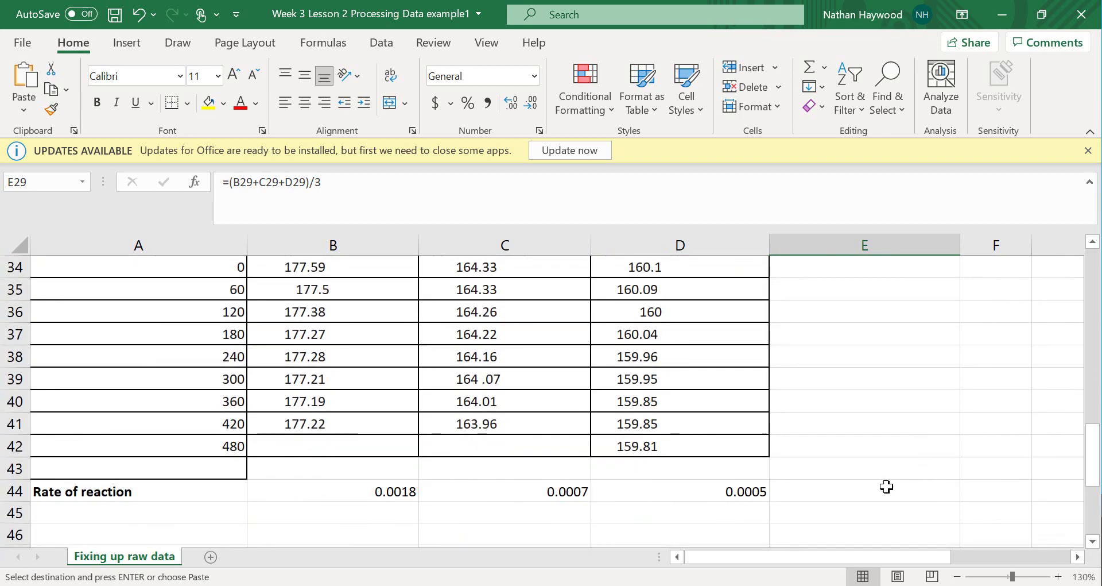
left_click(890, 491)
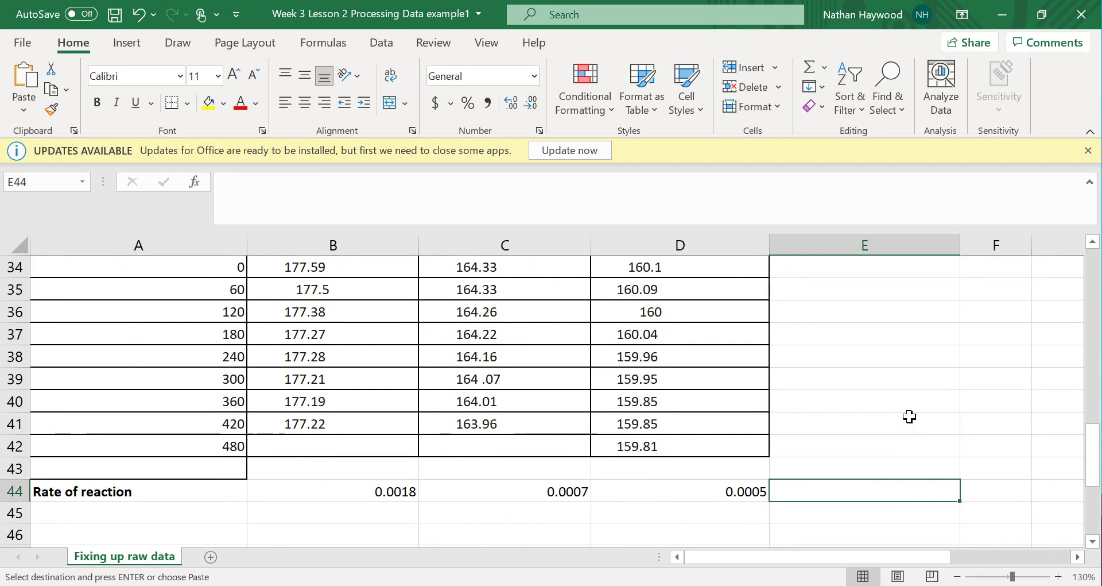
key("ctrl+v")
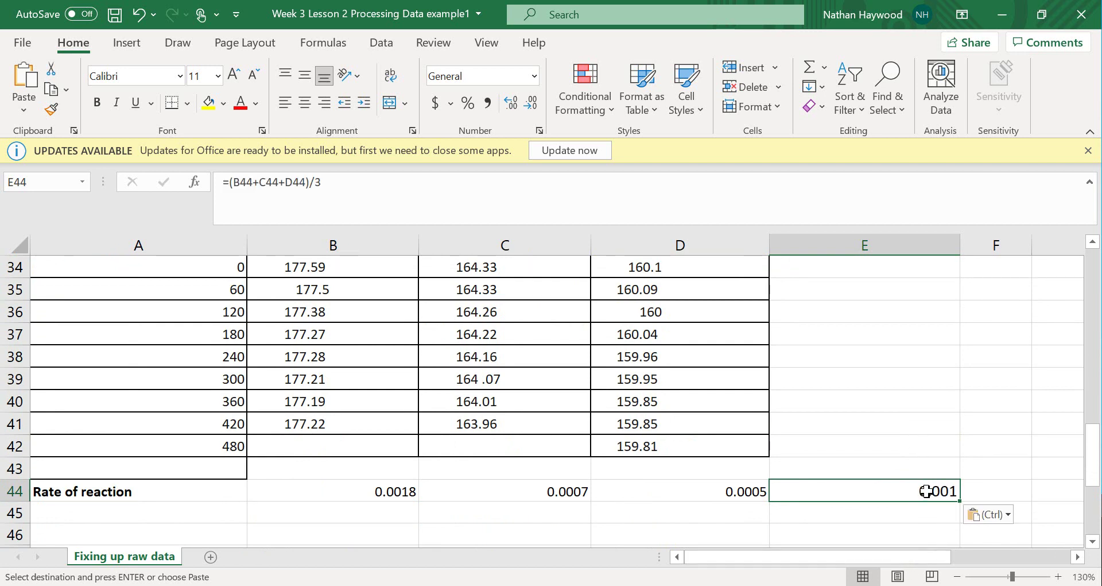
left_click(258, 181)
key("Escape")
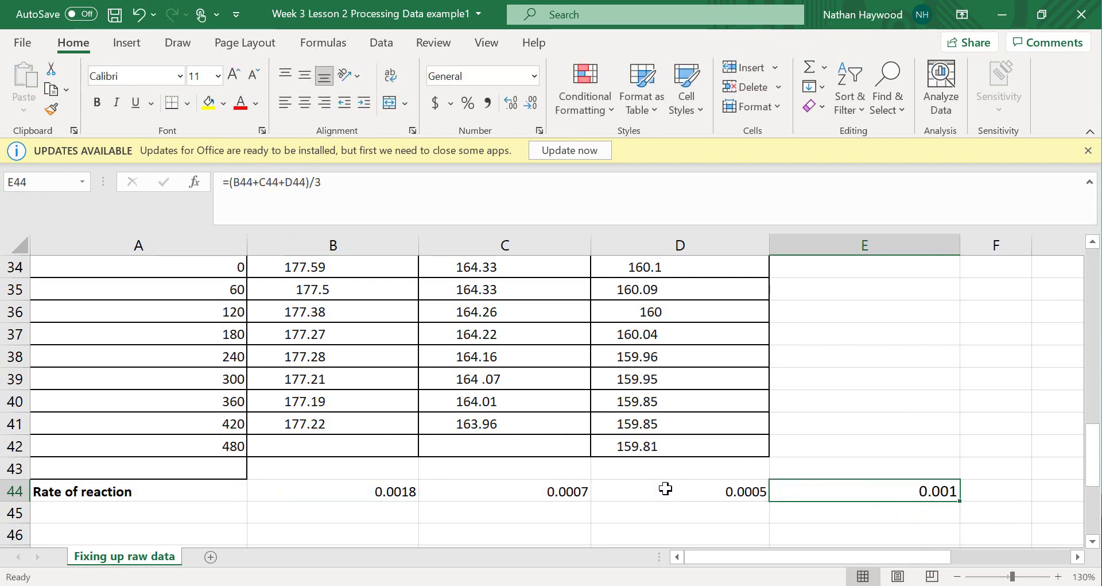
scroll(373, 491, "up", 1)
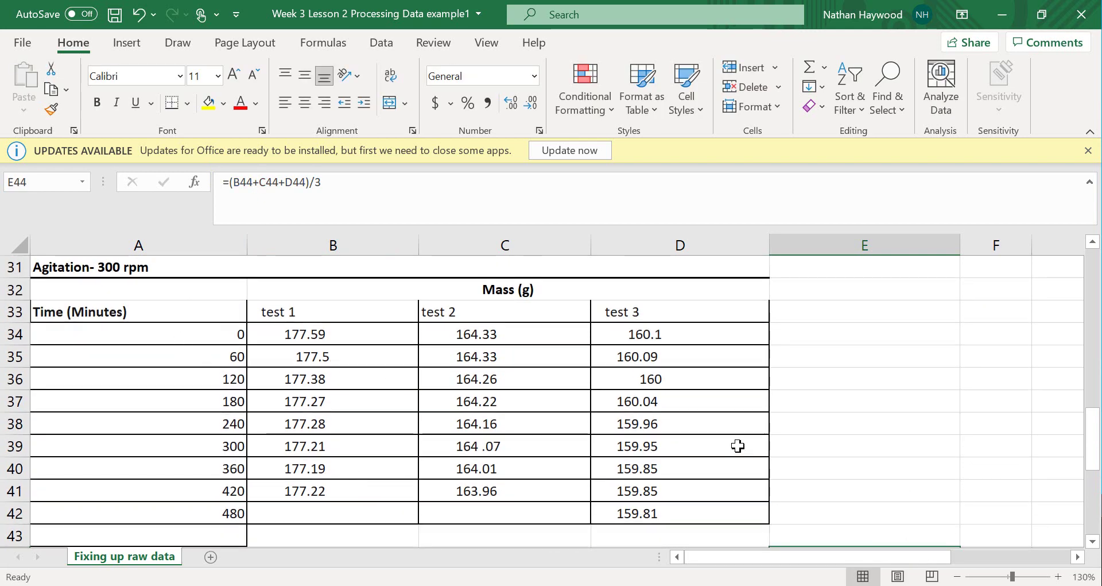
scroll(738, 445, "down", 1)
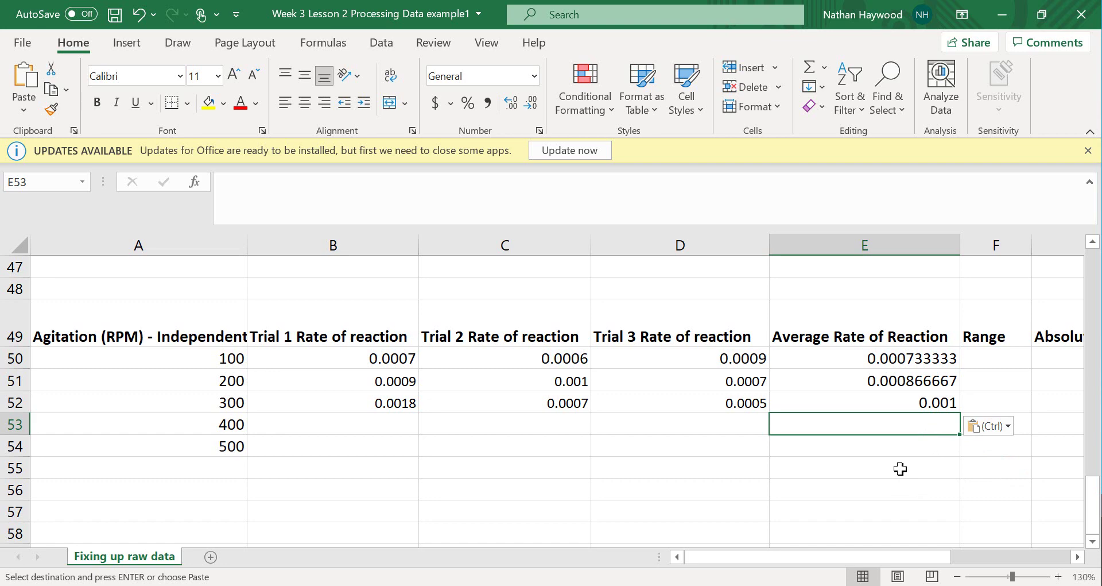
Step: Move to the Range and Absolute Uncertainty columns, then check the processing formulas in OneNote
key("Right")
key("Right")
left_click(778, 360)
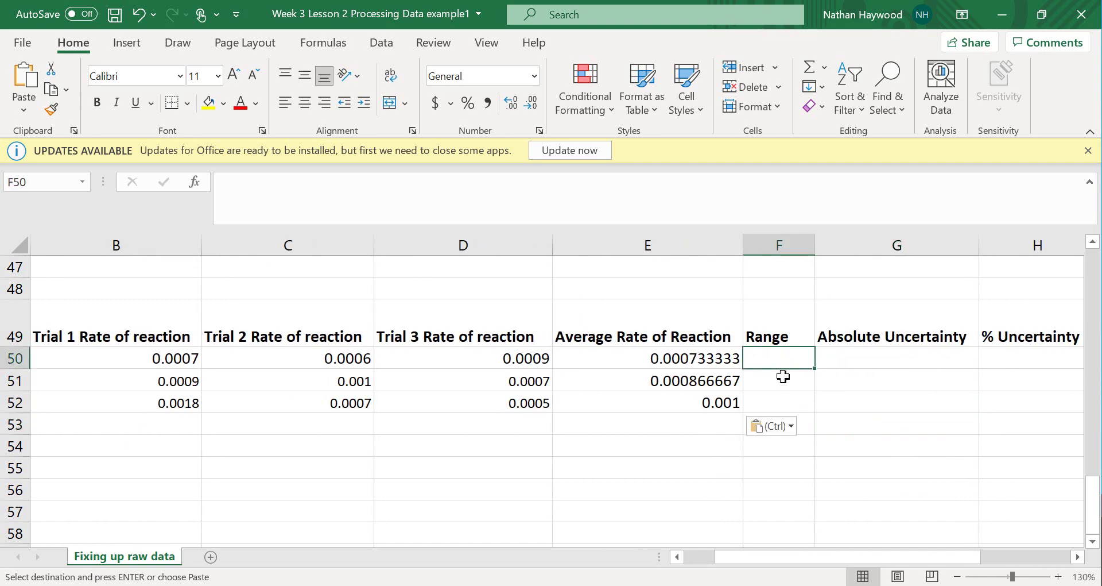
key("Right")
key("alt+Tab")
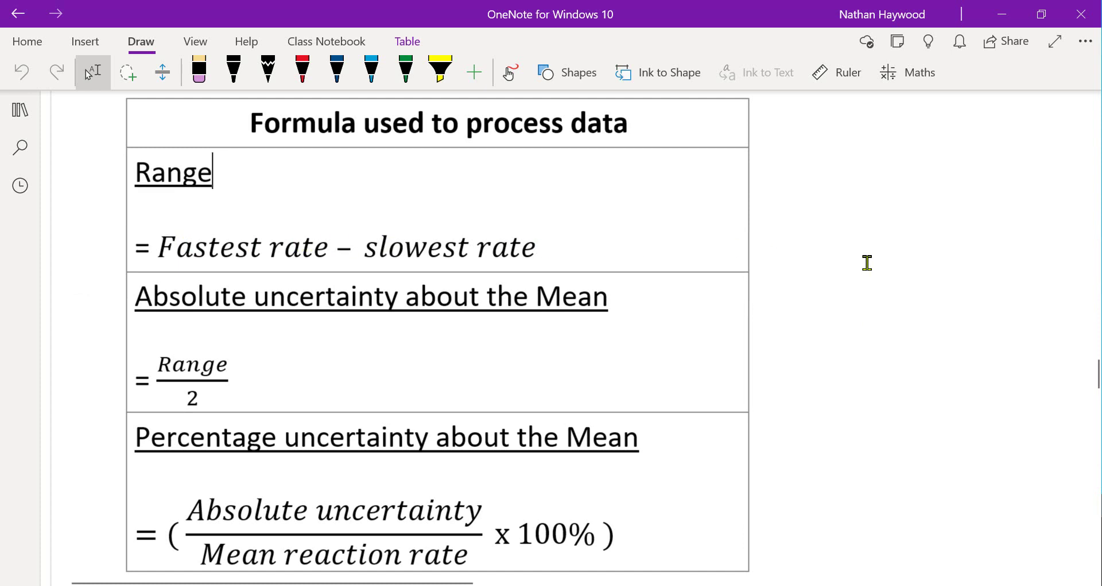
Step: Enter the 100 rpm range in F50 as trial 3 rate minus trial 2 rate
left_click(591, 585)
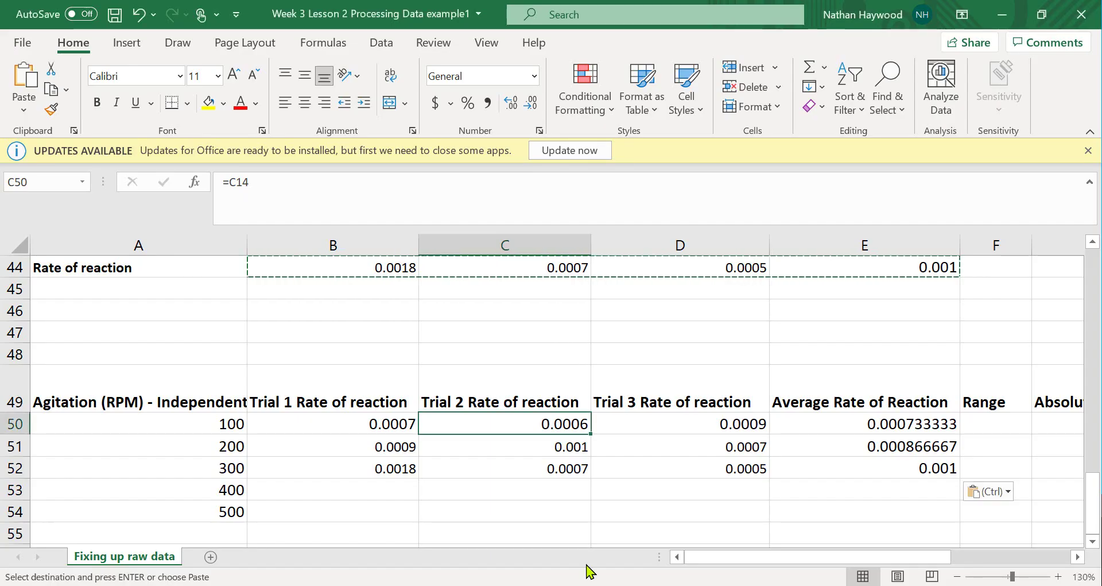
left_click(995, 424)
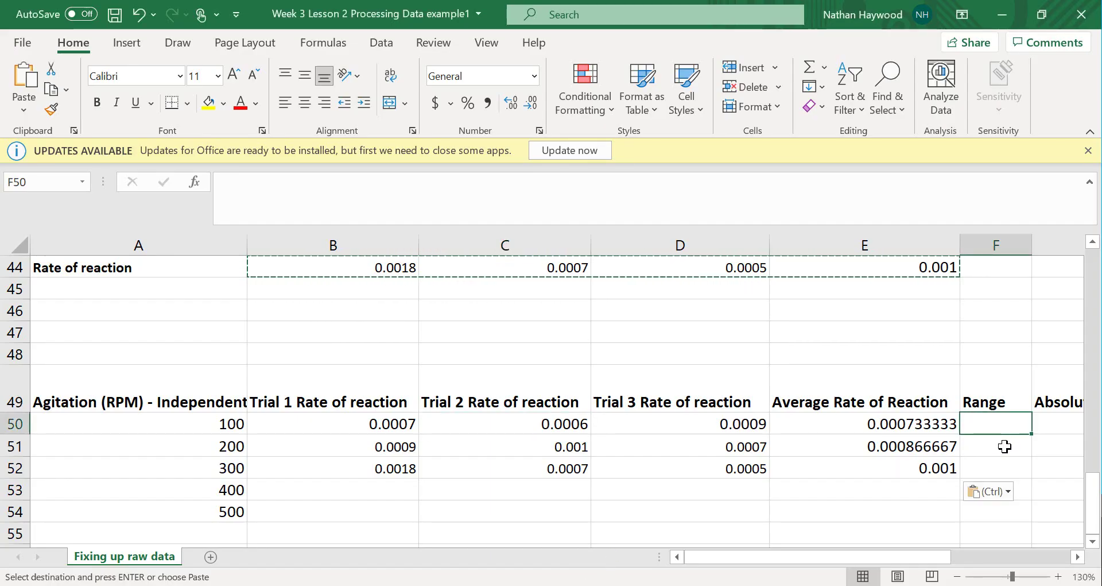
type("=")
left_click(702, 424)
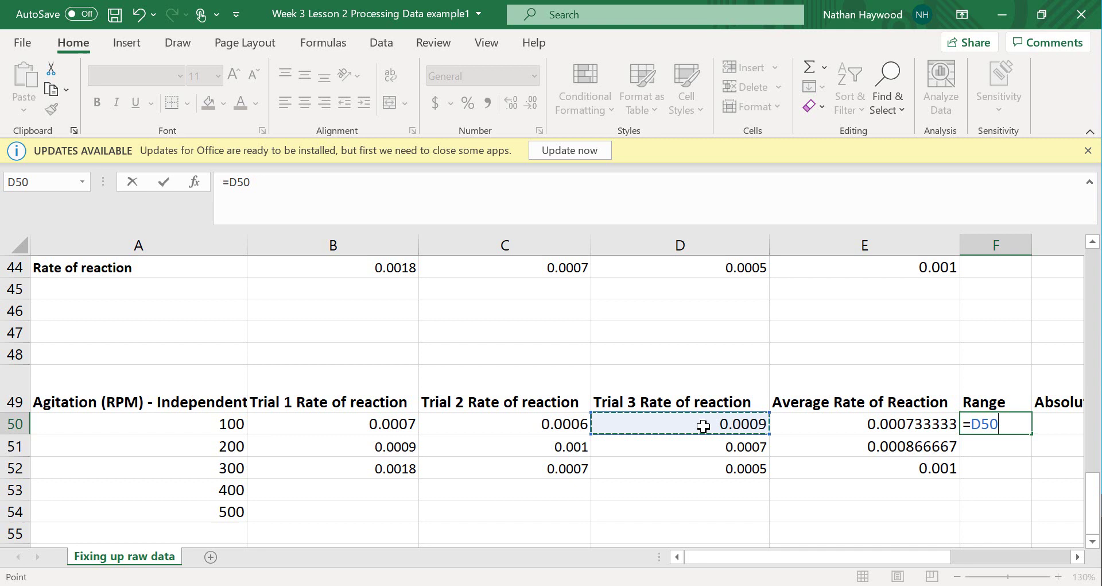
type("-")
left_click(490, 421)
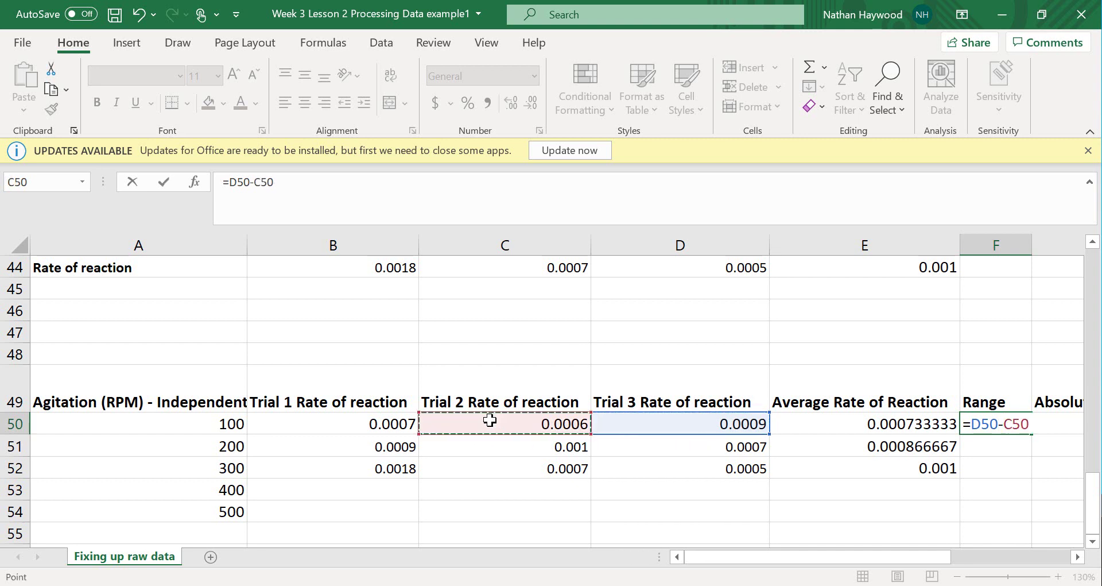
key("Return")
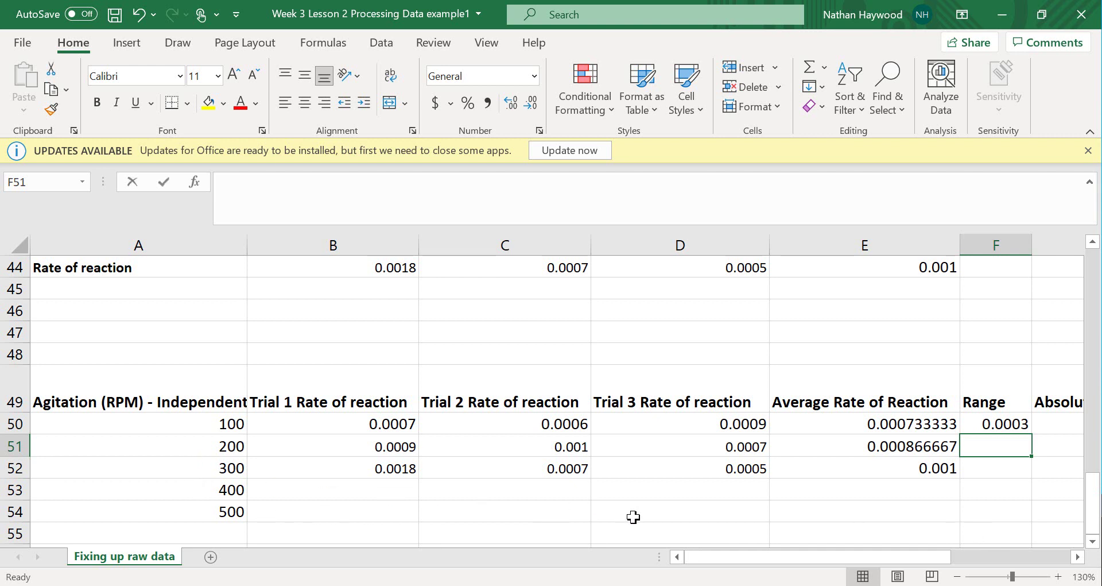
Step: Enter the 200 and 300 rpm range formulas as fastest minus slowest trial rate
type("=")
left_click(565, 452)
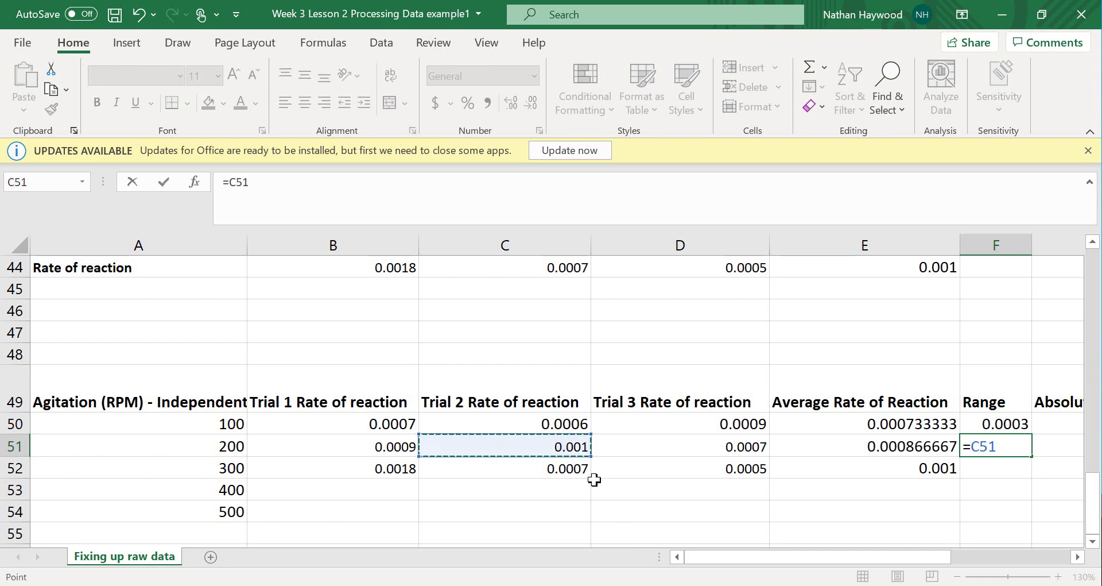
type("-")
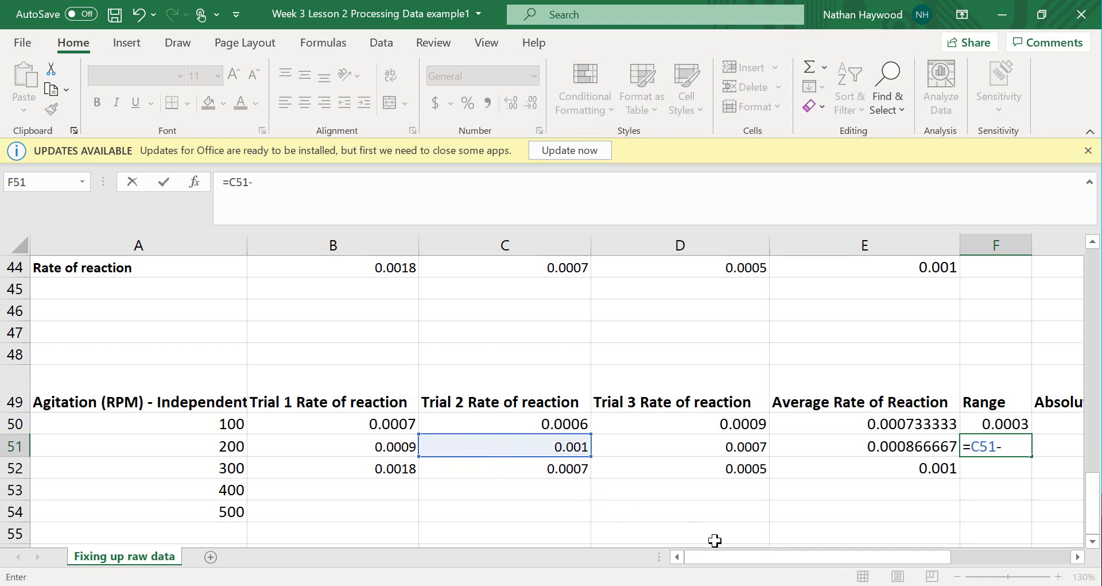
left_click(371, 449)
left_click(655, 451)
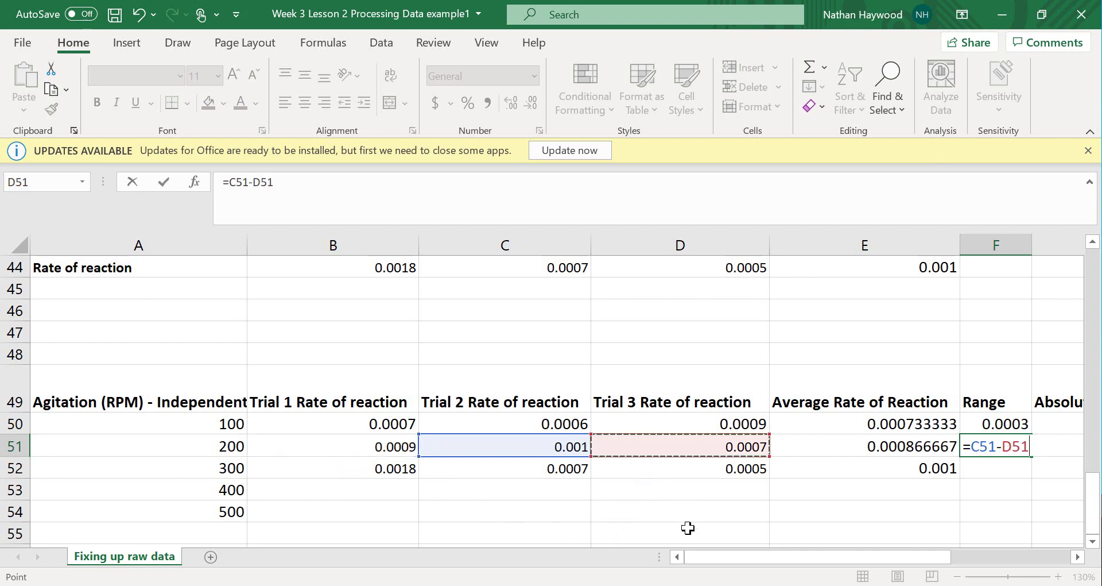
key("Return")
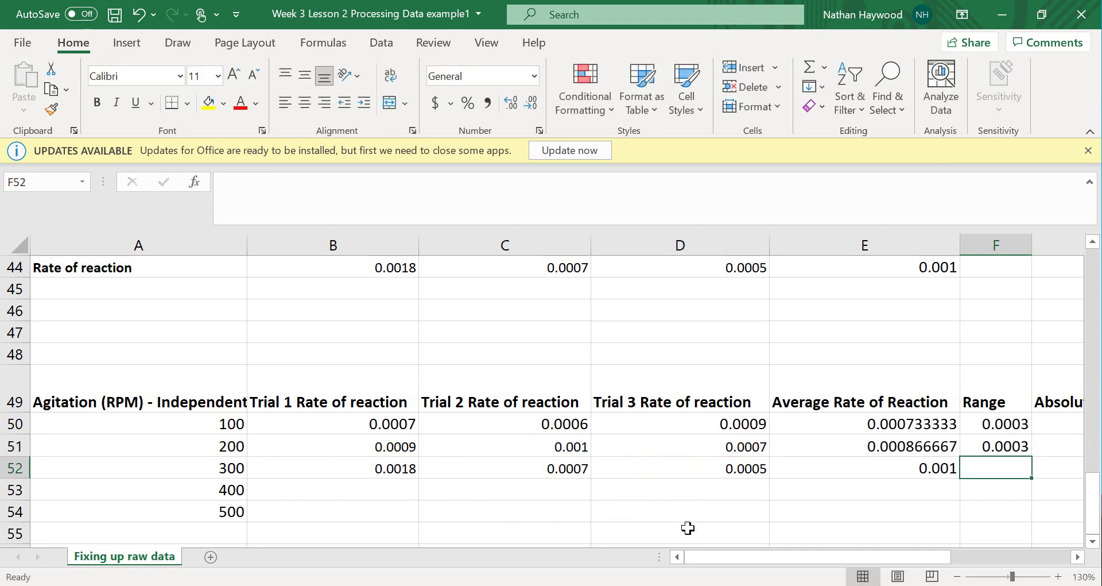
type("=")
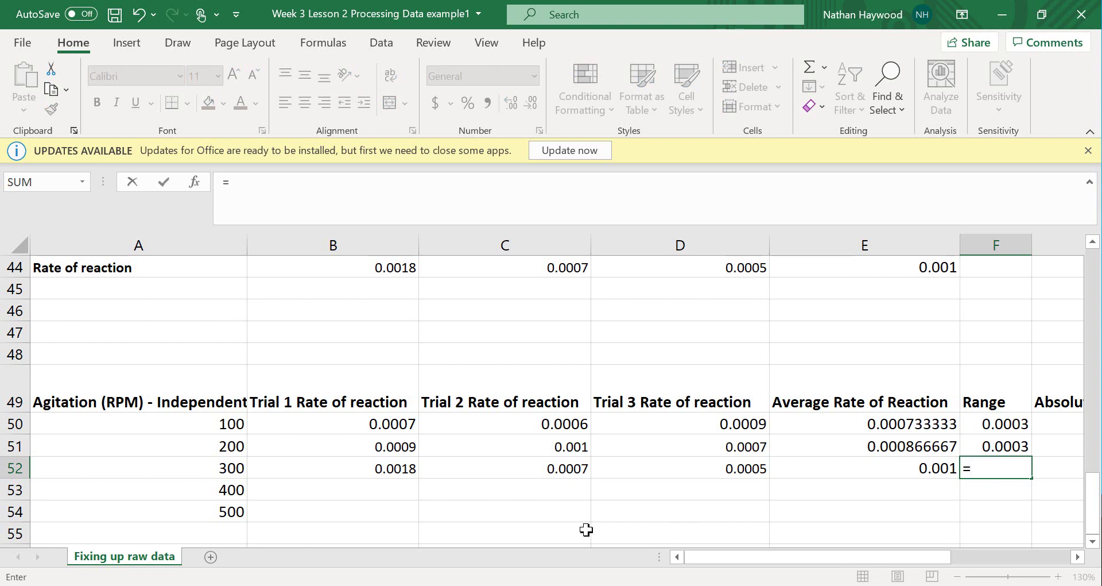
left_click(409, 468)
type("-")
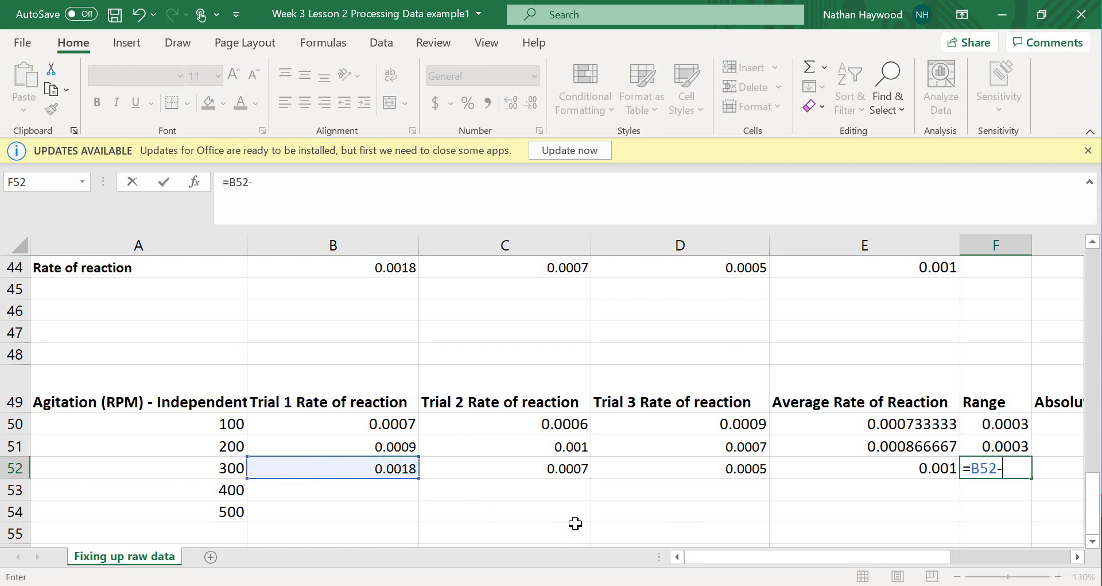
left_click(697, 472)
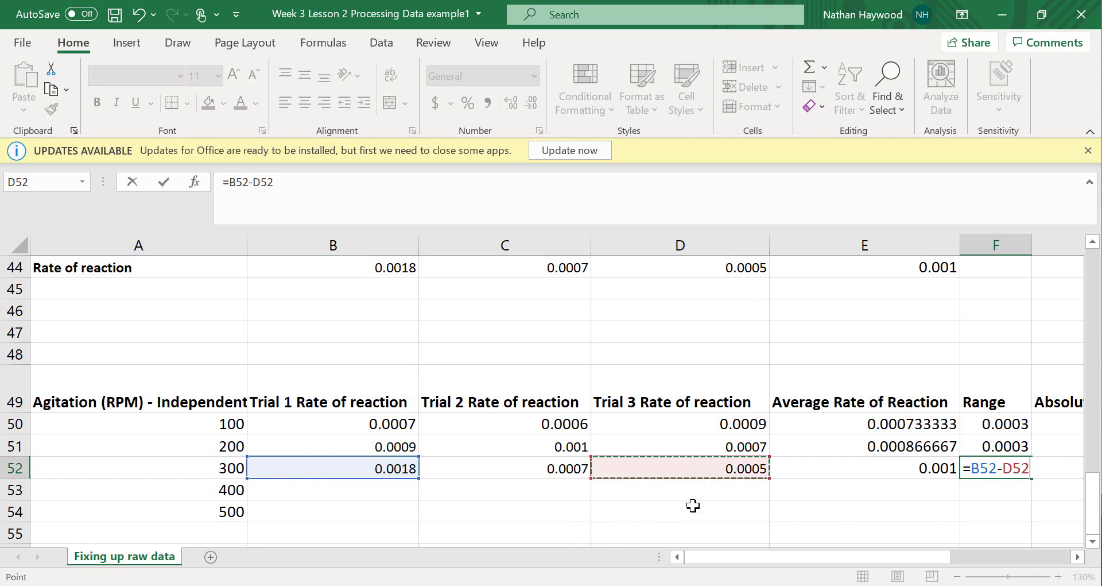
key("Return")
Step: Review the range formulas in F50–F52 (0.0003, 0.0003, 0.0013)
key("Up")
key("Up")
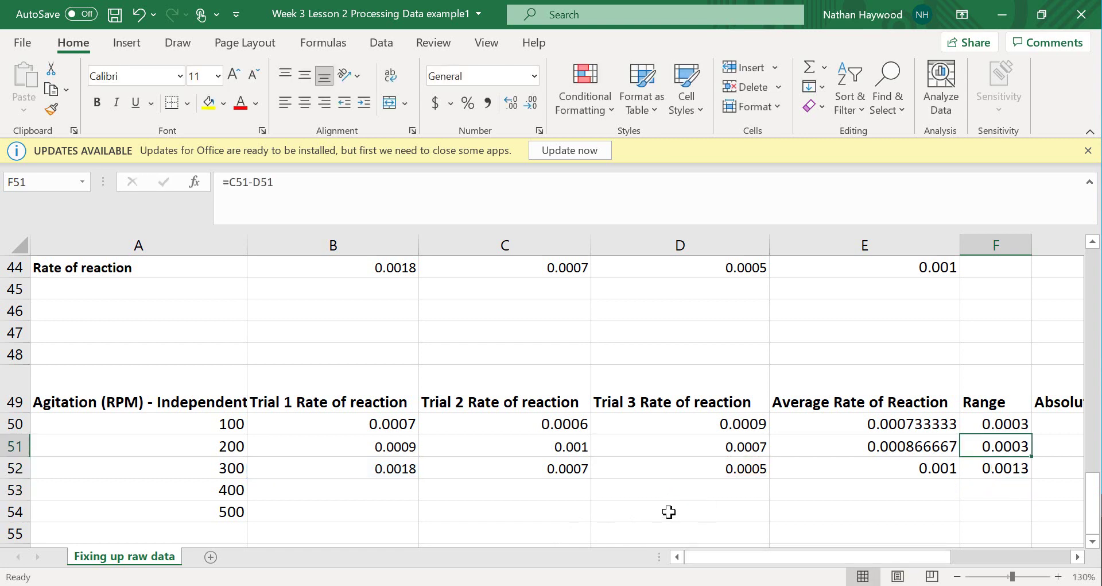
left_click(666, 512)
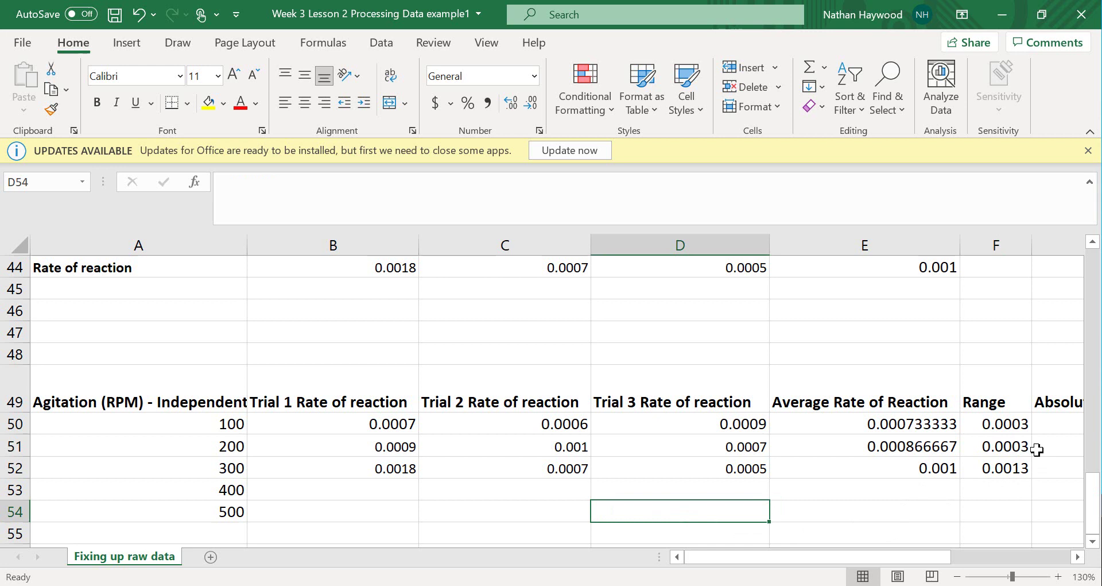
left_click(1017, 424)
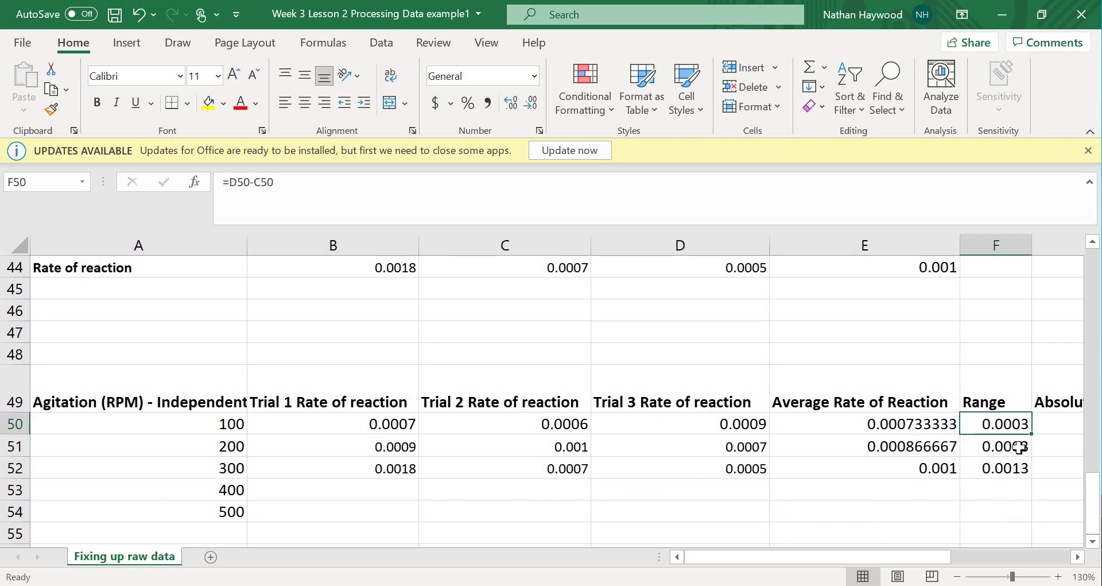
left_click(1020, 446)
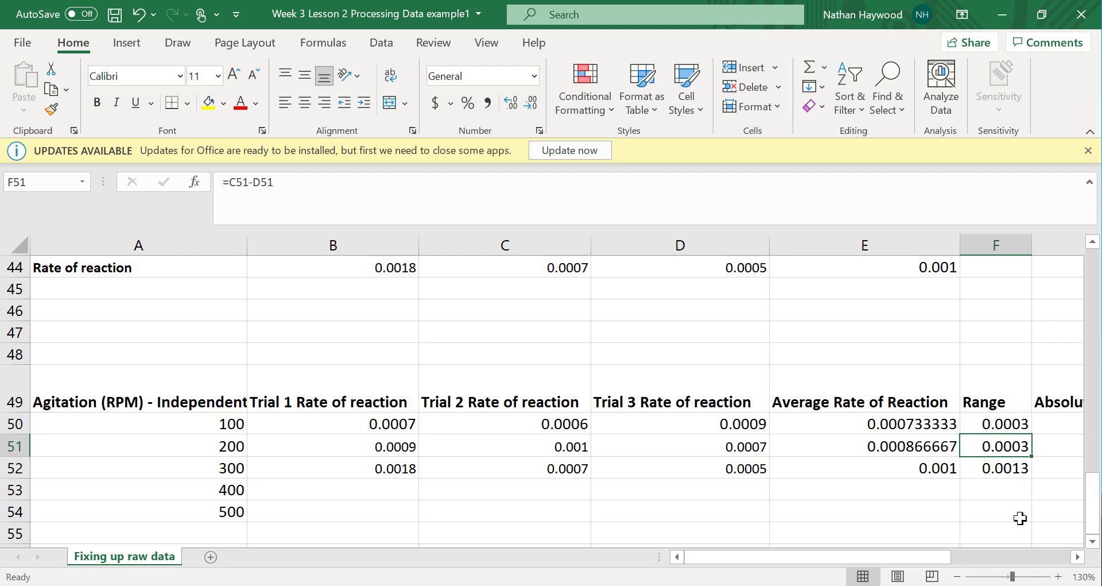
left_click(1020, 472)
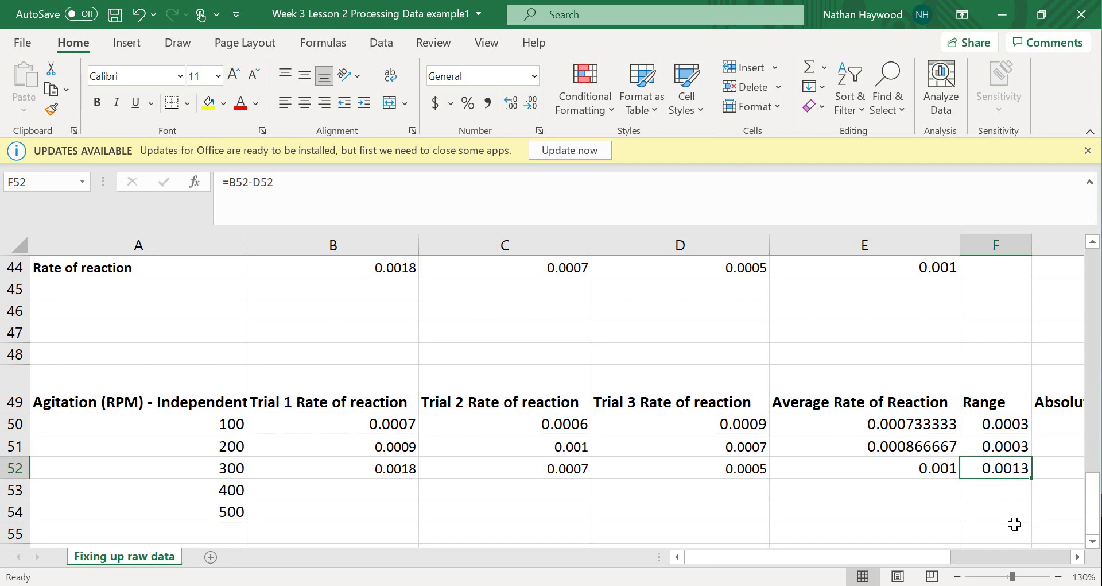
key("Right")
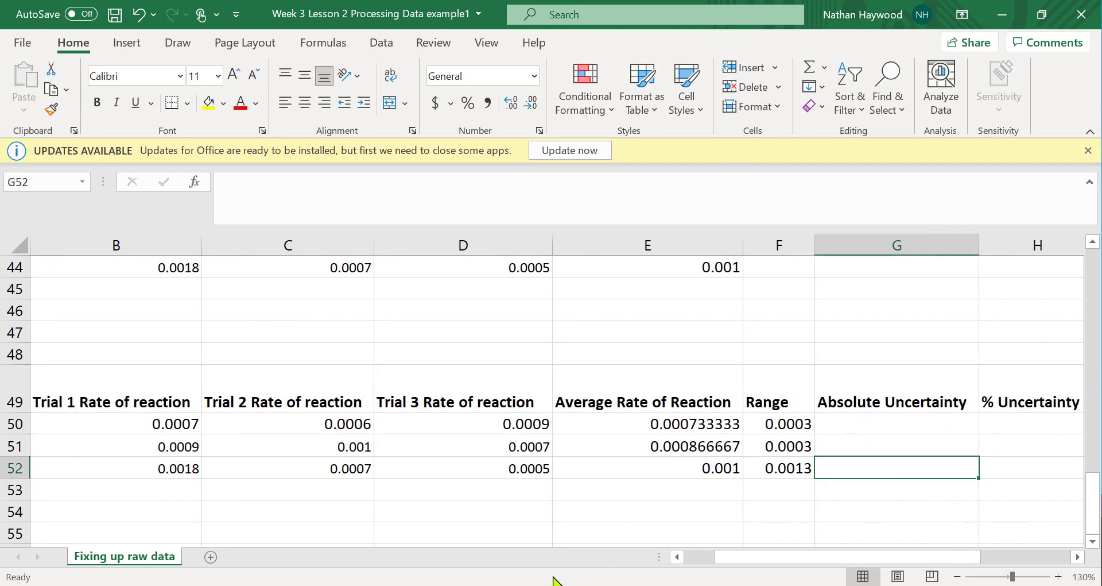
Step: Enter half the 100 rpm range (=F50/2) in G50
key("alt+Tab")
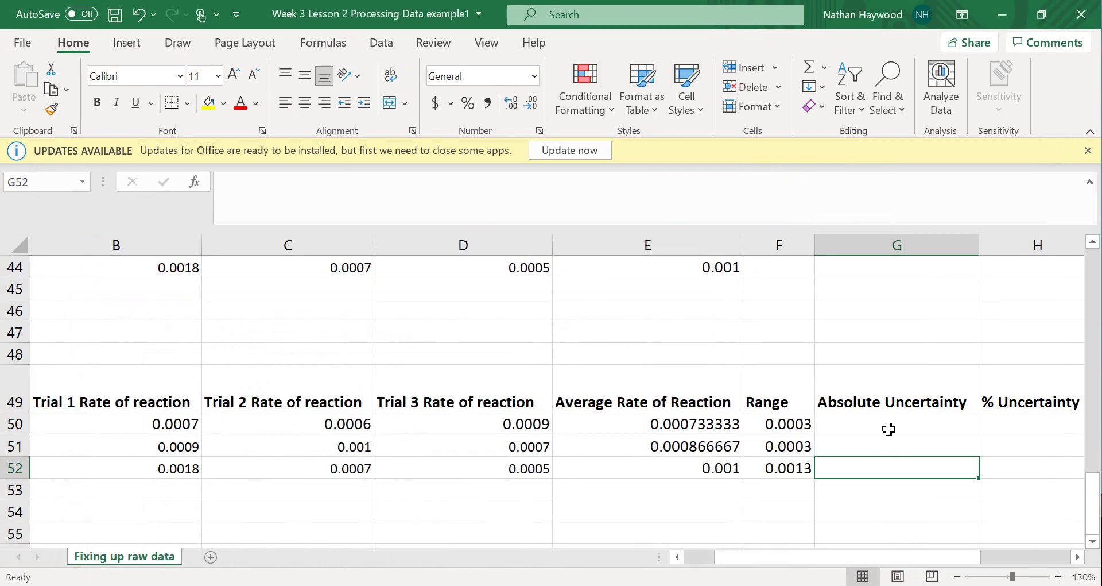
left_click(889, 424)
type("=")
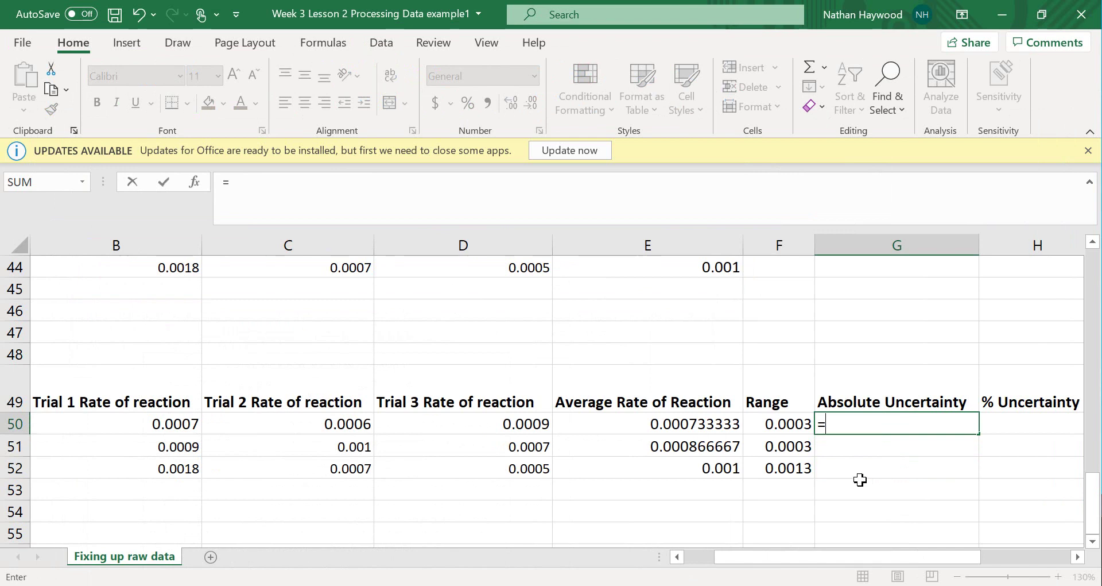
left_click(785, 426)
type("/2")
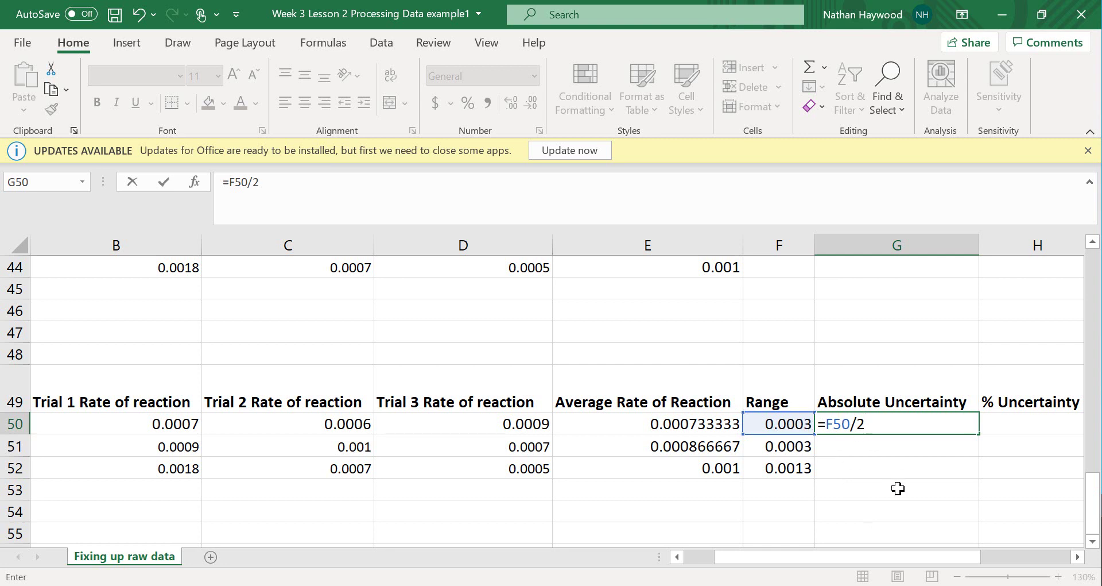
key("Return")
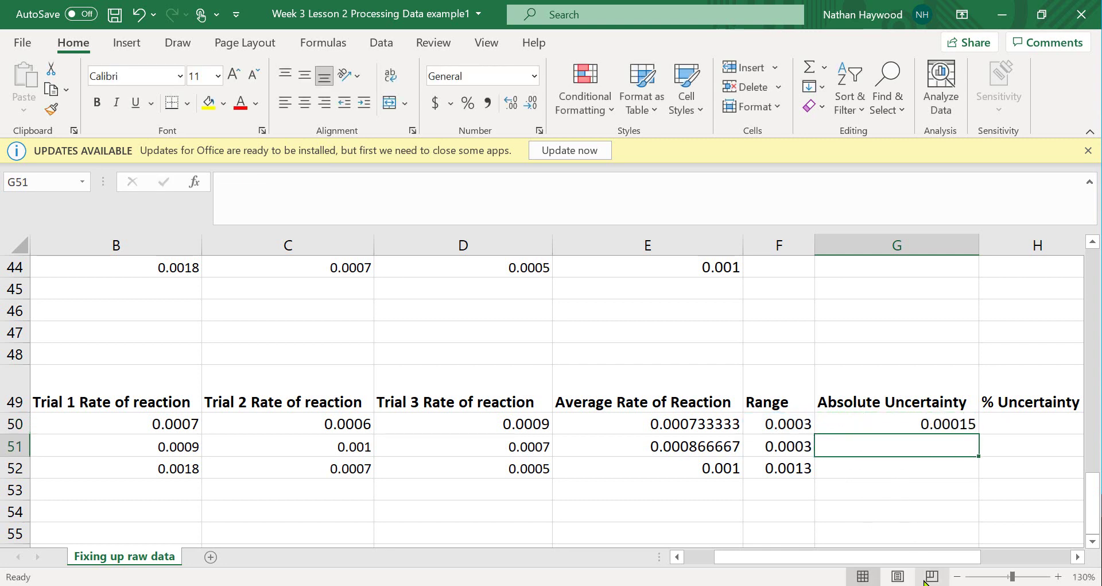
Step: Enter half-range formulas =F51/2 and =F52/2 for 200 and 300 rpm
type("=")
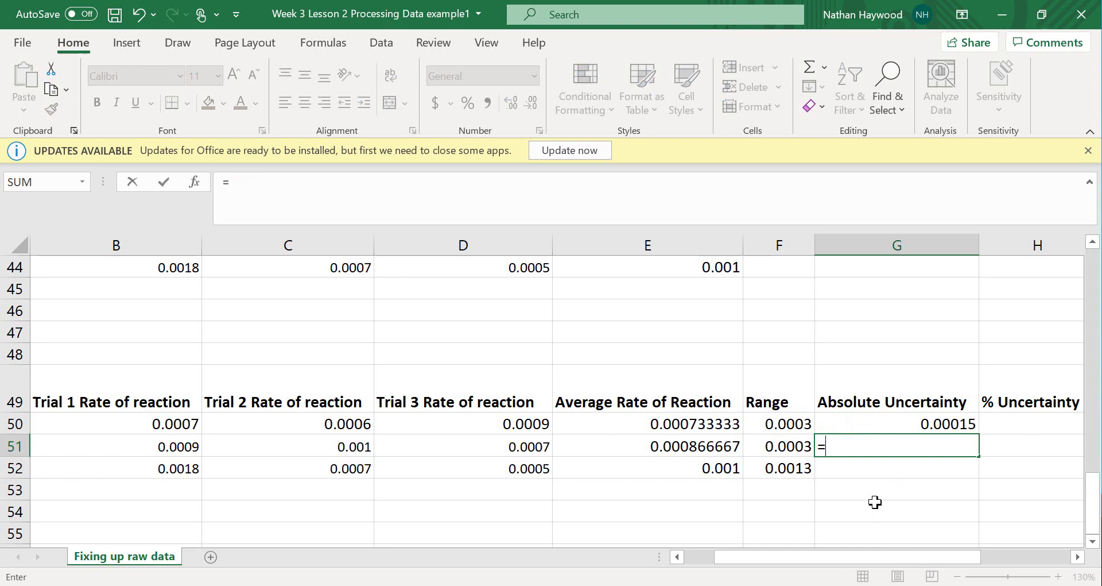
left_click(790, 446)
type("/2")
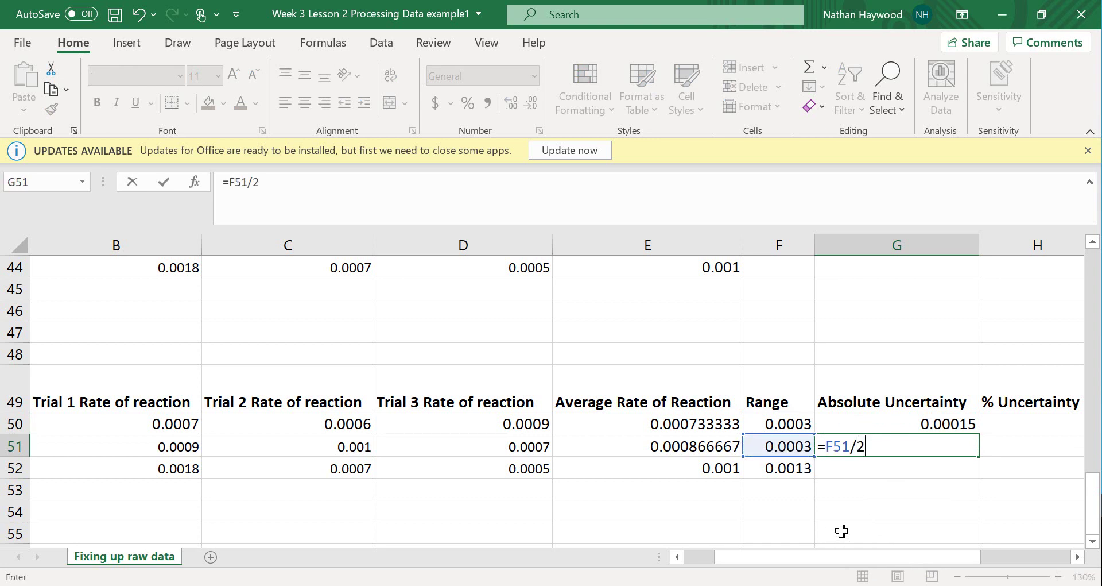
key("Return")
type("=")
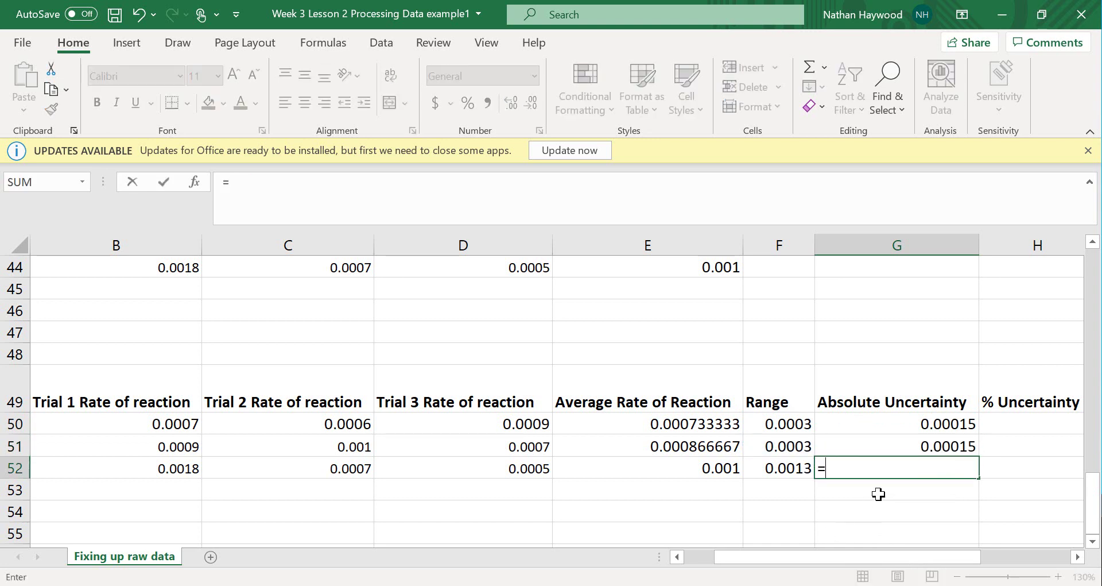
left_click(794, 470)
type("/2")
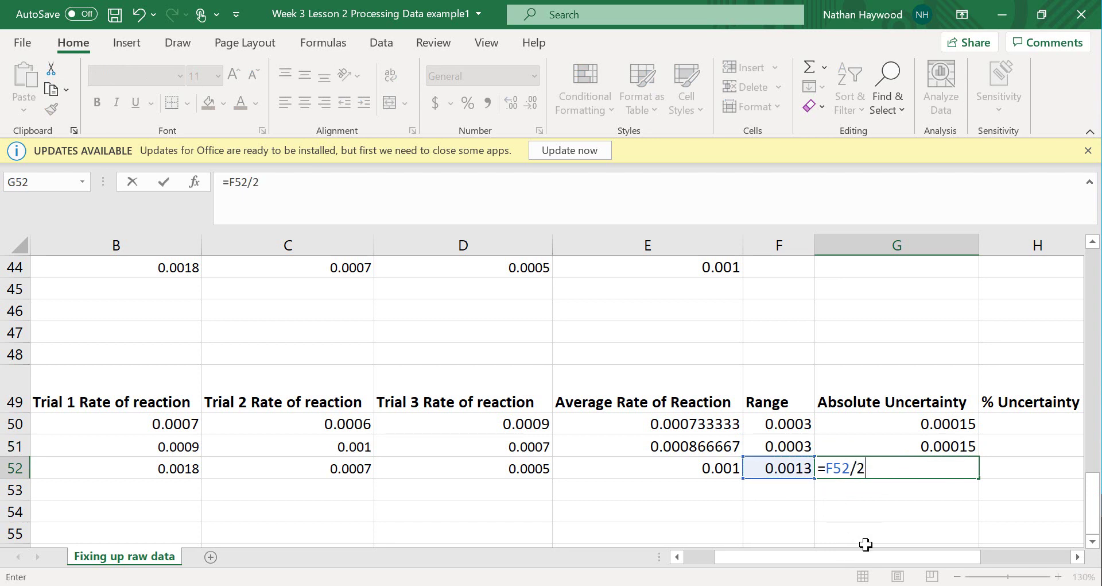
key("Return")
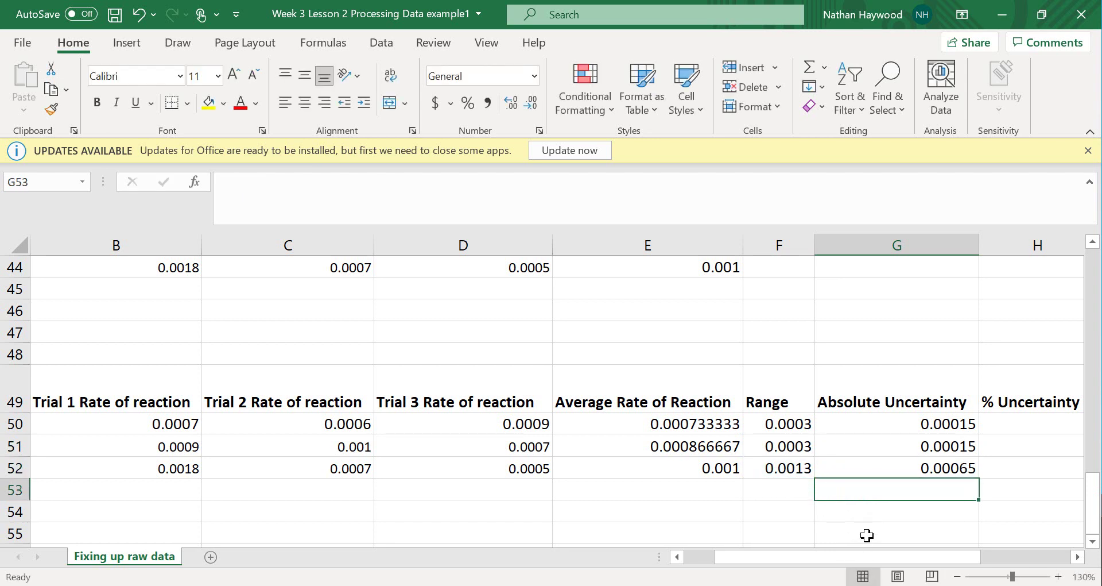
Step: Fill the half-range formula down the column and delete the extra zeros in G53:G55
left_click(978, 423)
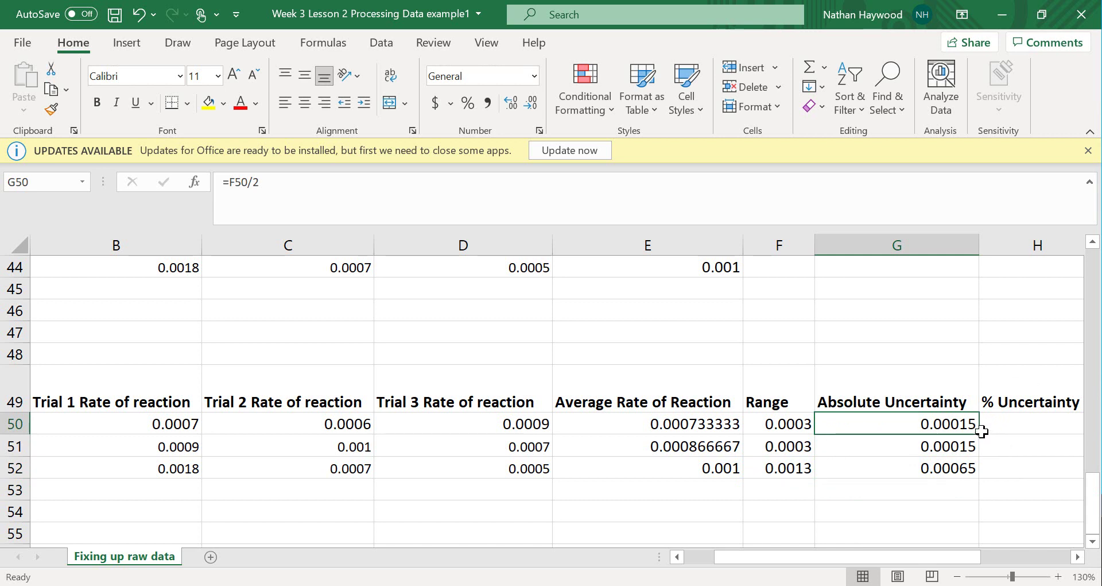
left_click_drag(983, 433, 982, 475)
left_click(965, 511)
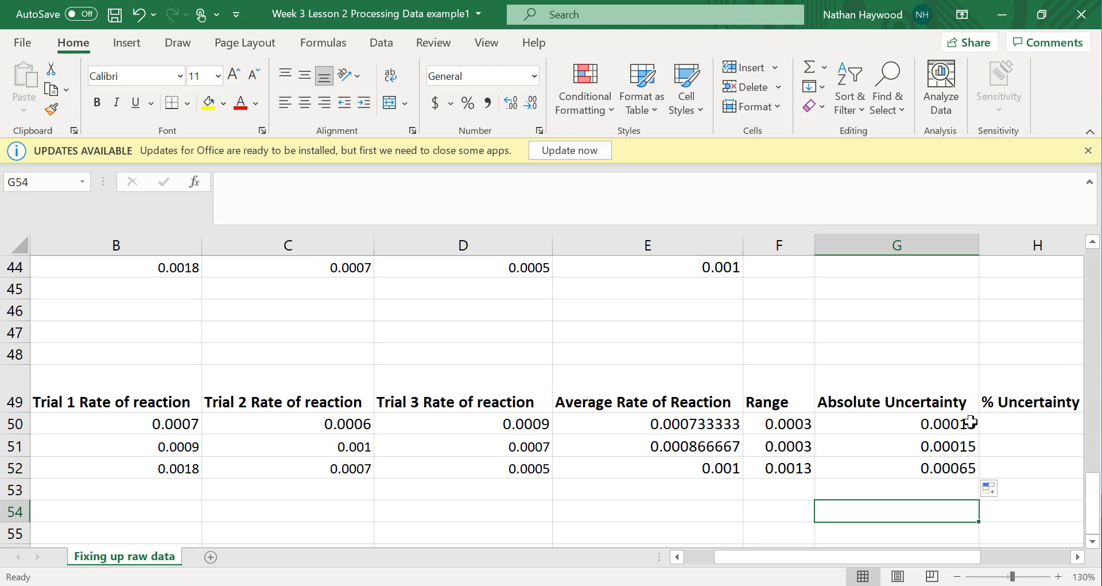
left_click(971, 423)
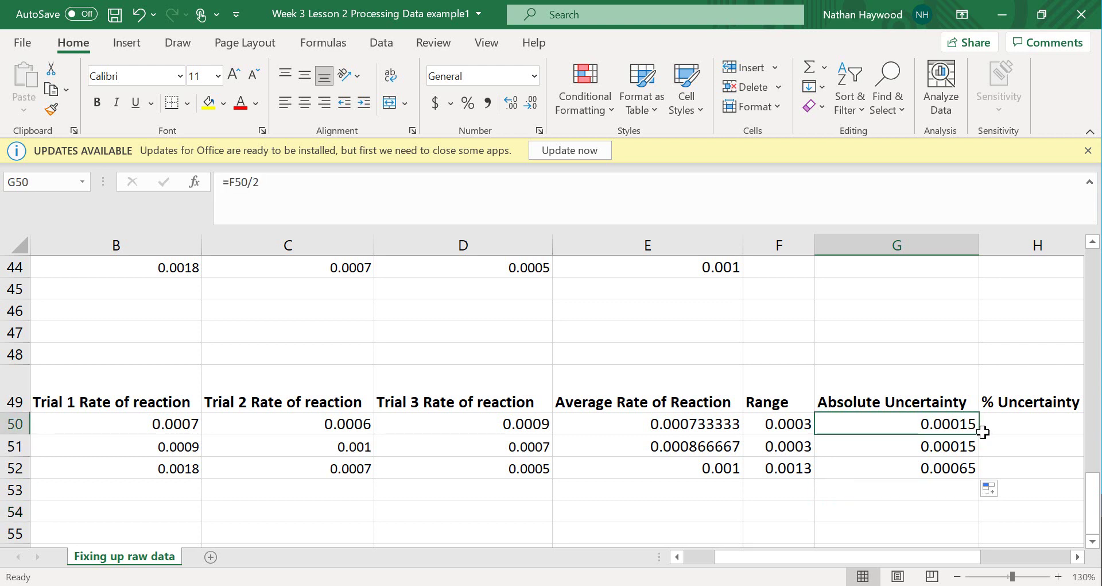
left_click_drag(982, 433, 980, 533)
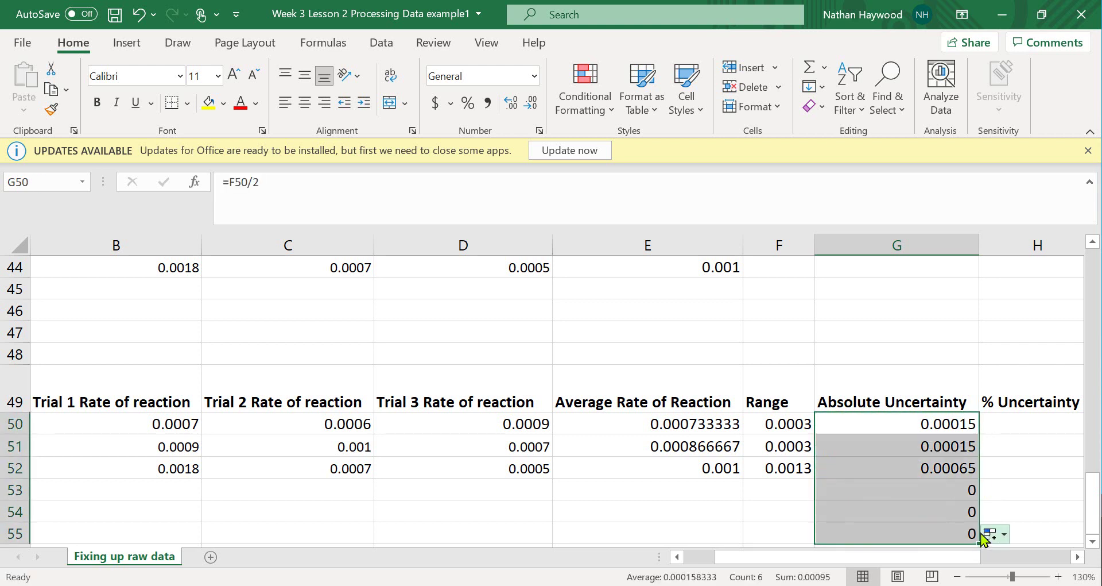
left_click(966, 531)
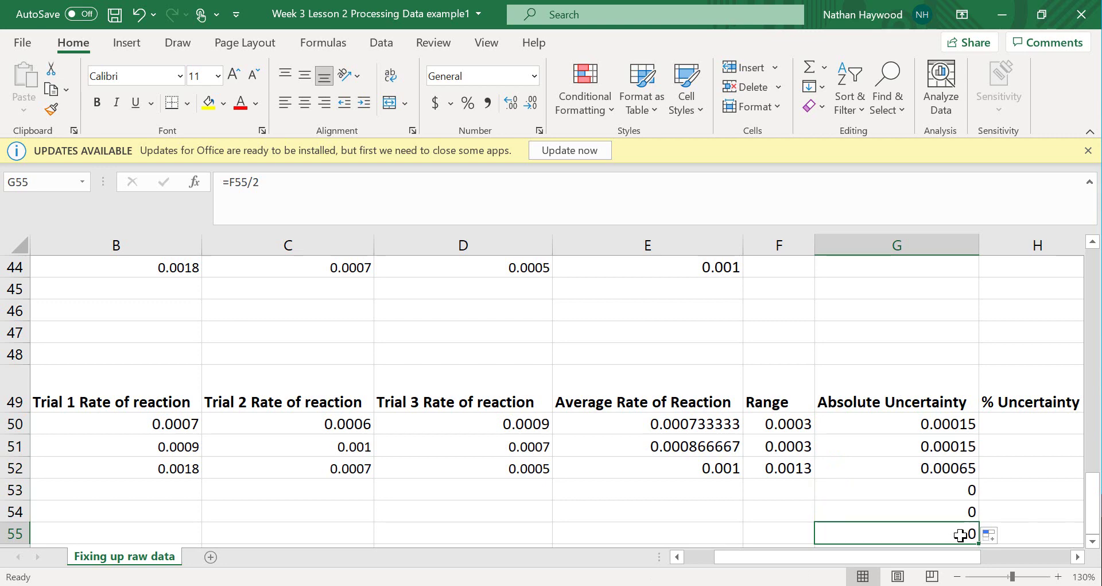
left_click(945, 491)
left_click_drag(945, 491, 942, 531)
key("Delete")
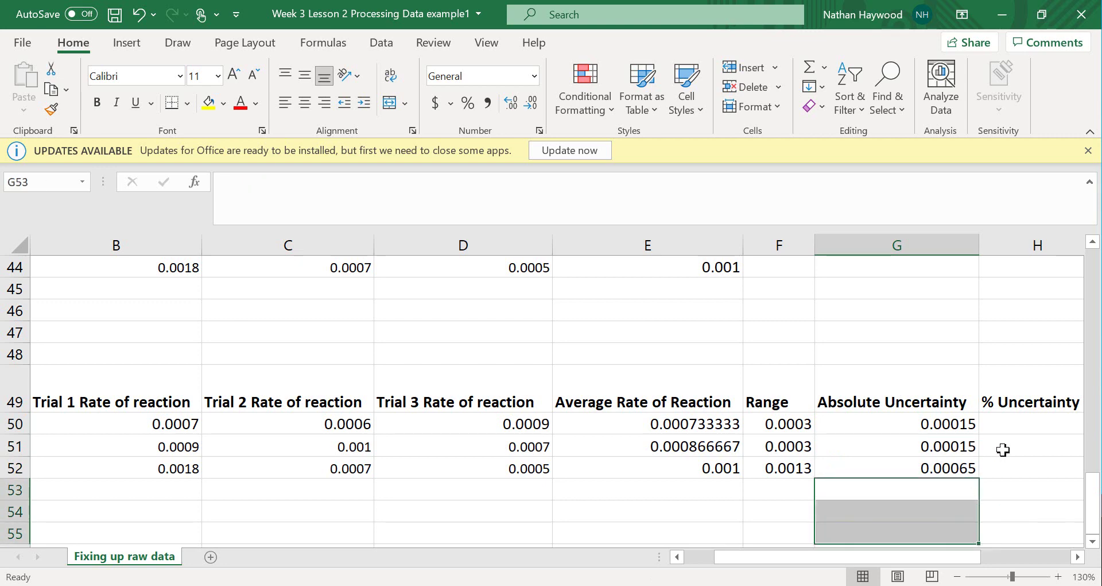
Step: Select the 100 rpm percentage uncertainty cell and bring up the OneNote formula notes
left_click(1009, 424)
scroll(1014, 446, "right", 2)
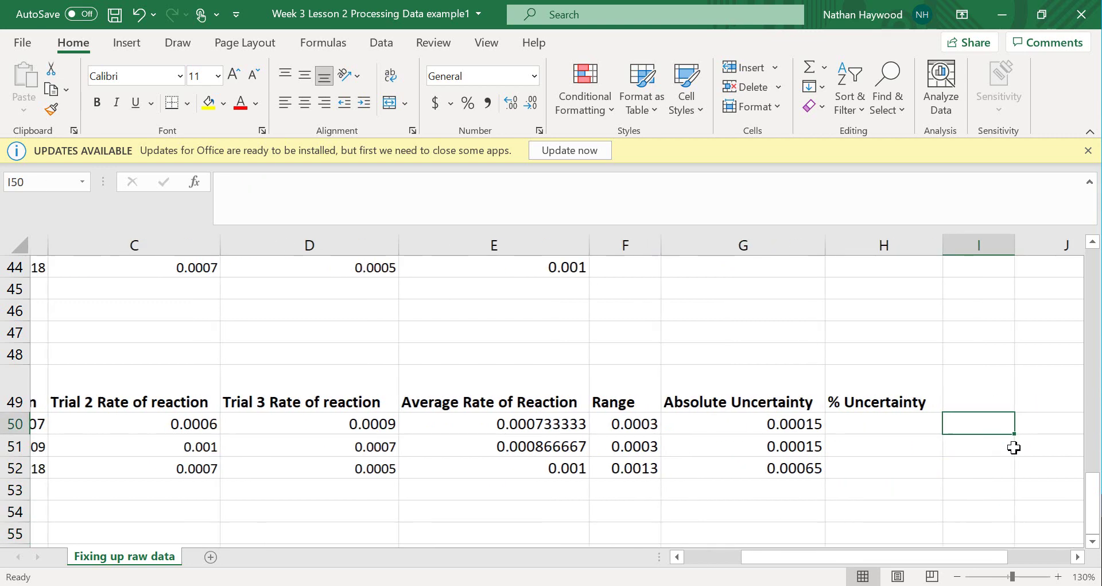
key("alt+Tab")
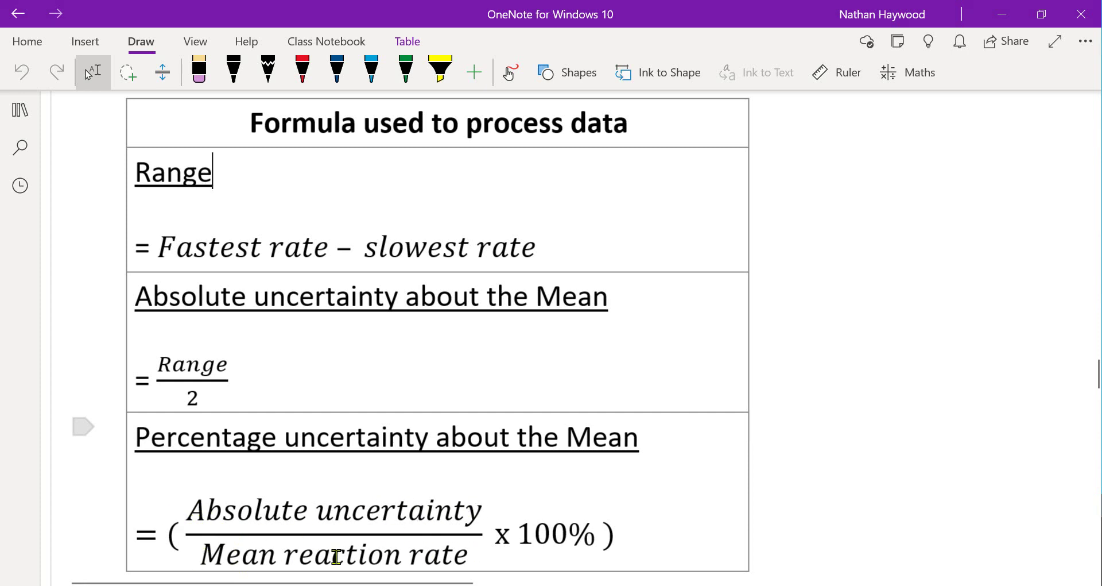
Step: Enter =G50*100/E50 in H50, giving a 100 rpm percentage uncertainty of 20.45454545
key("alt+Tab")
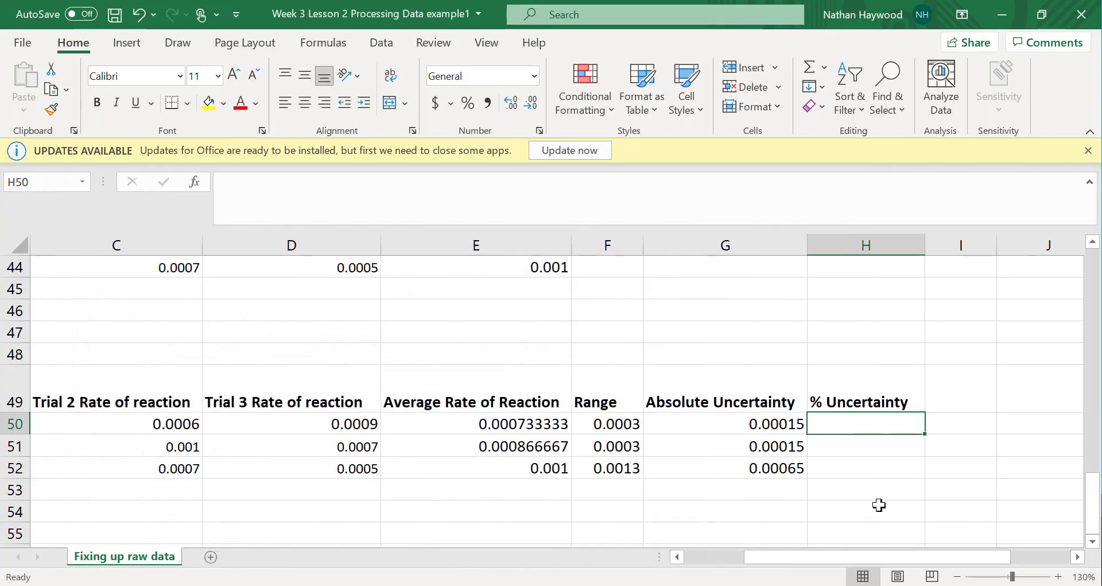
type("=")
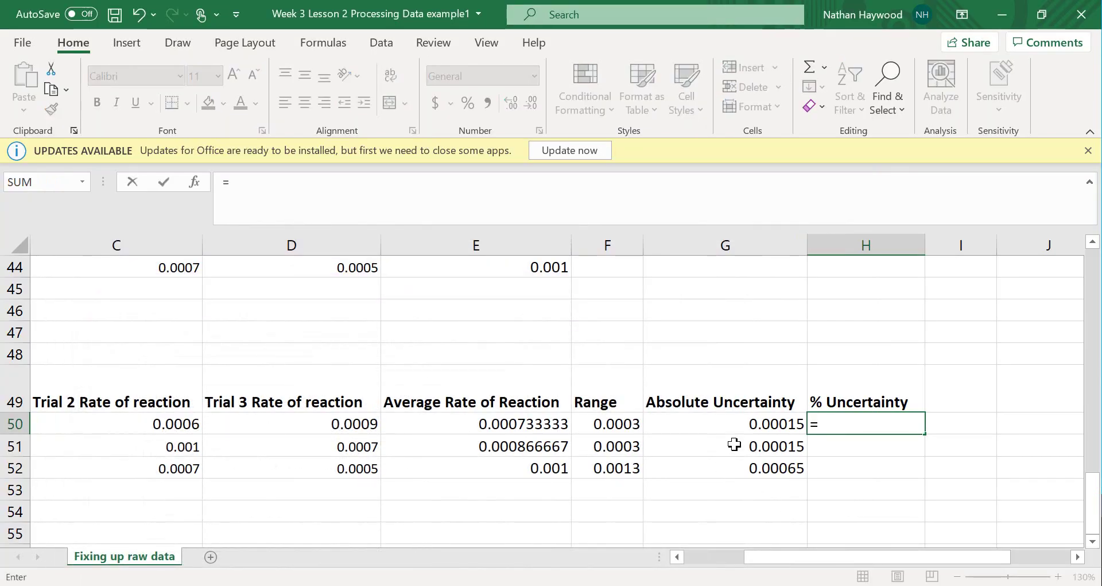
left_click(748, 423)
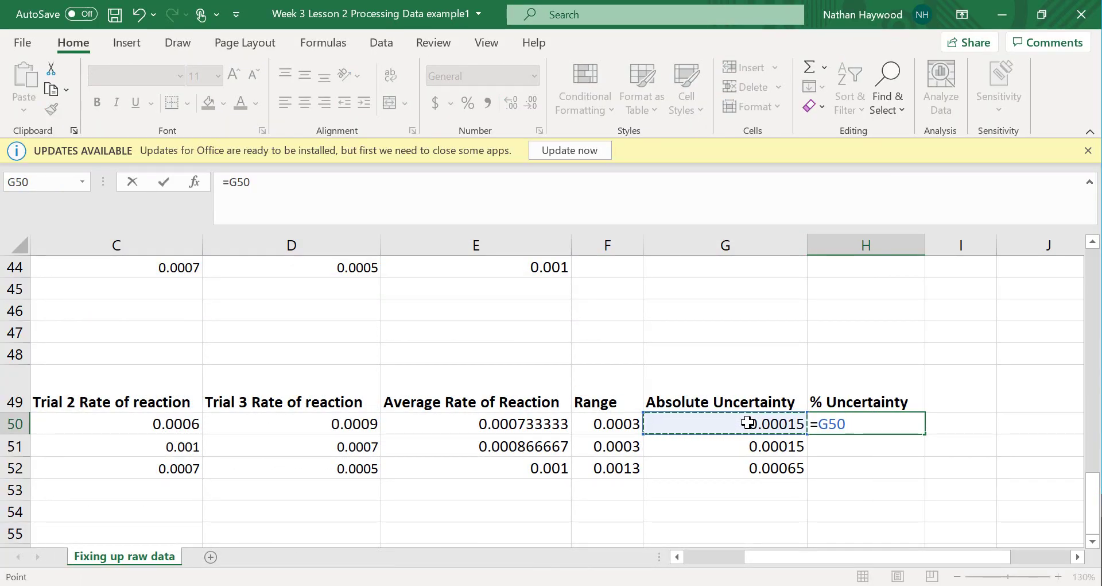
key("alt+Tab")
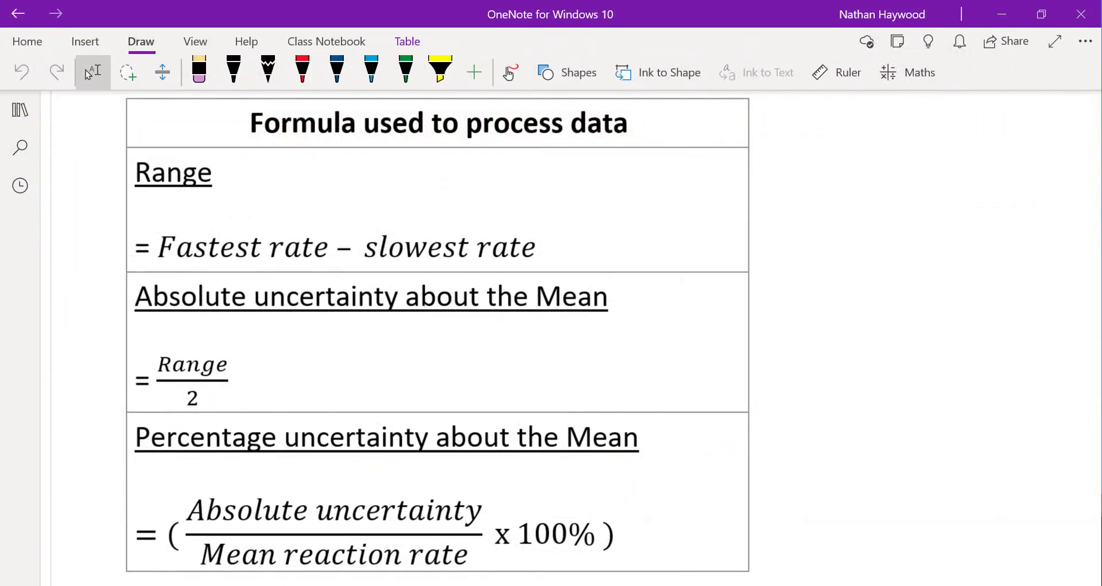
key("alt+Tab")
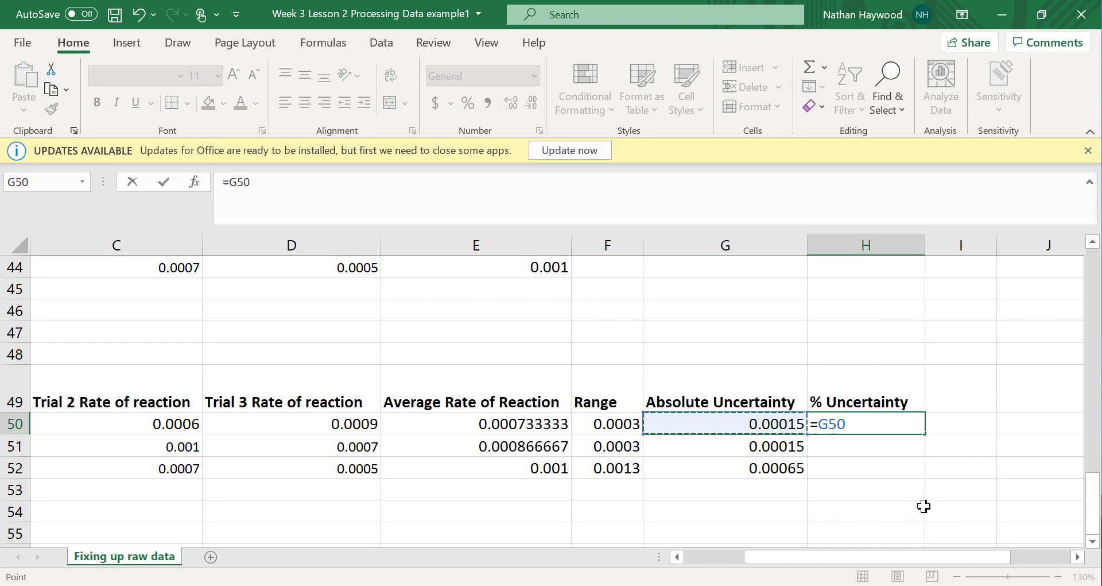
type("*100/E50")
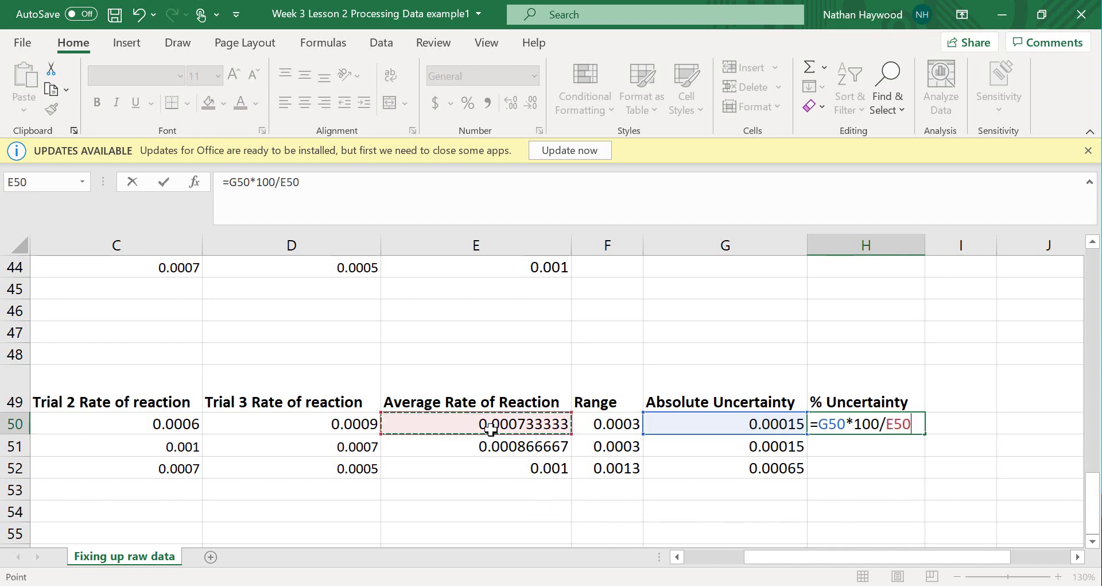
key("Return")
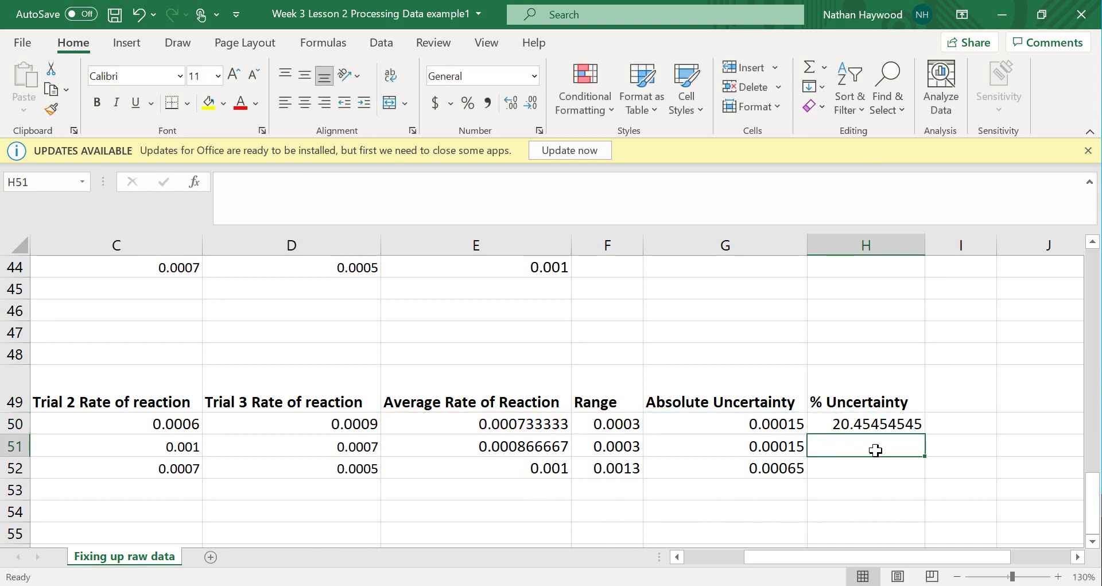
left_click(872, 425)
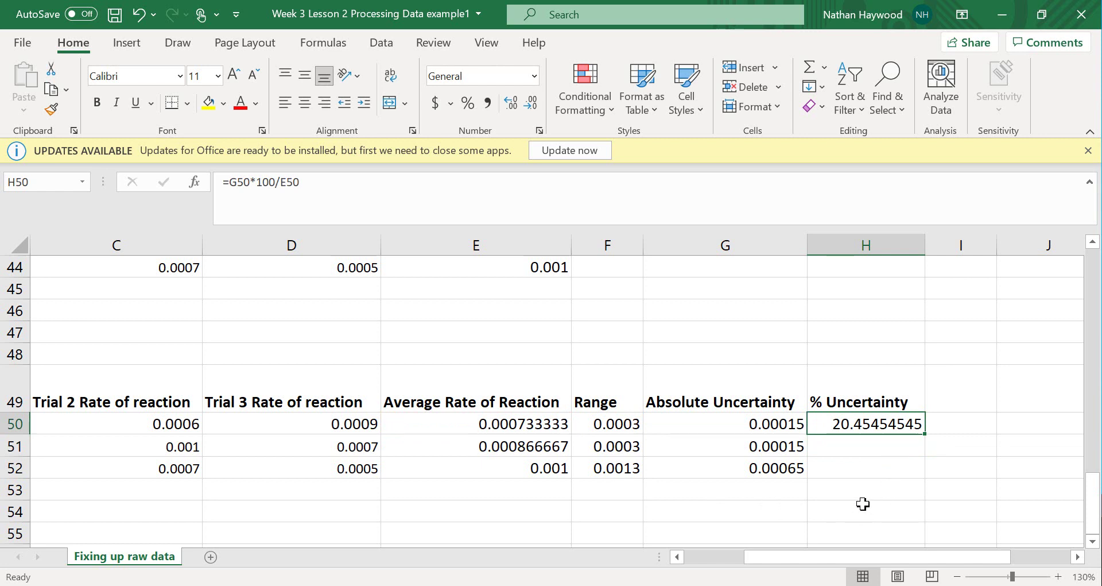
Step: Enter =G51/E51 in H51 and apply Percent Style so it shows 17%
left_click(854, 449)
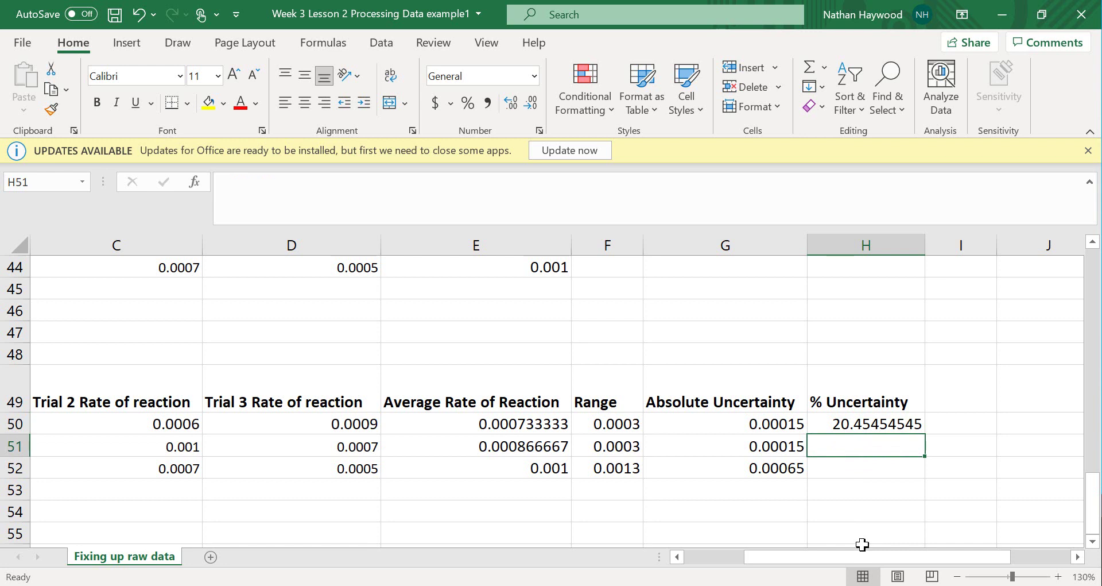
type("=")
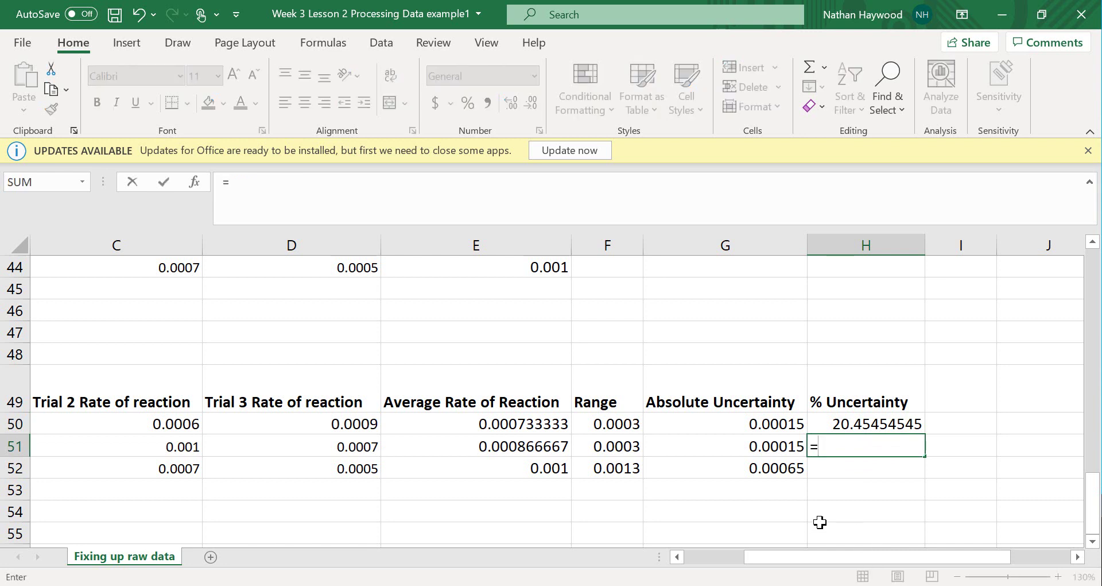
left_click(760, 445)
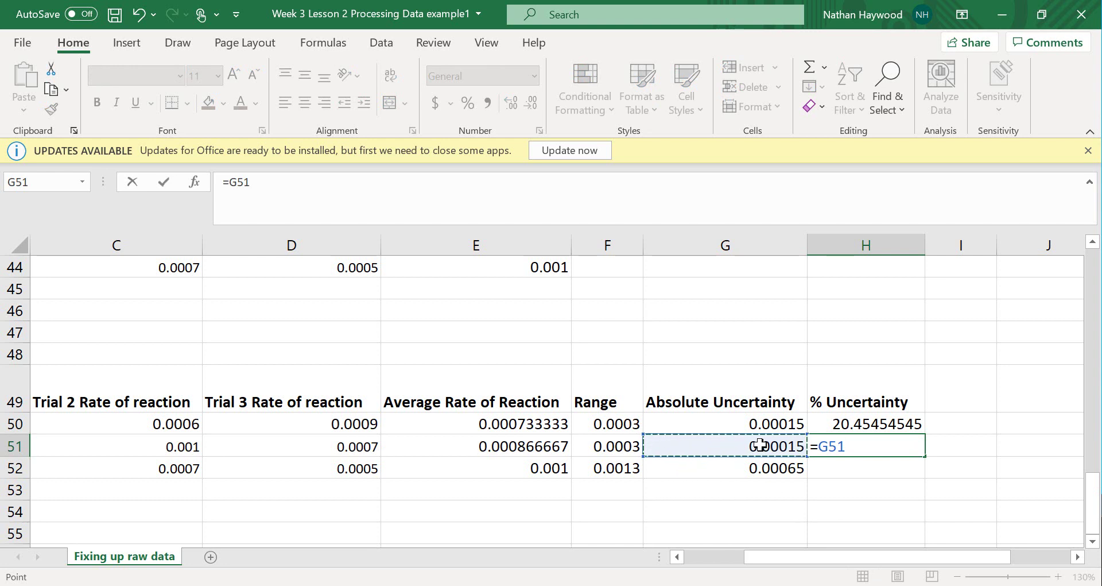
type("/")
left_click(520, 445)
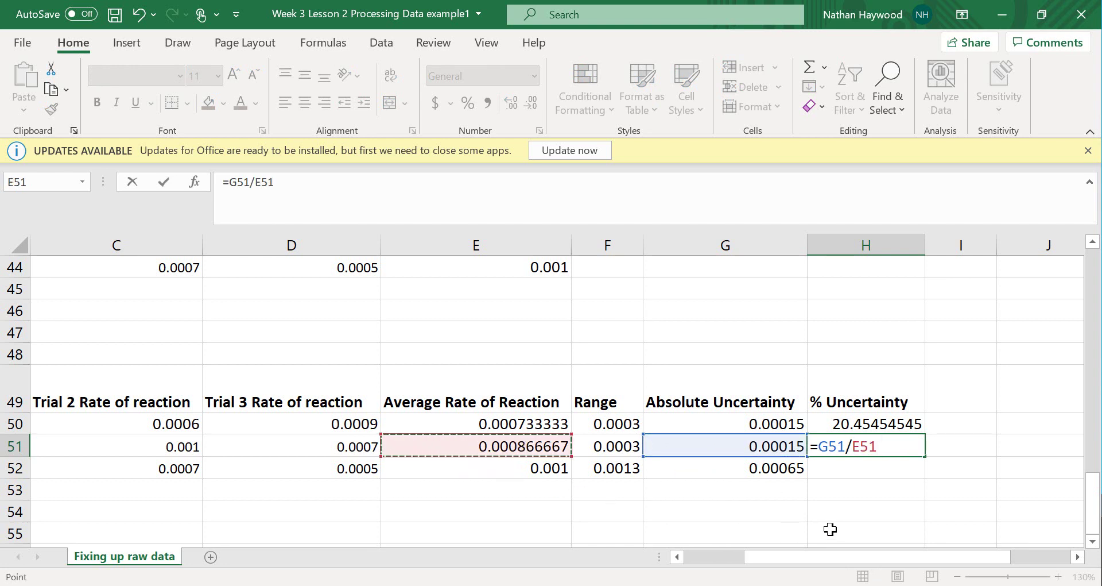
key("Return")
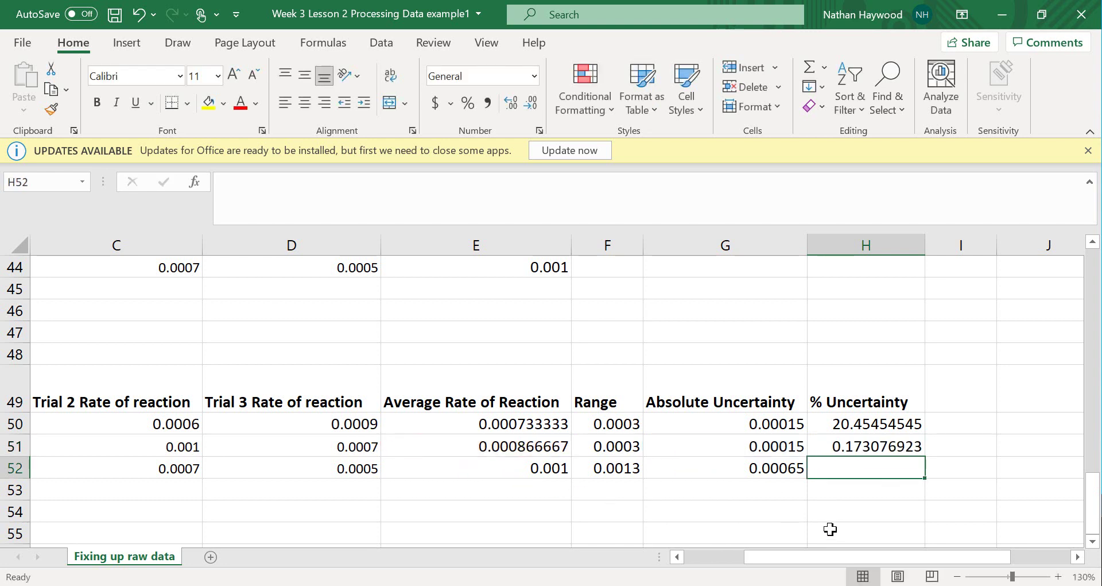
left_click(849, 447)
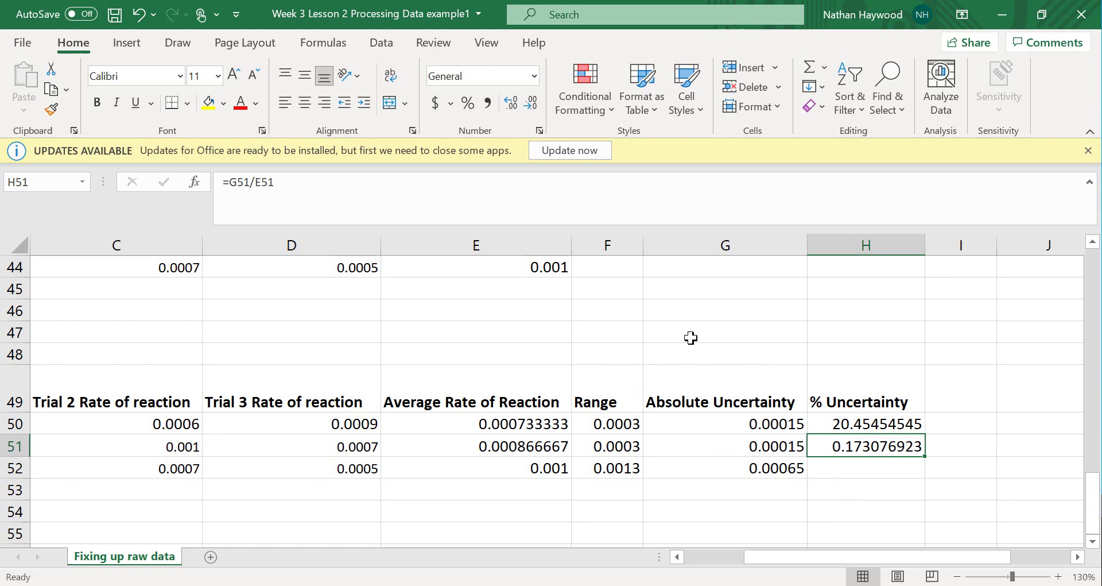
left_click(468, 103)
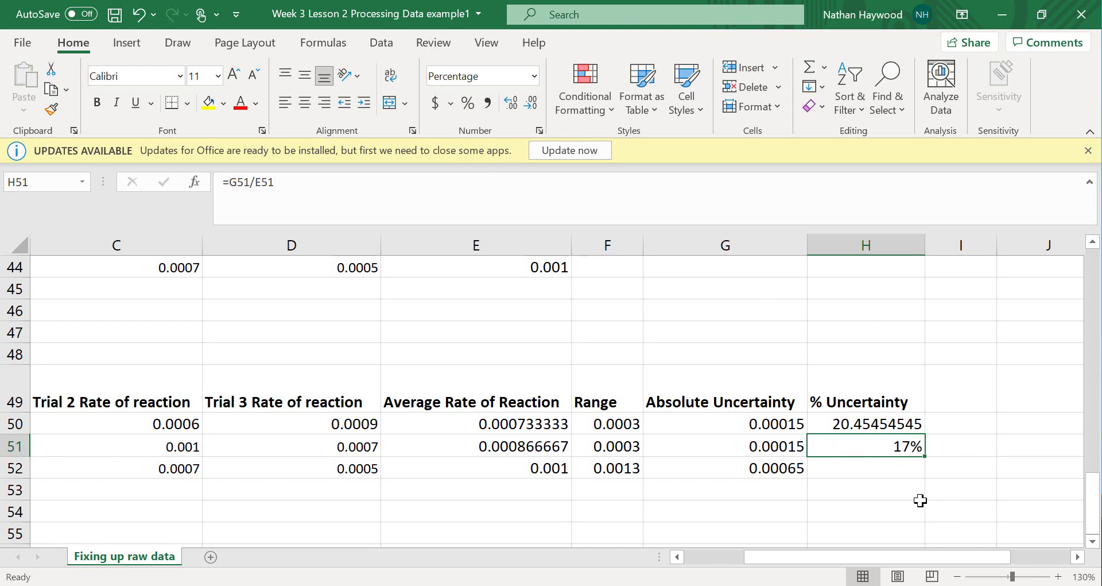
left_click(891, 424)
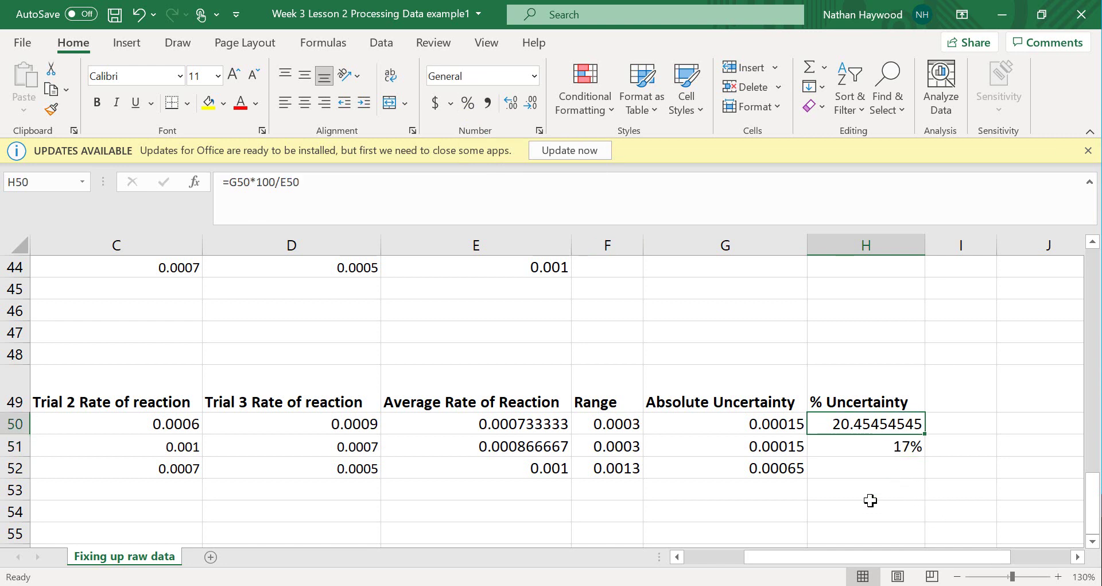
Step: Remove *100 from H50's formula and apply Percent Style so it shows 20%
left_click(261, 182)
left_click_drag(261, 181, 252, 181)
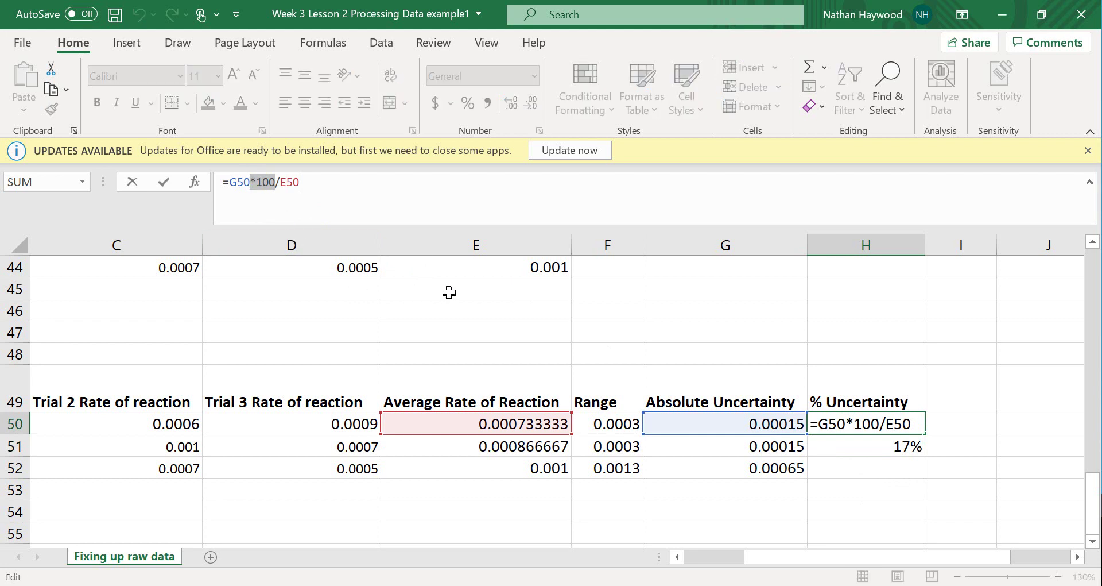
key("Delete")
key("Return")
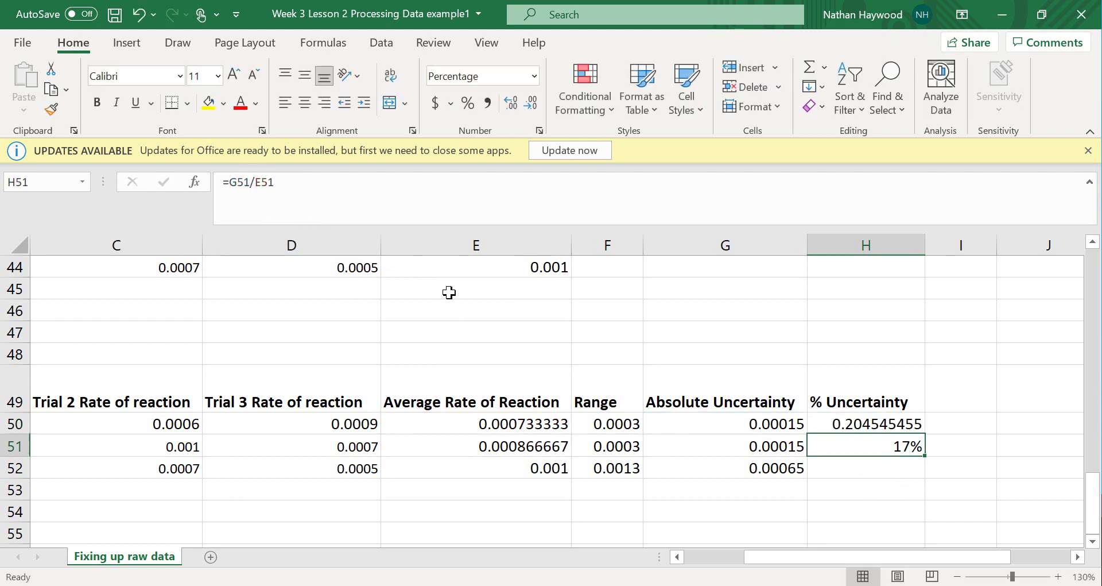
left_click(841, 424)
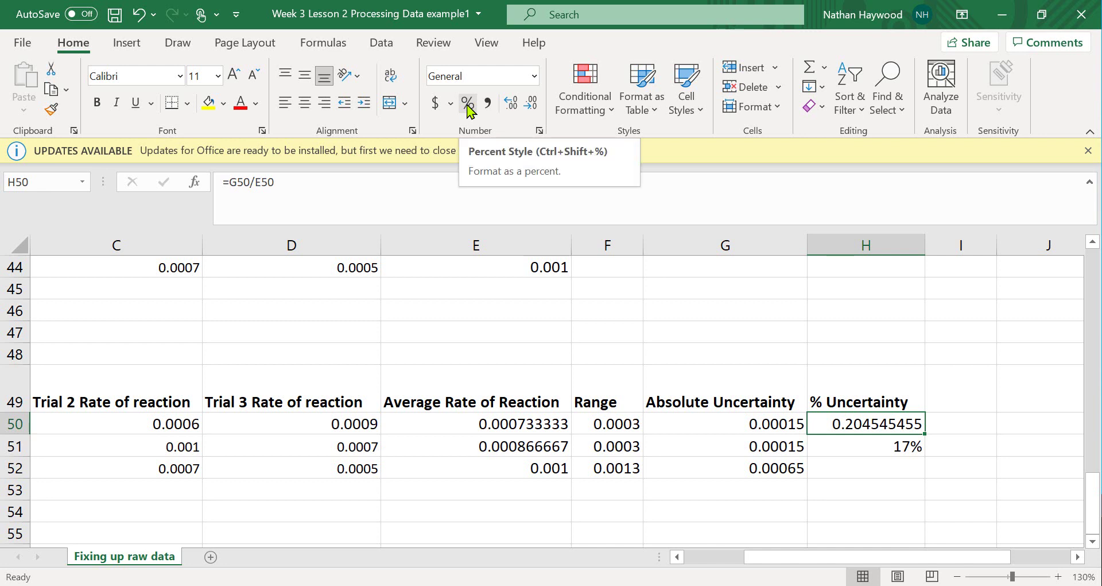
left_click(468, 104)
Step: Fill H51's formula down into H52 to get 65%, then check the G52 and H52 formulas
left_click(888, 471)
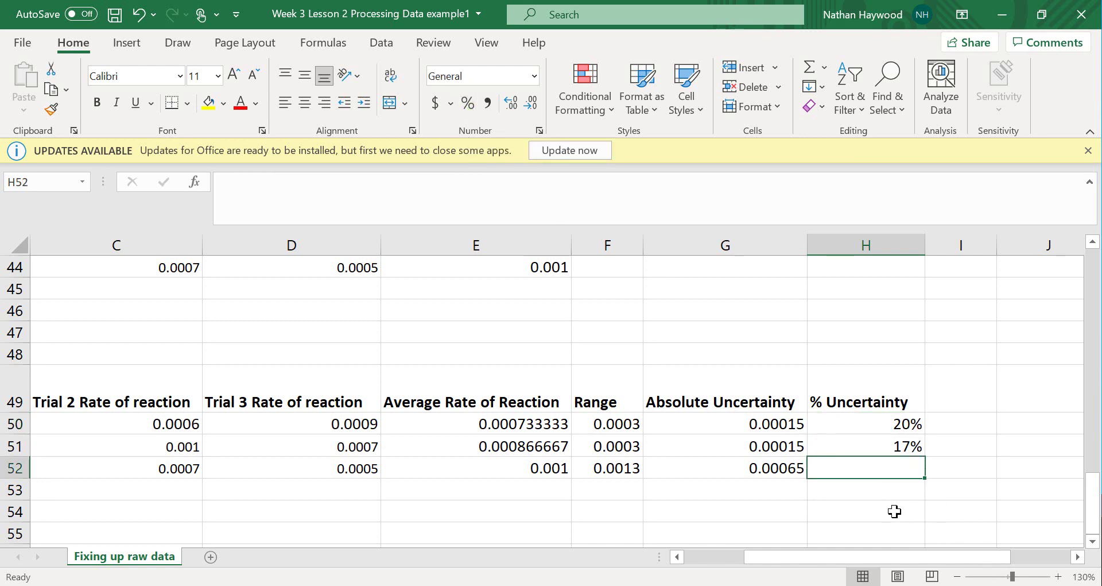
left_click(914, 447)
left_click_drag(928, 455, 925, 477)
left_click(889, 517)
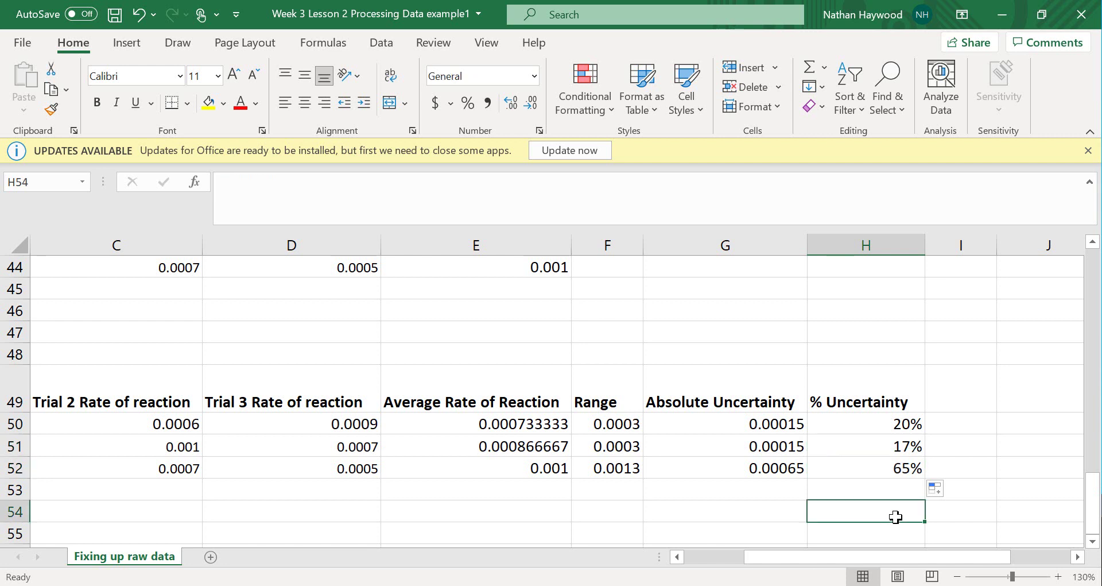
left_click(936, 466)
key("Left")
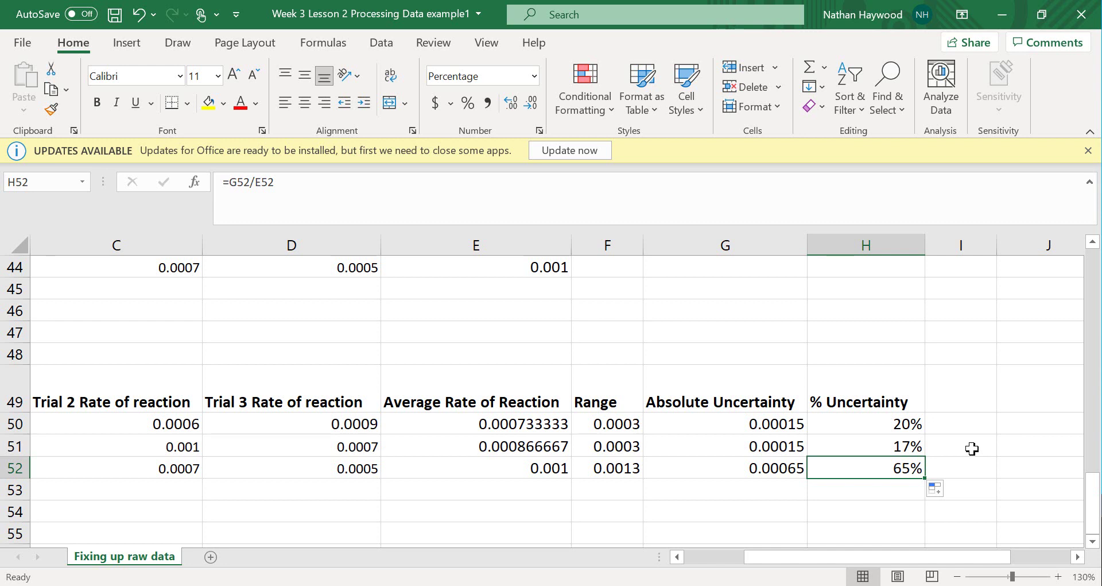
key("Left")
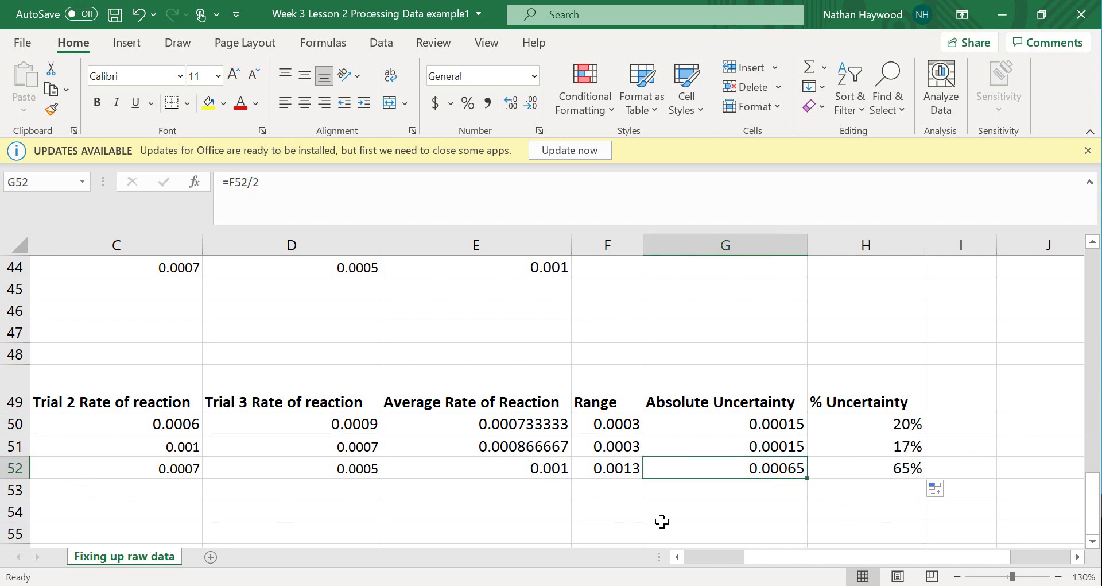
key("Right")
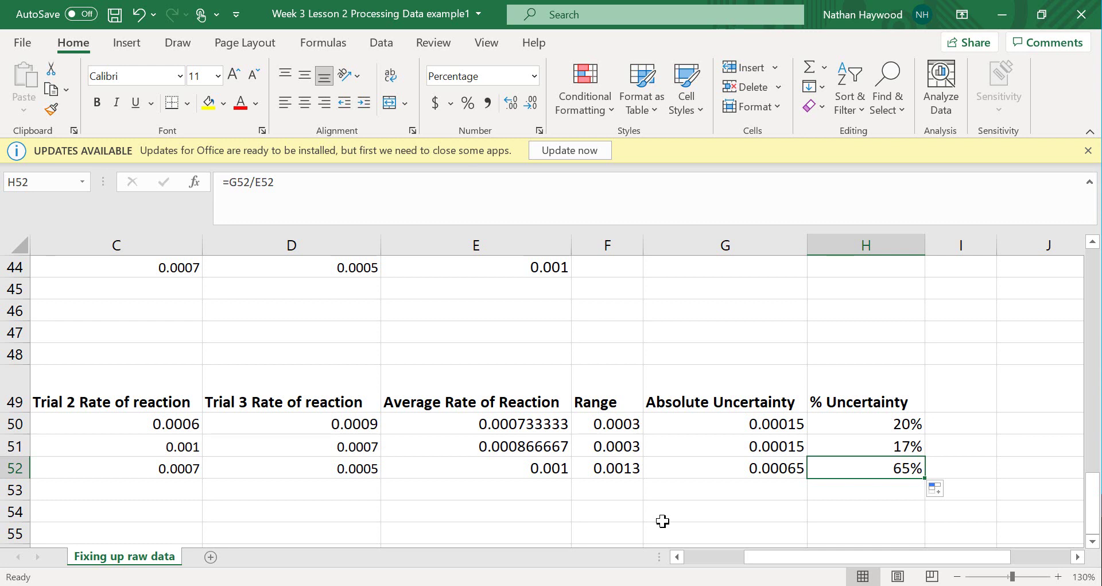
key("Left")
key("Left")
key("Left")
key("Left")
key("Left")
key("Left")
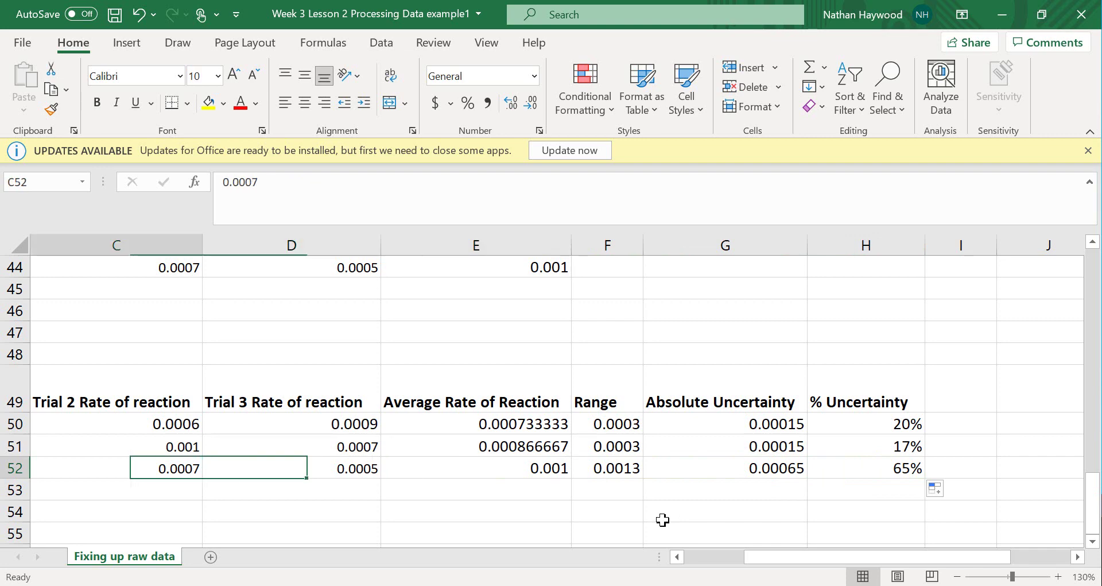
scroll(113, 349, "up", 3)
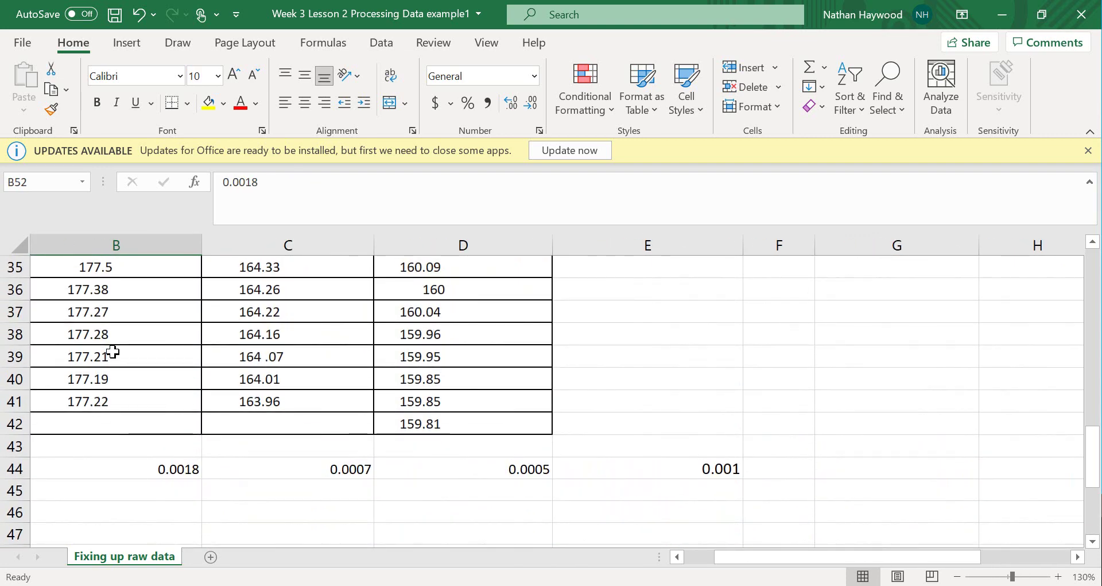
key("Left")
scroll(115, 349, "up", 3)
left_click(226, 377)
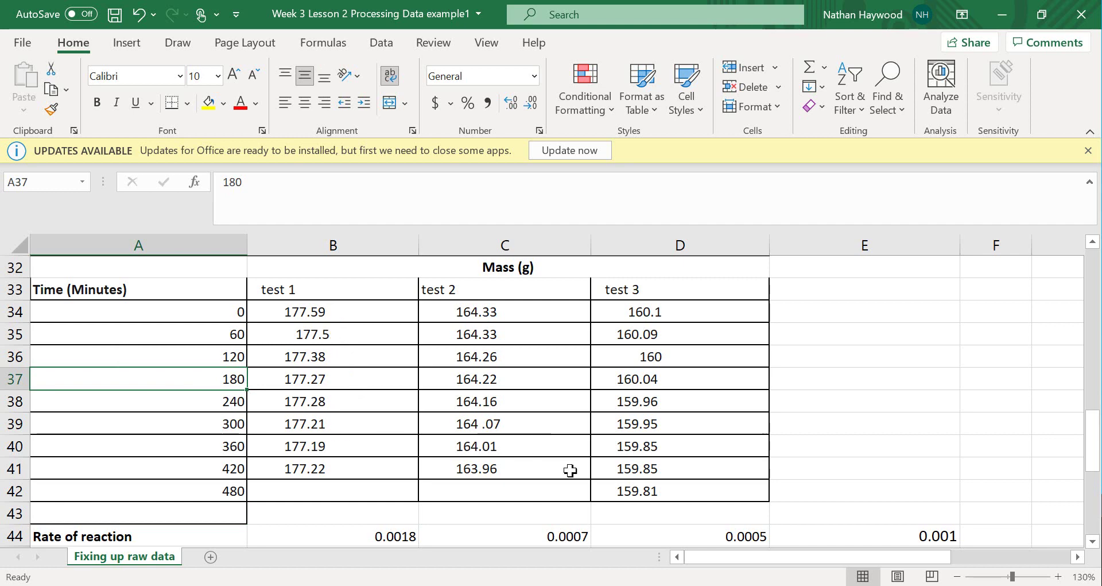
scroll(569, 469, "down", 3)
scroll(567, 470, "down", 2)
left_click(454, 423)
key("Right")
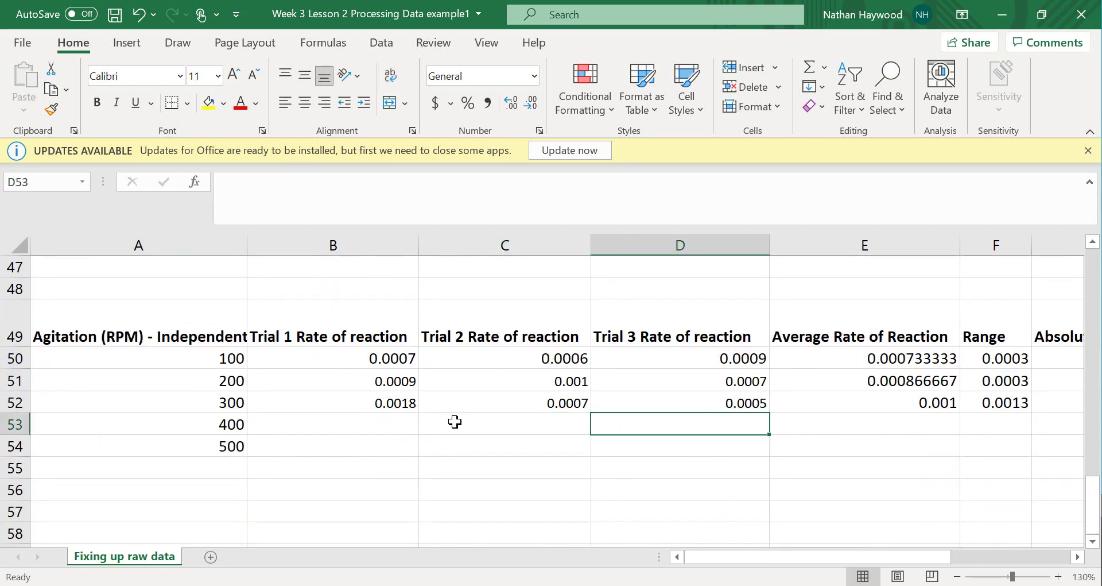
key("Right")
key("Right")
key("Right")
key("Right")
key("Right")
key("Right")
key("Left")
key("Left")
key("Left")
key("Left")
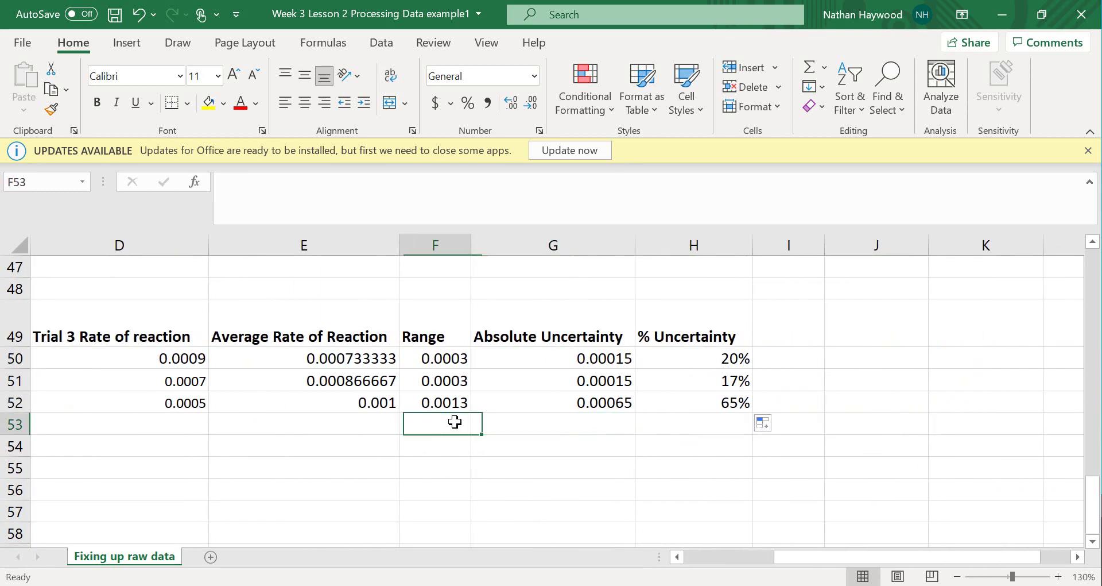
key("Left")
key("Left")
key("Left")
key("Left")
key("Right")
key("Right")
key("Right")
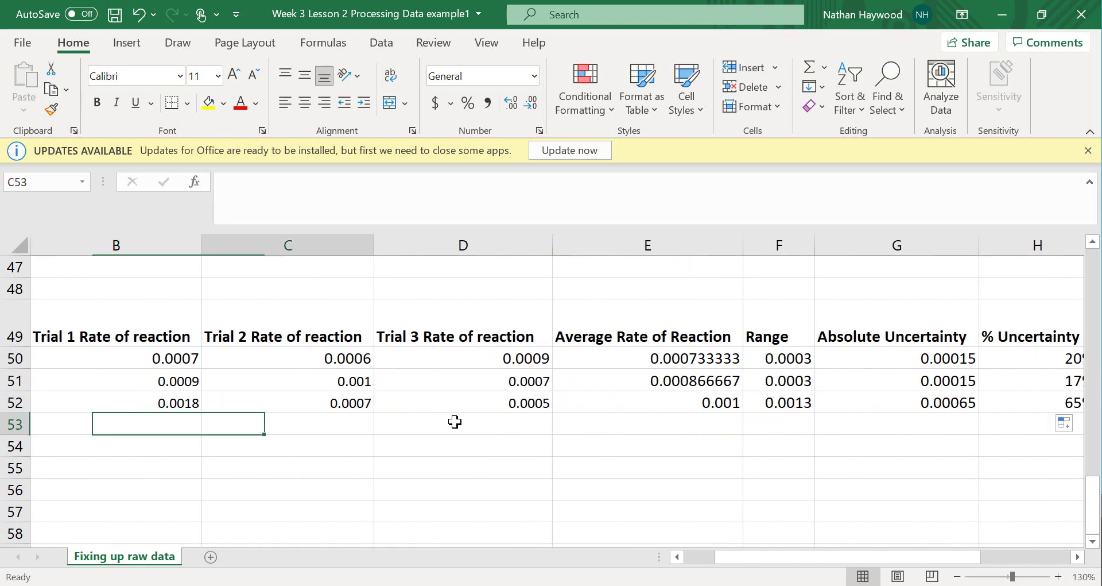
key("Right")
key("Right")
key("Right")
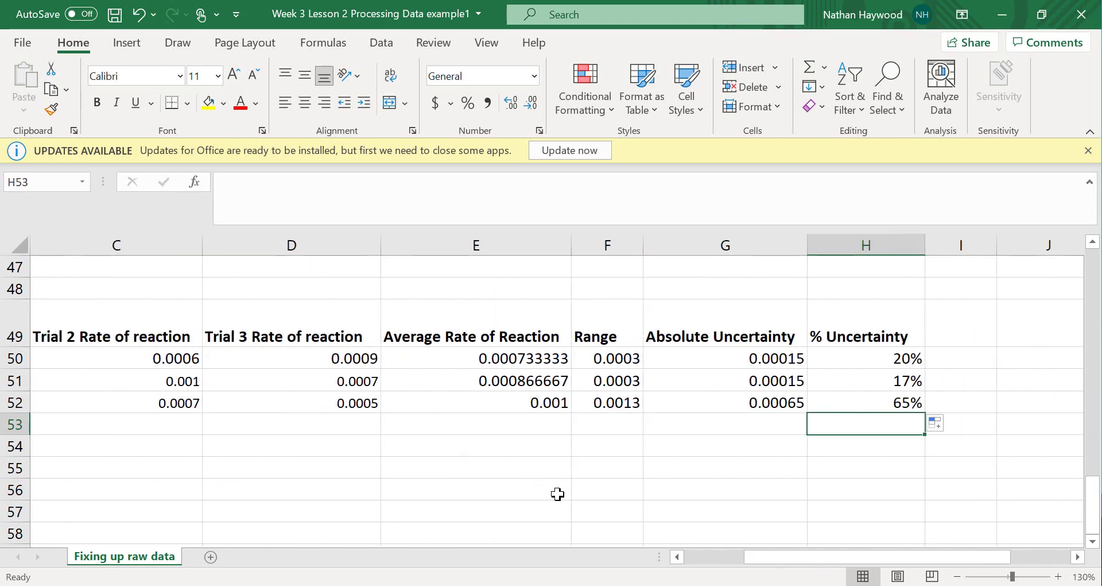